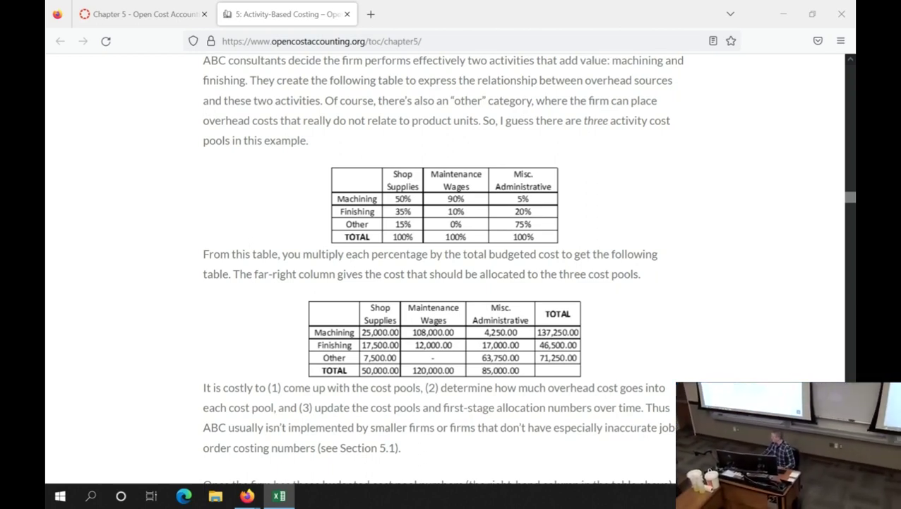
- Switch to the Excel workbook and arrange it side by side with the Activity-Based Costing chapter in Firefox
click(279, 496)
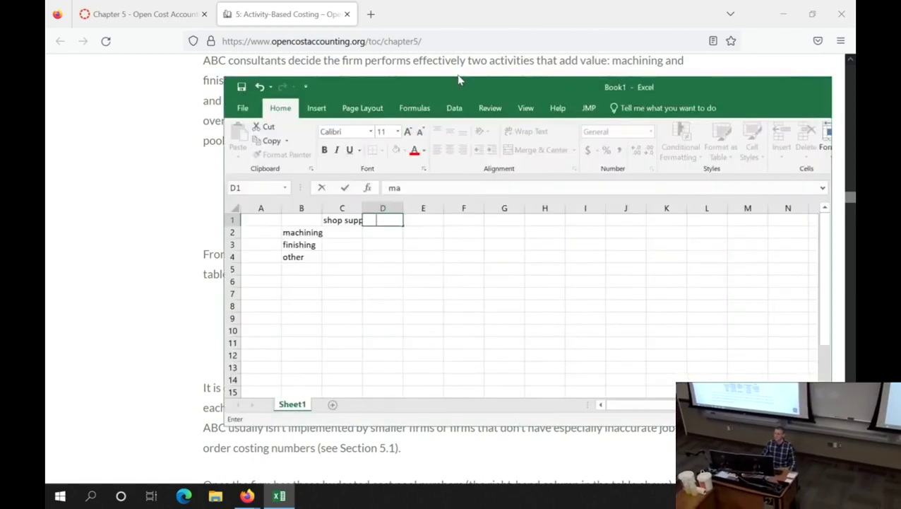
key(super+Right)
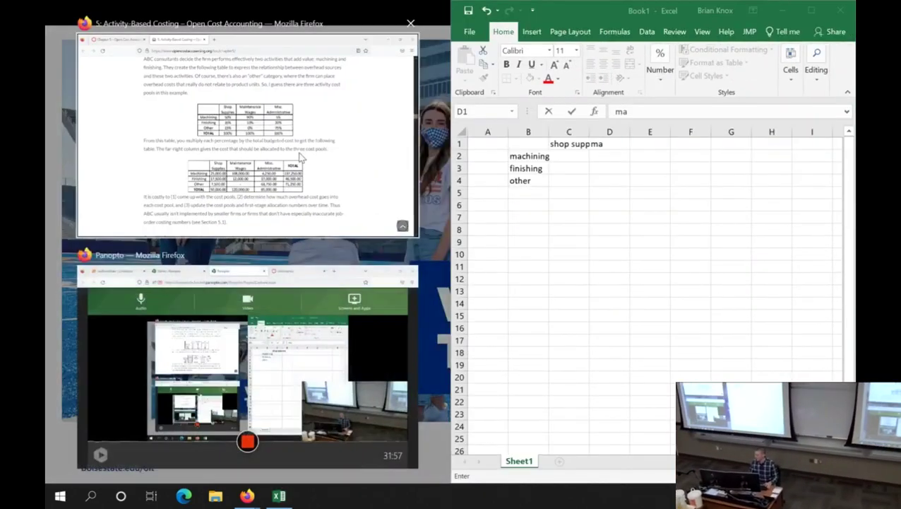
click(341, 177)
scroll(281, 223, down, 5)
scroll(280, 220, down, 1)
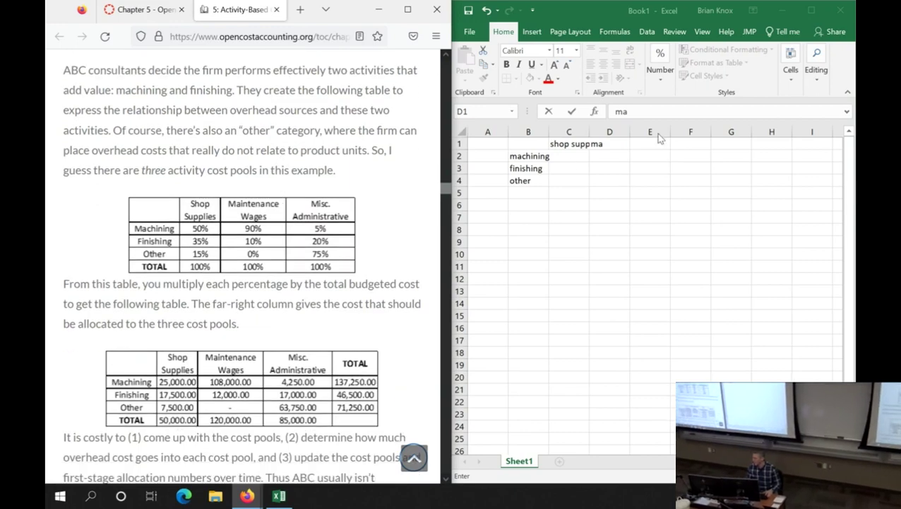
- Complete the column header in D1 as "maint wages"
click(606, 146)
text(maint wages)
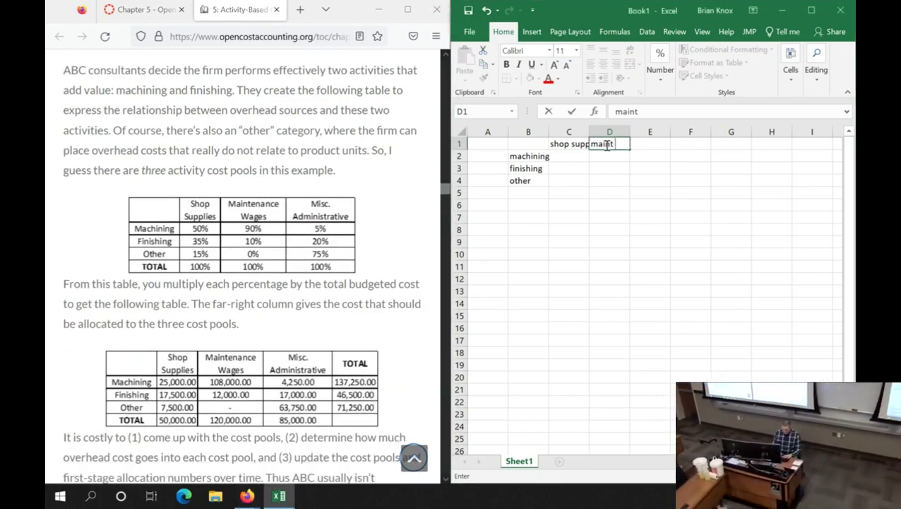
key(Return)
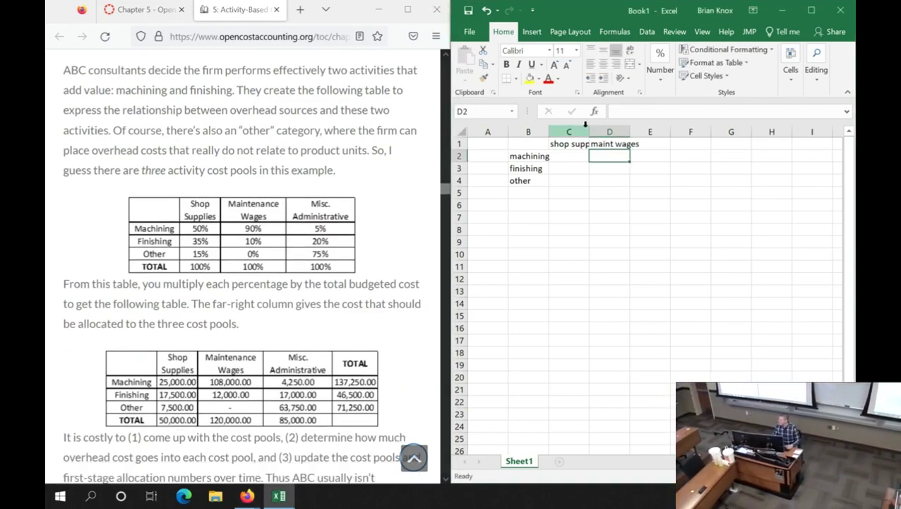
- Autofit the widths of columns B, C and D to their labels
drag(569, 132, 610, 132)
double_click(631, 133)
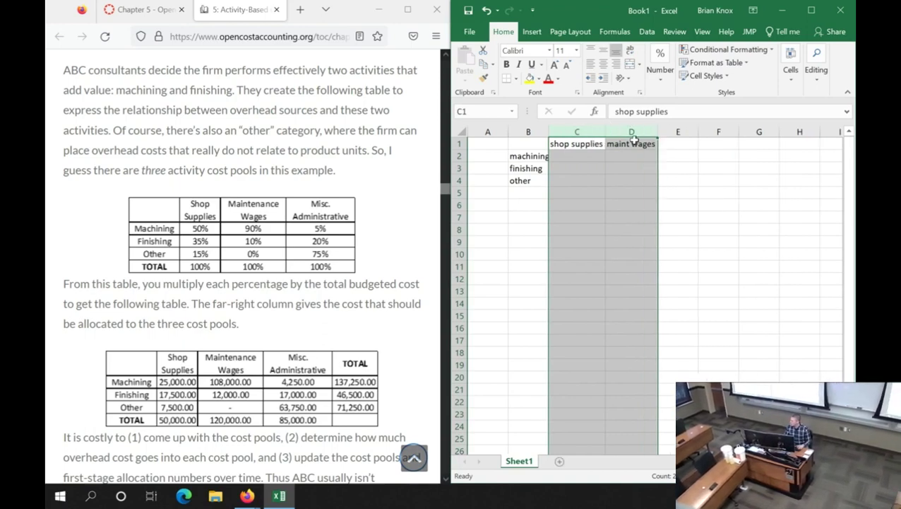
click(649, 167)
key(Up)
key(Up)
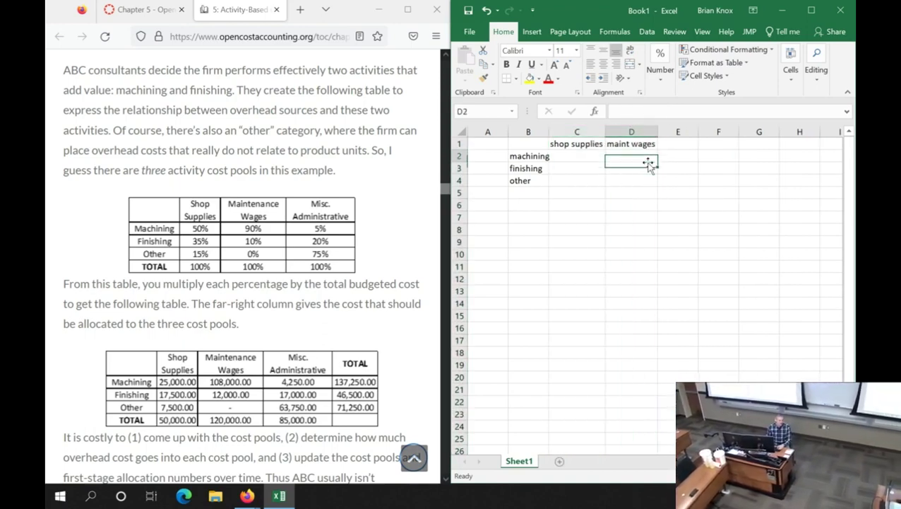
key(Left)
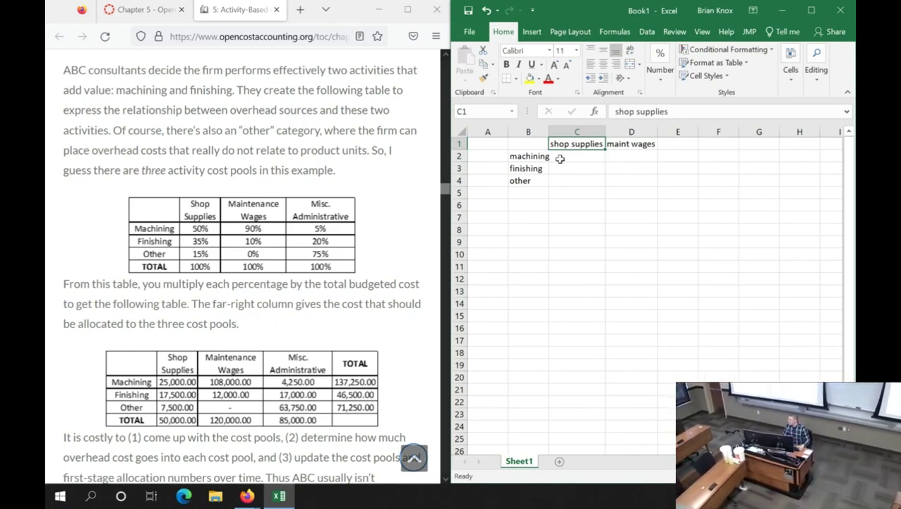
click(539, 156)
double_click(549, 132)
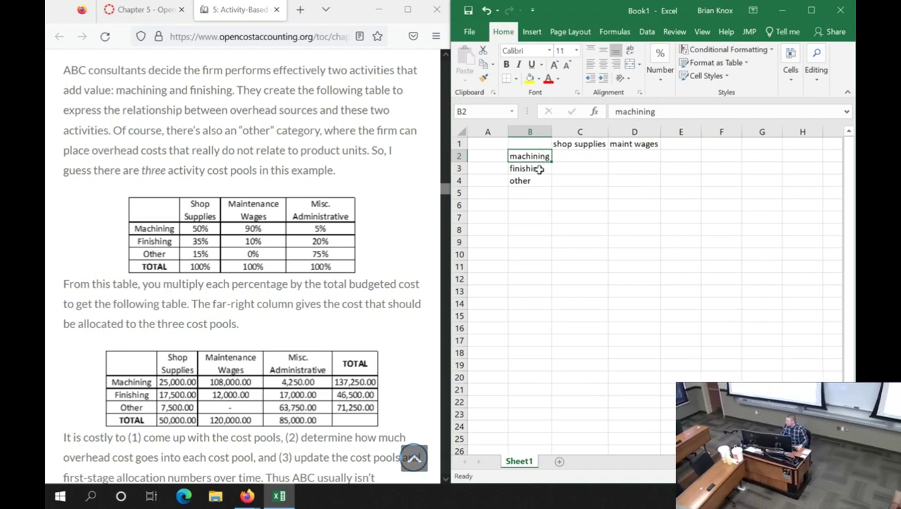
click(537, 169)
click(537, 157)
click(538, 169)
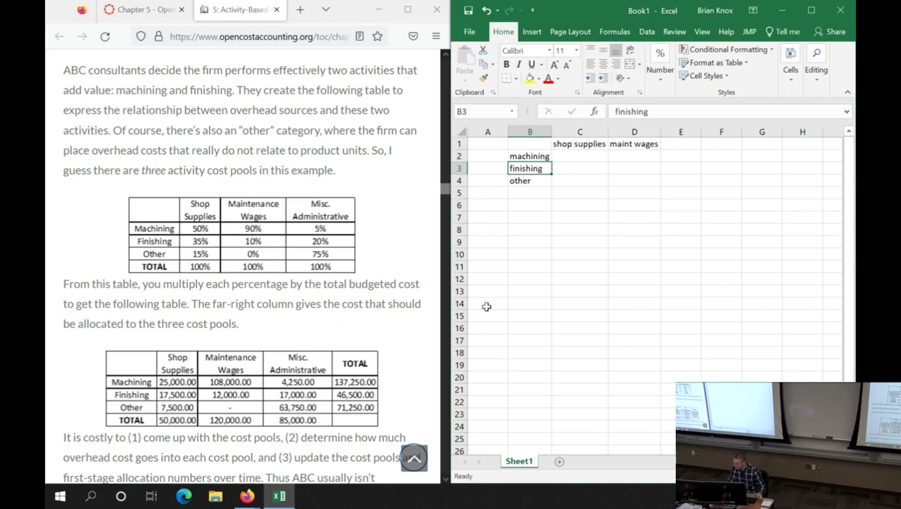
- Examine how the chapter calculates the activity rates per machine hour and per batch-start from the budgeted cost pools
scroll(188, 286, down, 5)
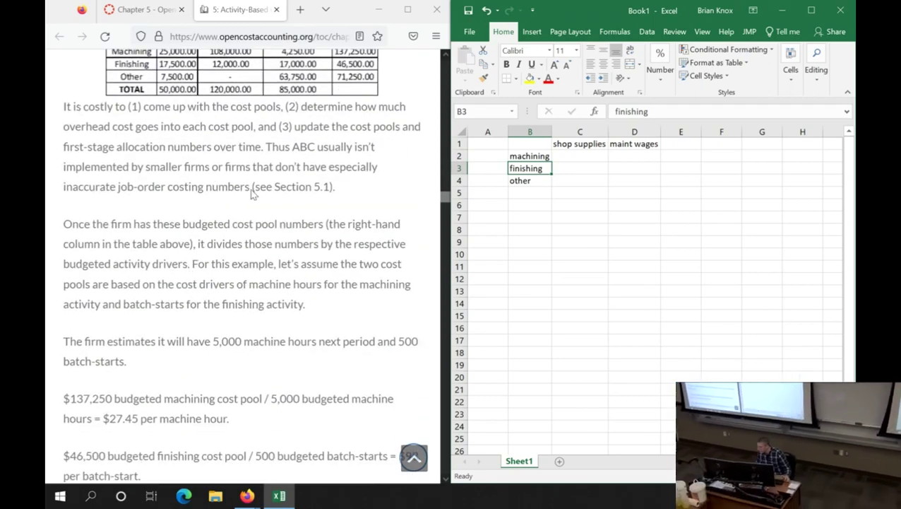
scroll(250, 265, down, 2)
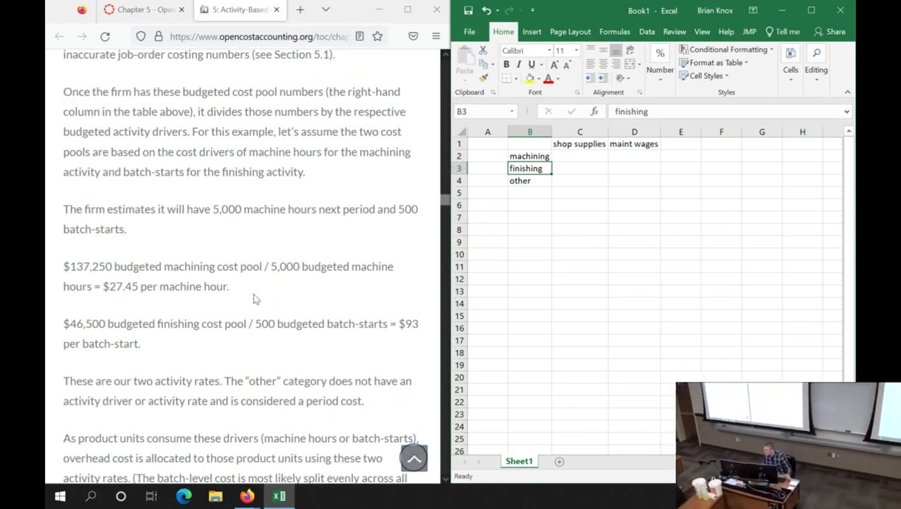
drag(230, 288, 158, 286)
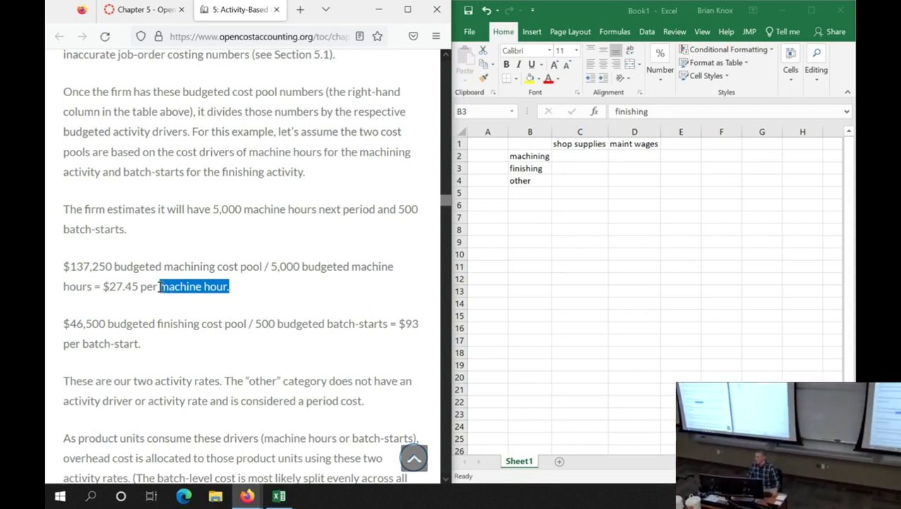
drag(141, 343, 64, 344)
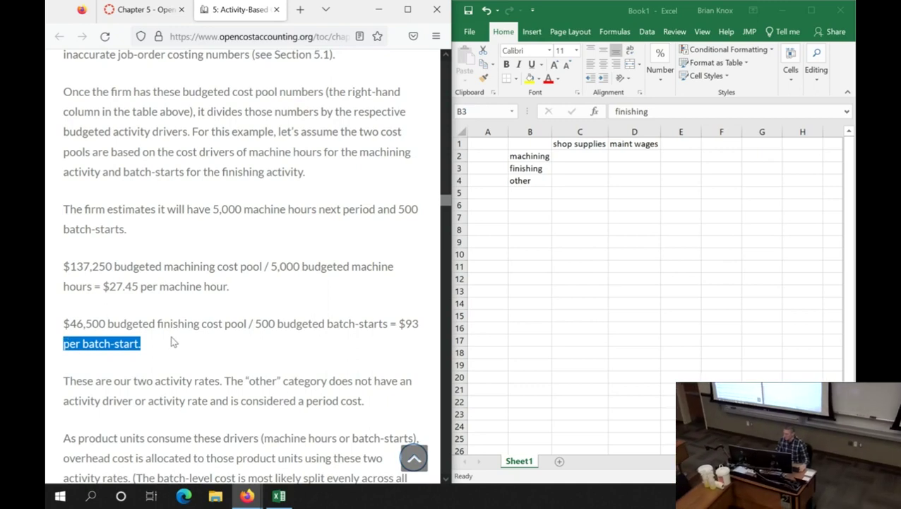
click(172, 344)
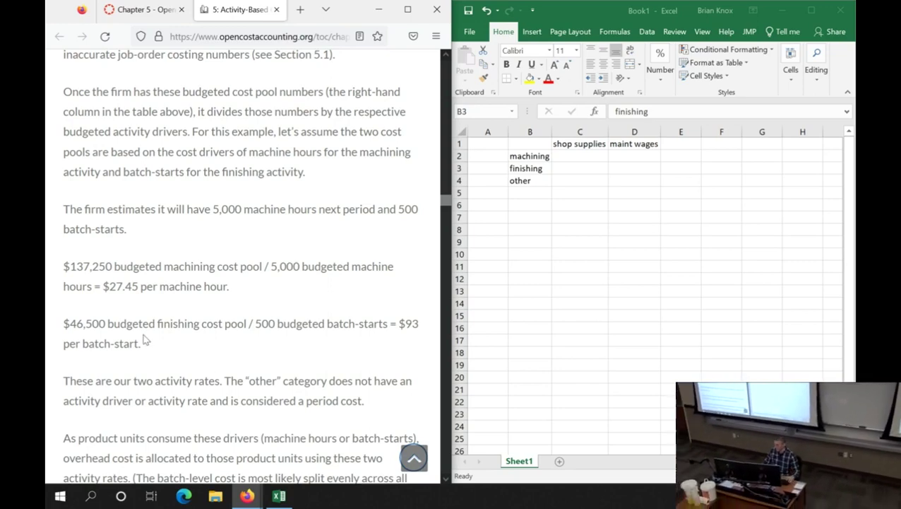
drag(142, 345, 63, 344)
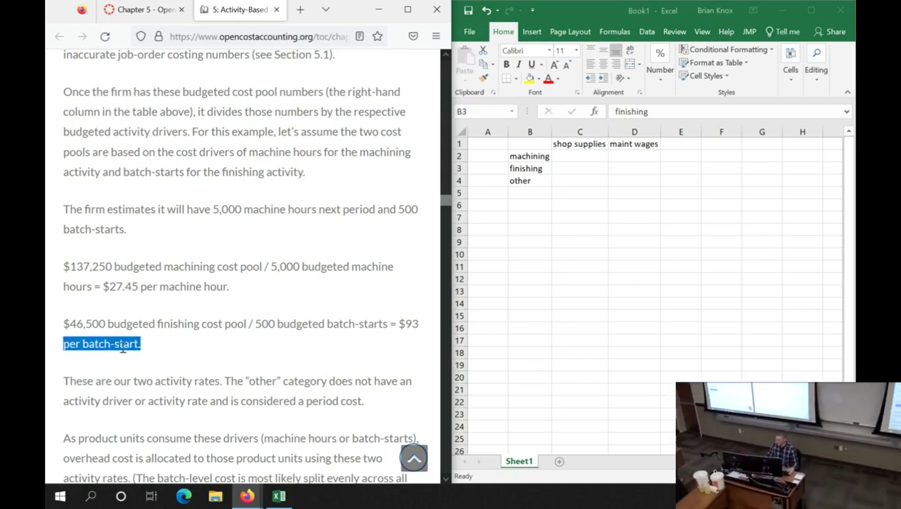
scroll(181, 351, up, 3)
scroll(181, 351, up, 3)
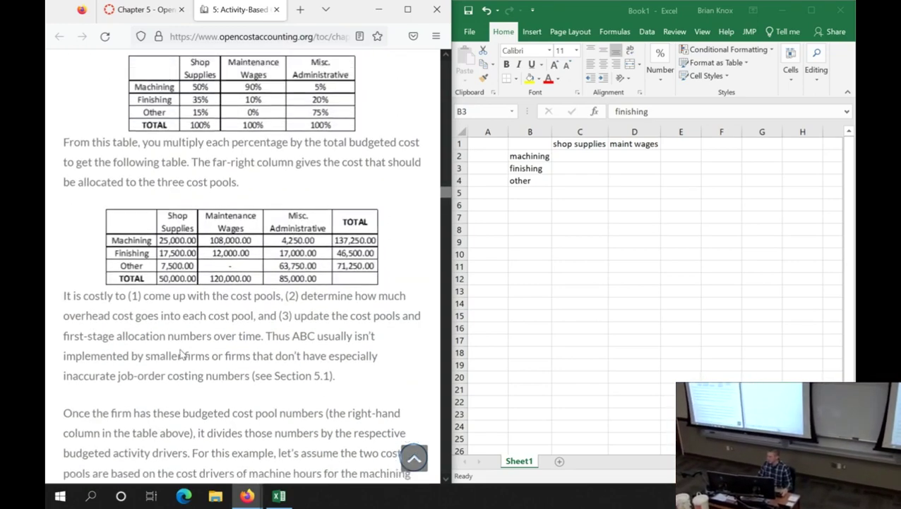
scroll(84, 173, up, 1)
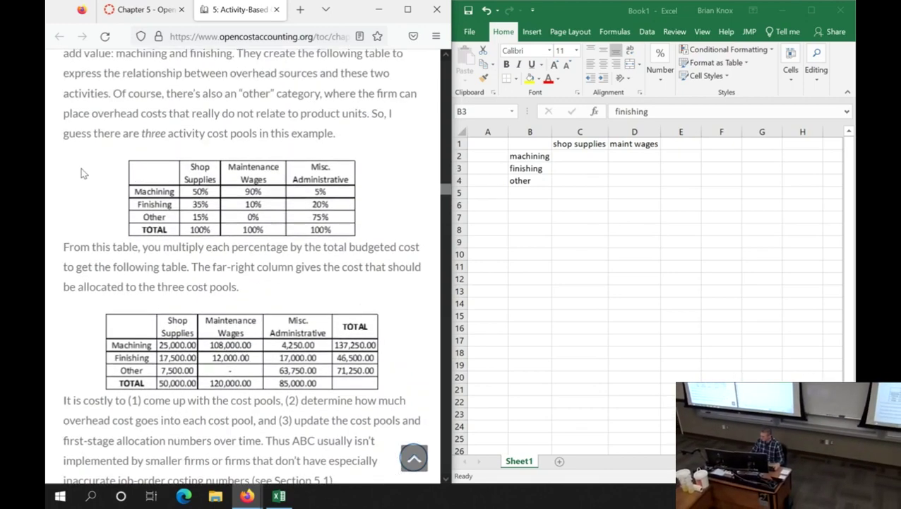
- Fill the shop supplies column with 0.5 for machining, 0.35 for finishing and 0.15 for other
click(582, 156)
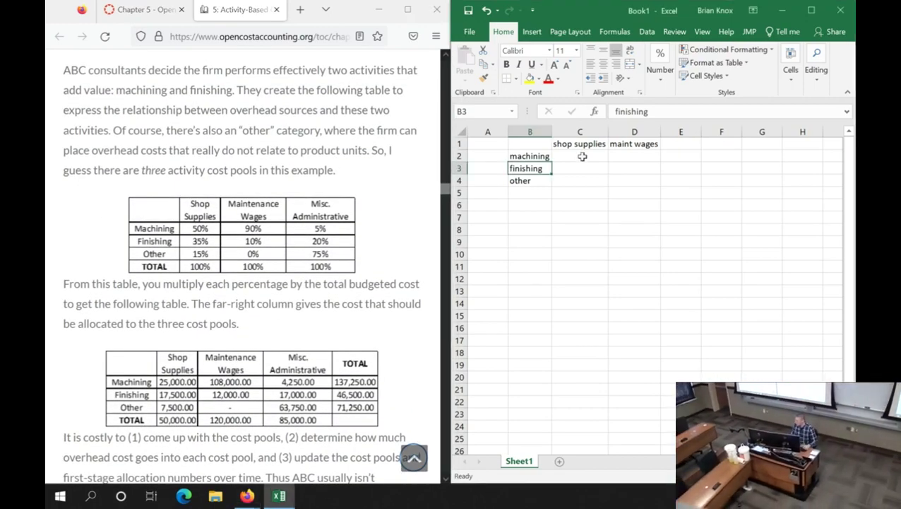
click(582, 156)
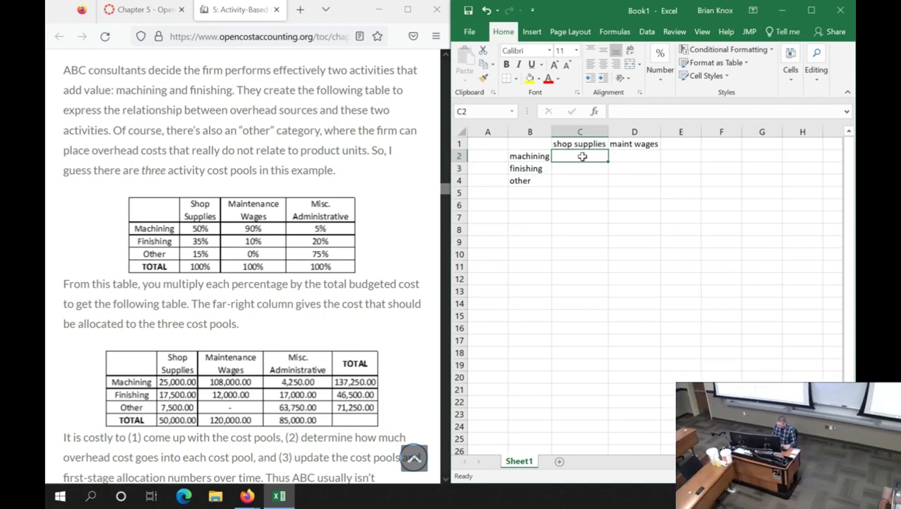
key(Down)
key(Page_Down)
key(Down)
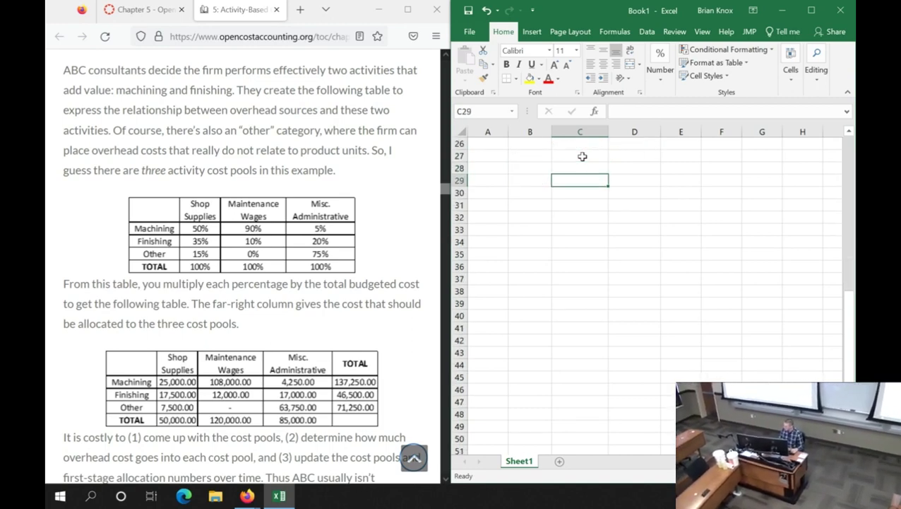
key(Up)
key(ctrl+Up)
key(Down)
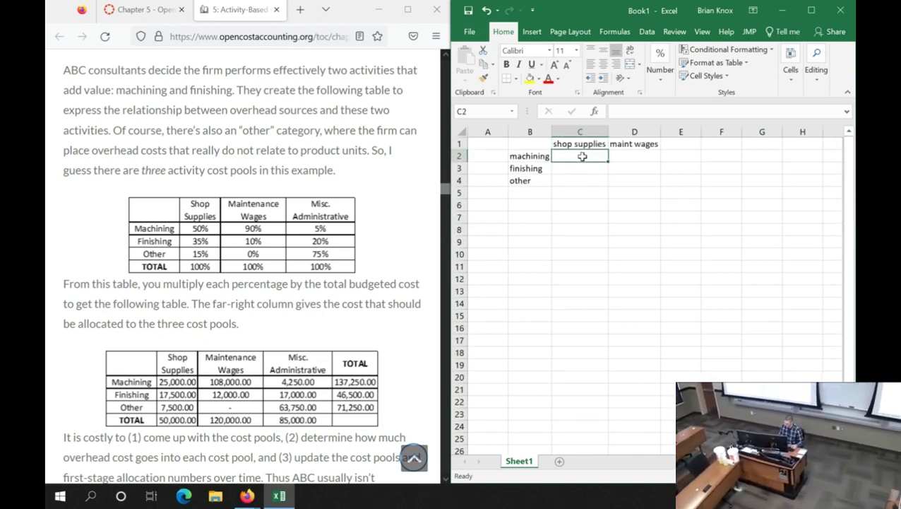
text(.35)
key(Return)
text(.35)
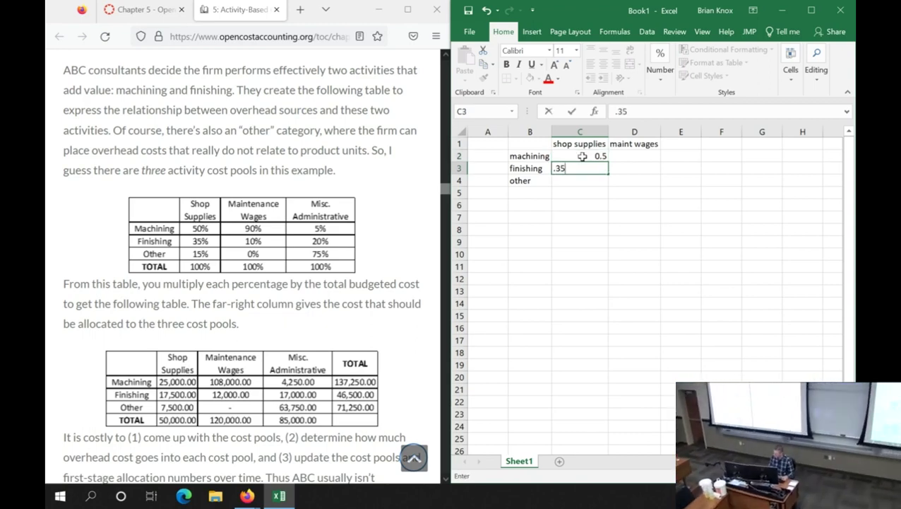
key(Return)
text(.15)
key(Return)
- Fill the maint wages column with 0.9 for machining, 0.1 for finishing and 0 for other
key(Up)
key(Up)
key(Up)
key(Right)
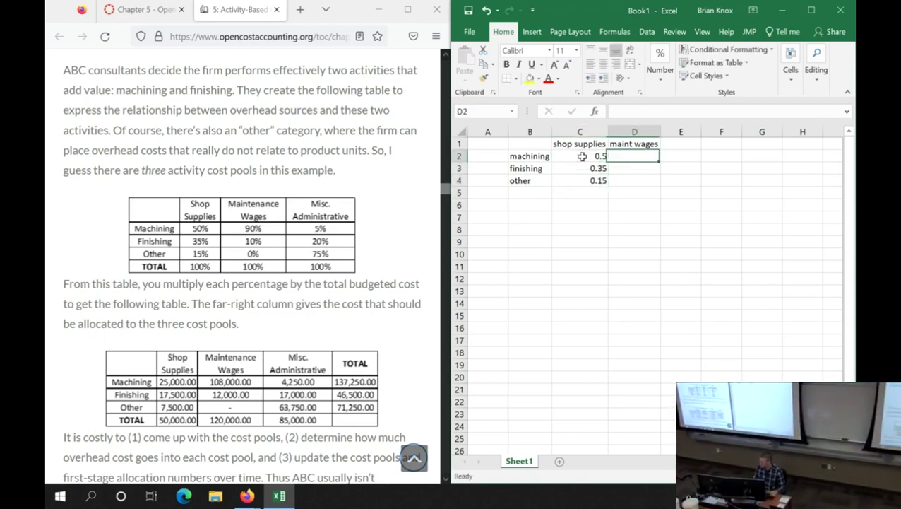
text(.9)
key(Return)
text(.1)
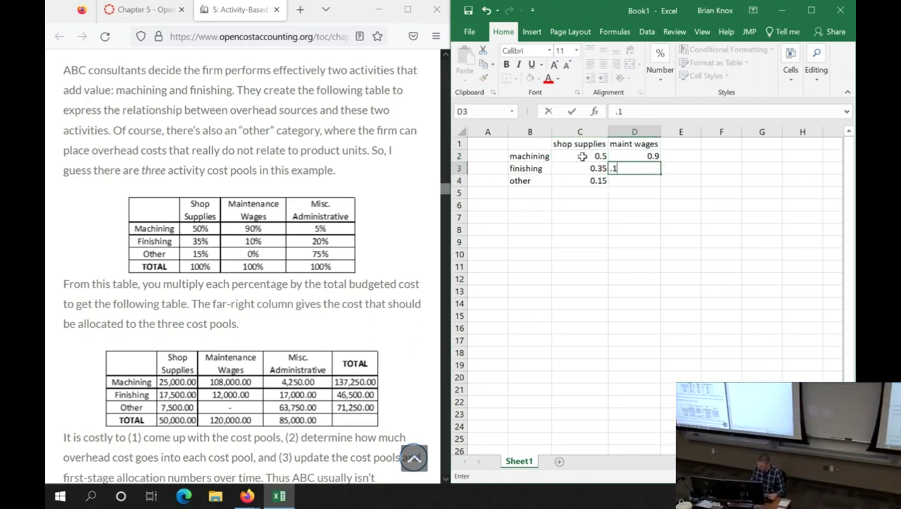
key(Return)
text(0)
key(Return)
- Add the column header "misc. admin" in E1
key(Up)
key(Up)
key(Up)
key(Up)
key(Right)
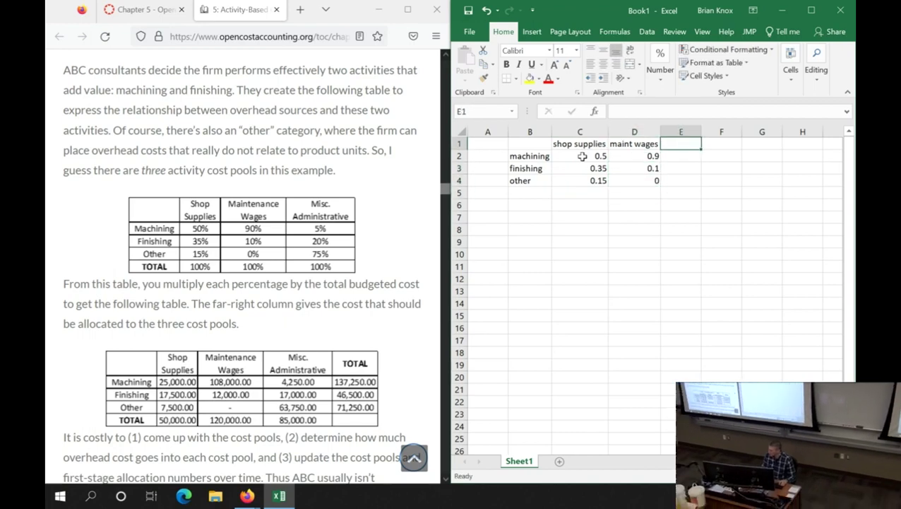
text(misc)
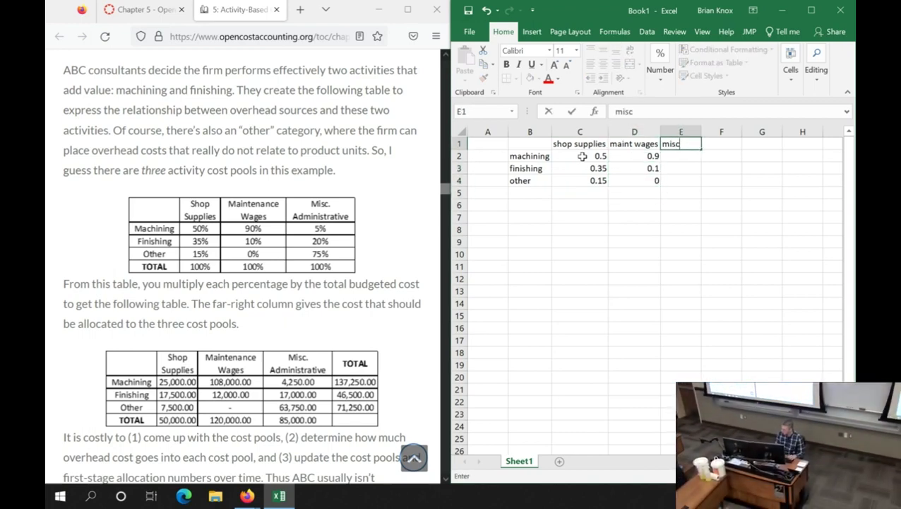
text(. admin)
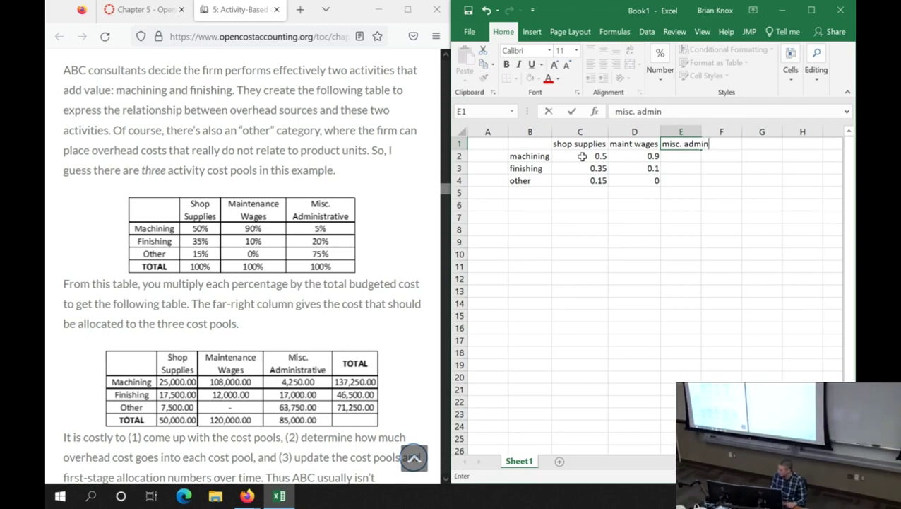
key(Return)
- Fill the misc. admin column with 0.05 for machining, 0.2 for finishing and 0.75 for other
text(0.05)
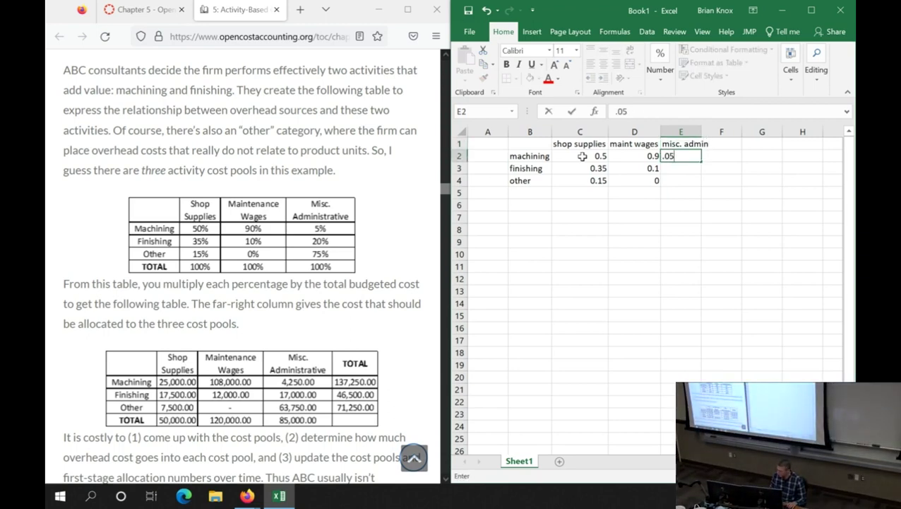
key(Return)
text(0.2)
key(Return)
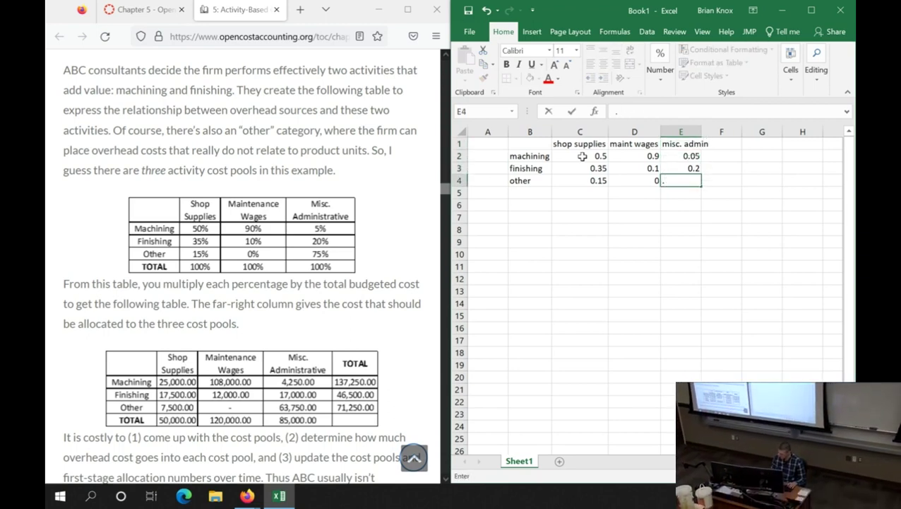
text(0.75)
key(Return)
key(Up)
click(582, 156)
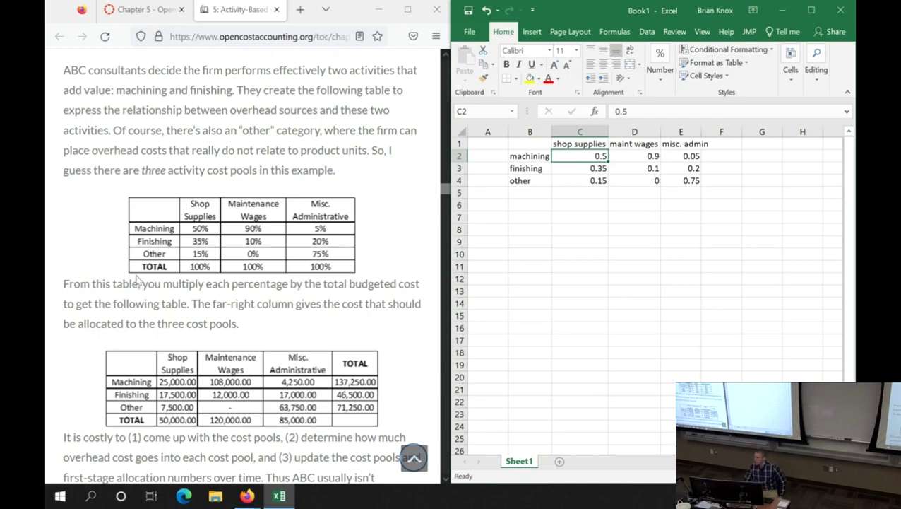
- Copy the allocation table in B1:E4 and paste a duplicate of it starting at B7
scroll(141, 281, up, 2)
scroll(142, 281, up, 4)
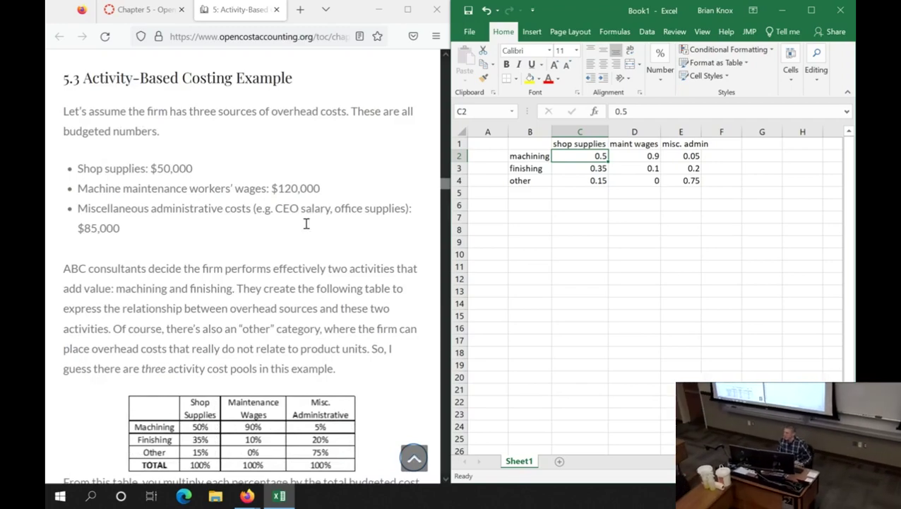
click(726, 219)
click(594, 203)
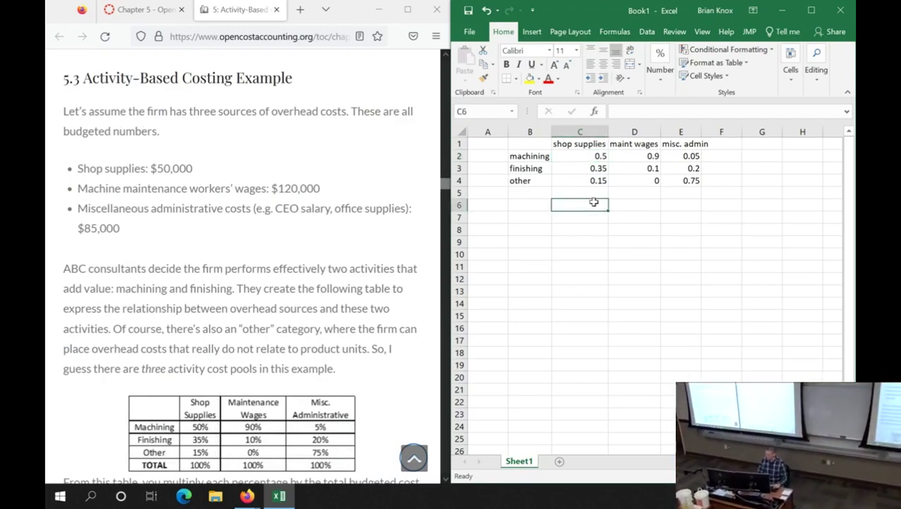
key(Left)
key(Left)
key(Up)
key(Up)
key(Up)
key(Up)
key(Up)
key(Right)
key(shift+Down)
key(shift+Down)
key(shift+Down)
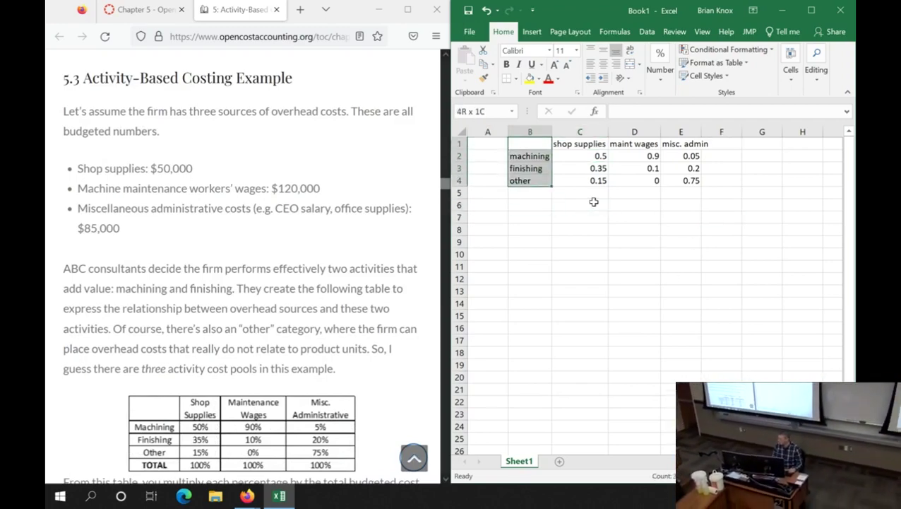
key(shift+Right)
key(shift+Right)
key(shift+Right)
key(shift+Right)
key(shift+Left)
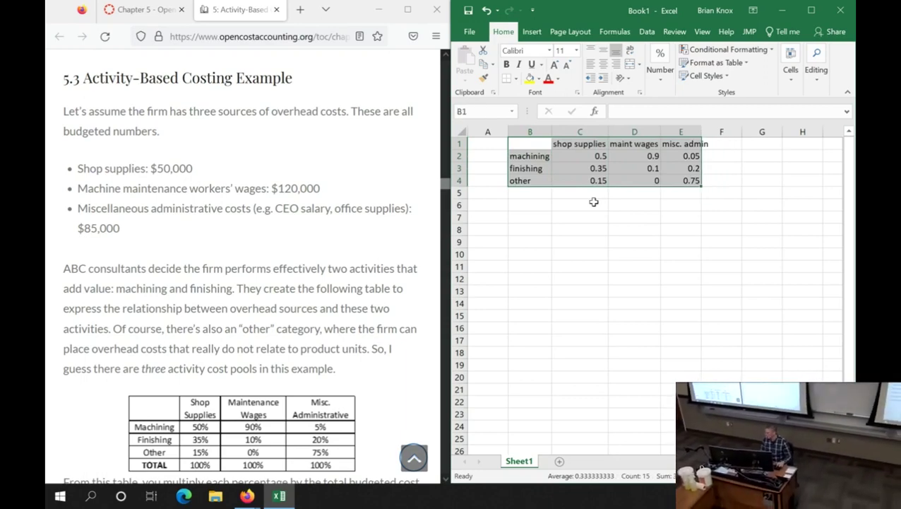
key(ctrl+c)
key(Down)
key(Down)
key(Down)
key(Down)
key(Down)
key(Down)
key(ctrl+v)
- Clear the allocation fractions in C8:E10 of the duplicated table, keeping its row and column labels
key(Down)
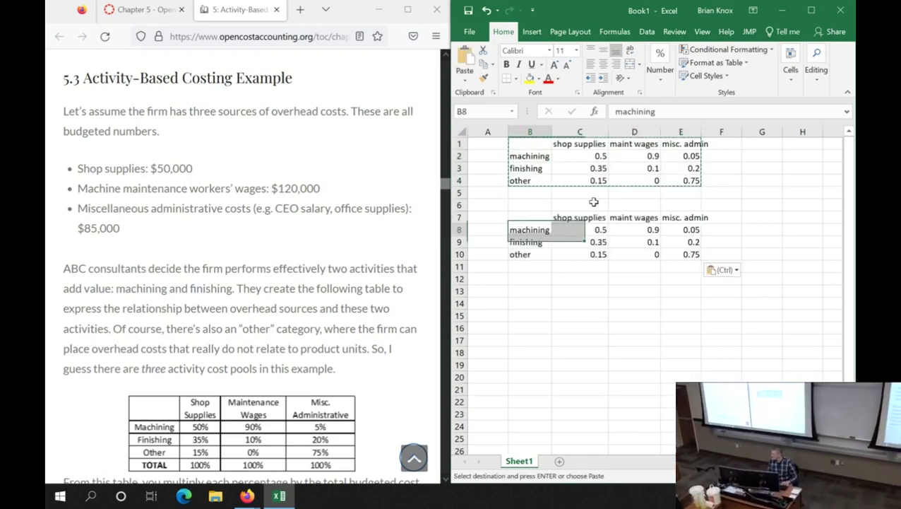
key(Right)
key(shift+Down)
key(shift+Down)
key(shift+Right)
key(shift+Right)
key(BackSpace)
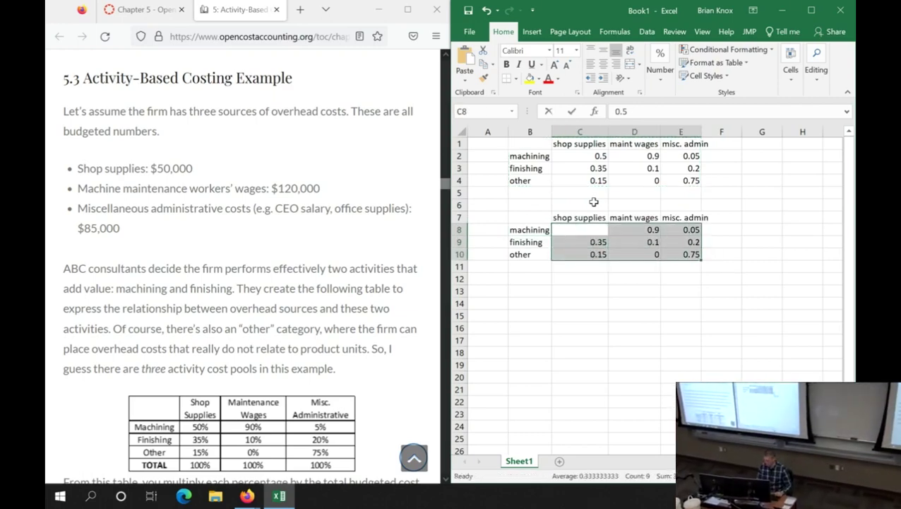
key(Escape)
key(Delete)
- Enter the budgeted costs above the second table's headers: 50000 in C6, 120000 in D6 and 85000 in E6
click(594, 202)
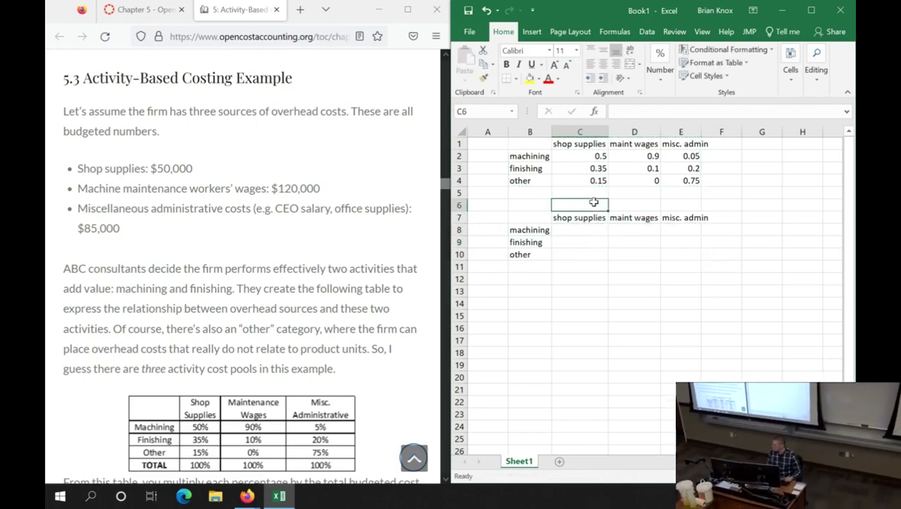
text(50000)
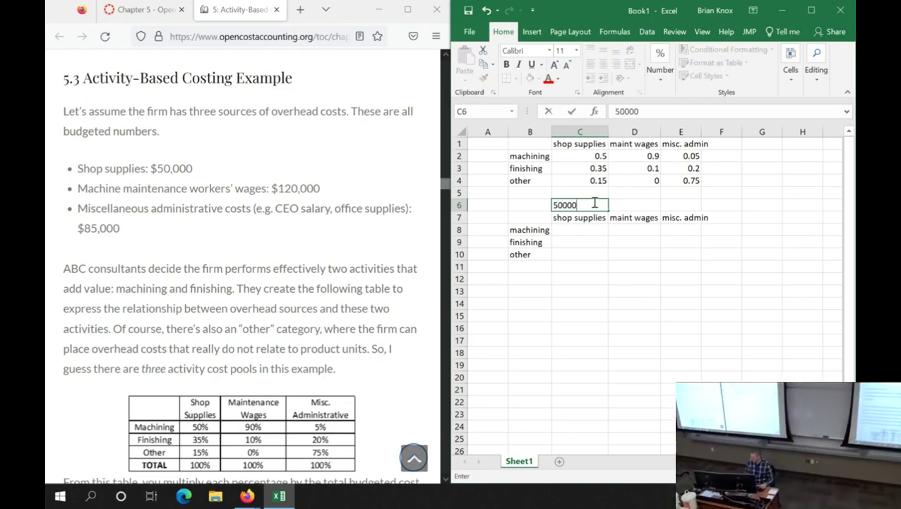
key(Tab)
text(12000)
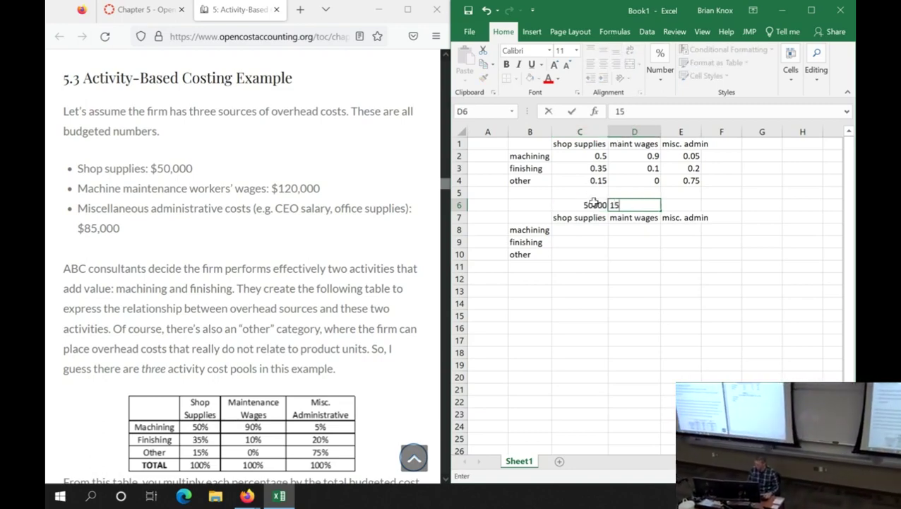
text(0)
key(Tab)
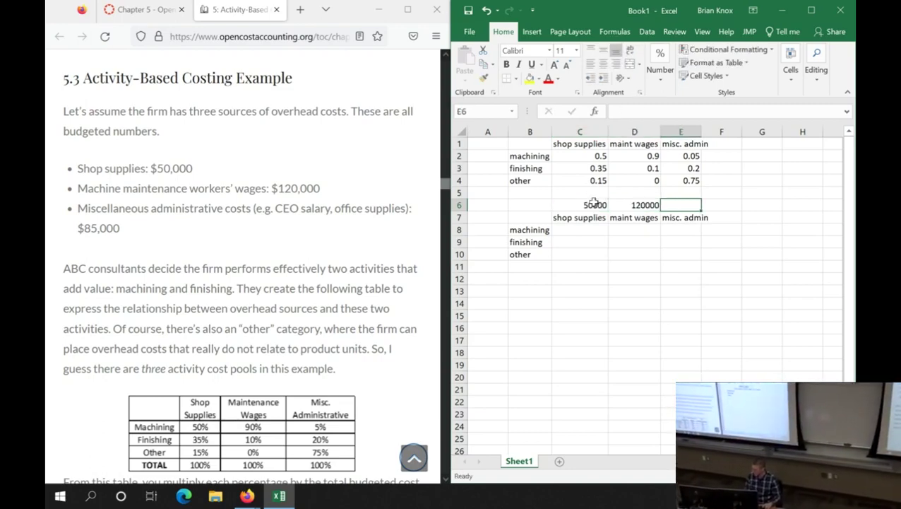
text(85000)
key(Return)
- Compare the textbook's three budgeted overhead amounts with the values in C6:E6
click(595, 204)
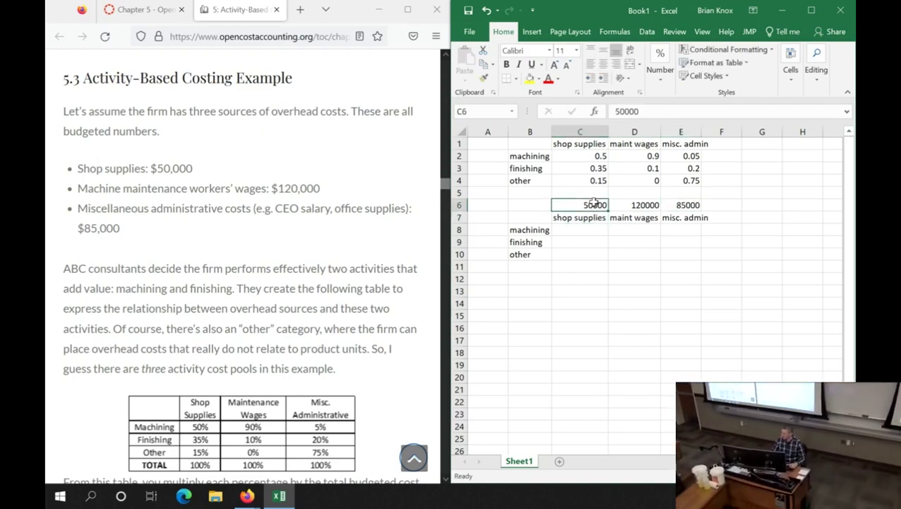
drag(151, 170, 193, 170)
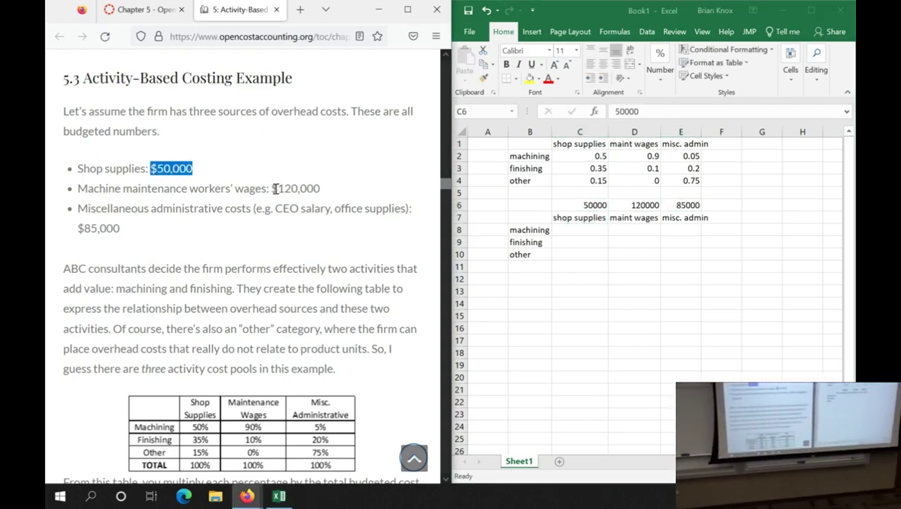
drag(272, 189, 323, 193)
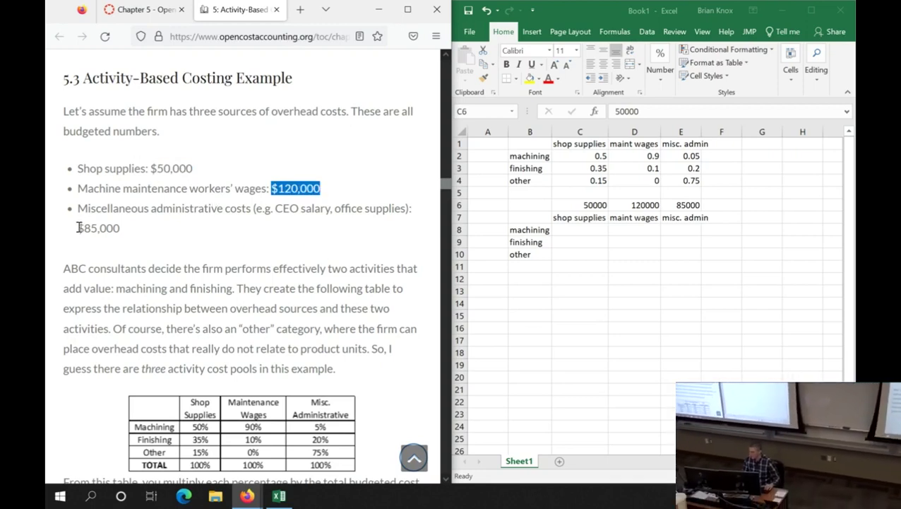
drag(78, 227, 131, 237)
click(139, 228)
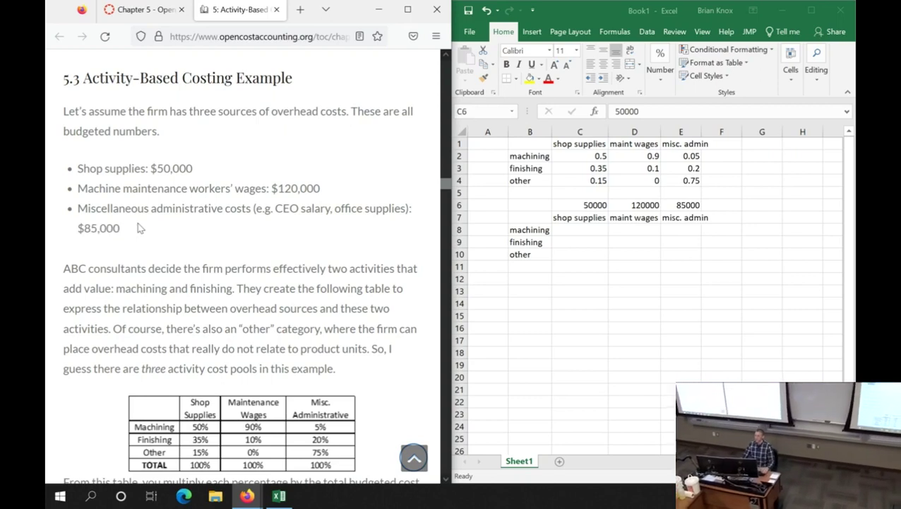
click(682, 206)
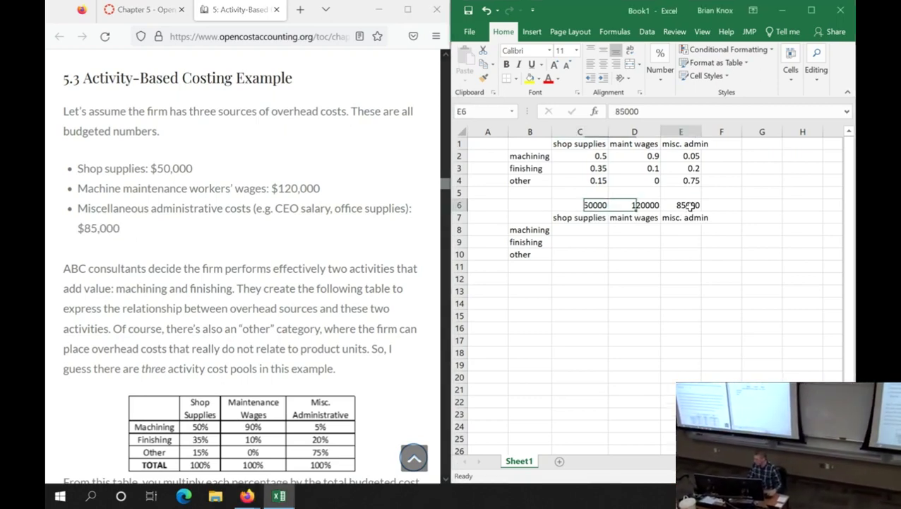
click(643, 205)
click(590, 205)
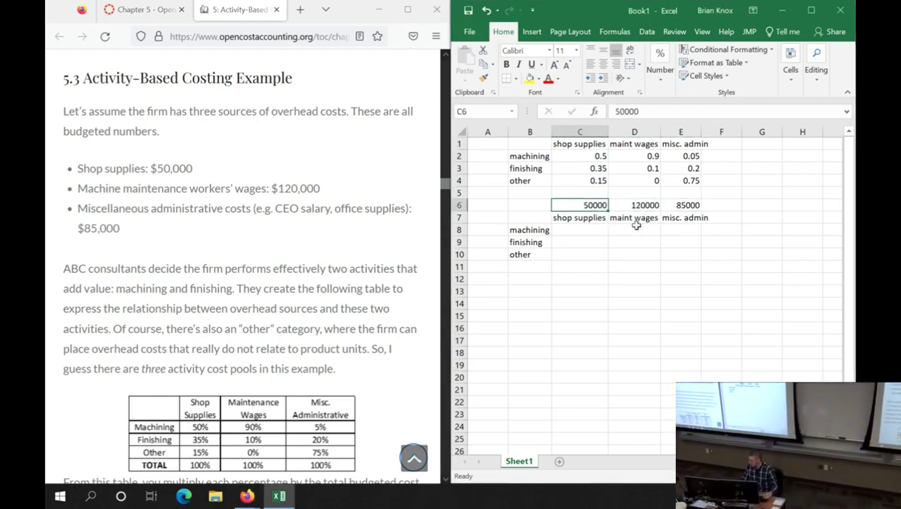
- Calculate the machining share of shop supplies in C8 with =$C$6*C2 and fill the formula down to C10
click(584, 233)
text(=)
key(Up)
key(Up)
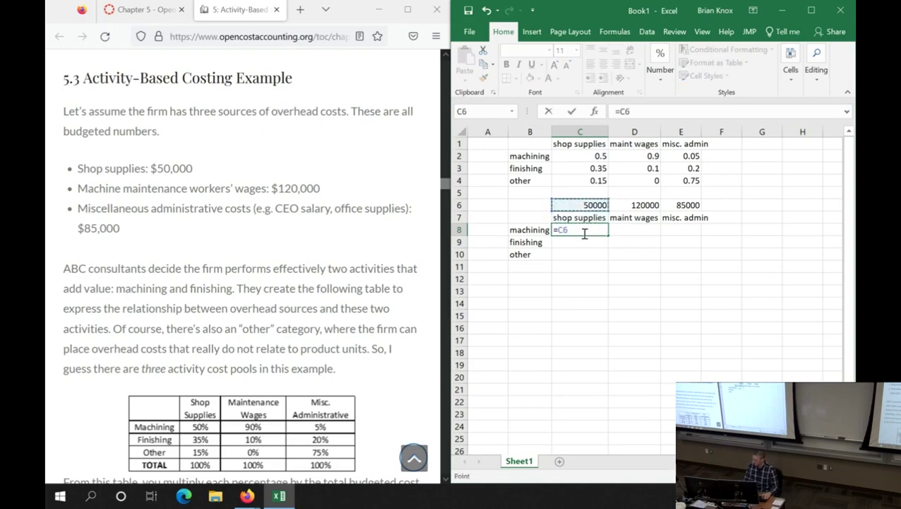
key(F4)
text(*)
key(Up)
key(Up)
key(Up)
key(Up)
key(Up)
key(Up)
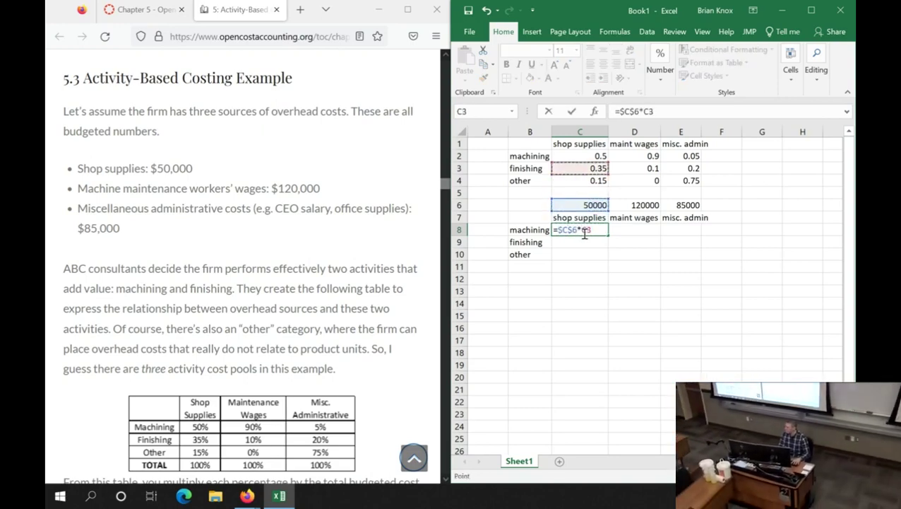
key(ctrl+Return)
key(shift+Down)
key(shift+Down)
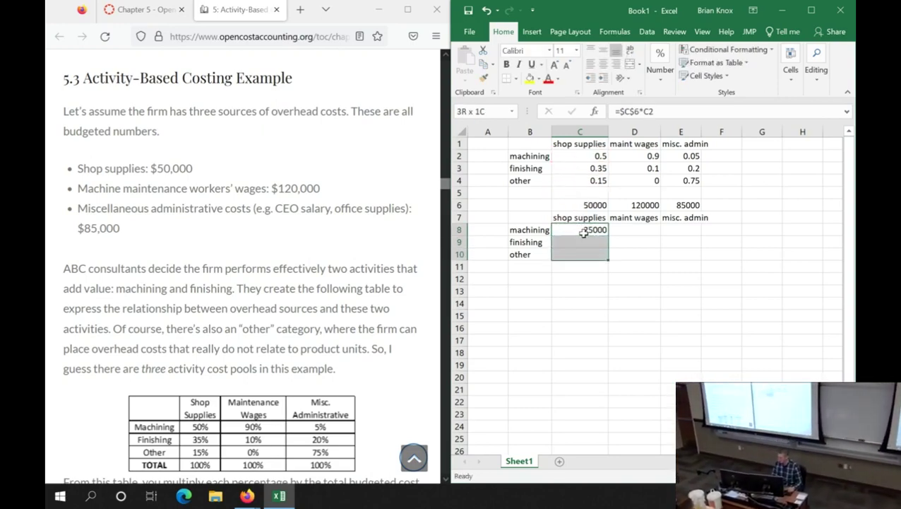
key(ctrl+d)
key(shift+Right)
key(shift+Right)
key(ctrl+q)
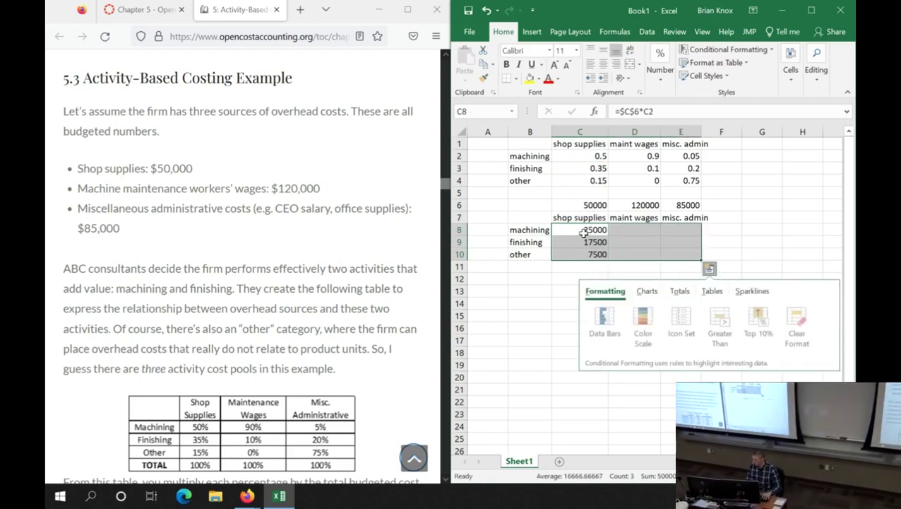
key(Escape)
key(Up)
key(Up)
key(F2)
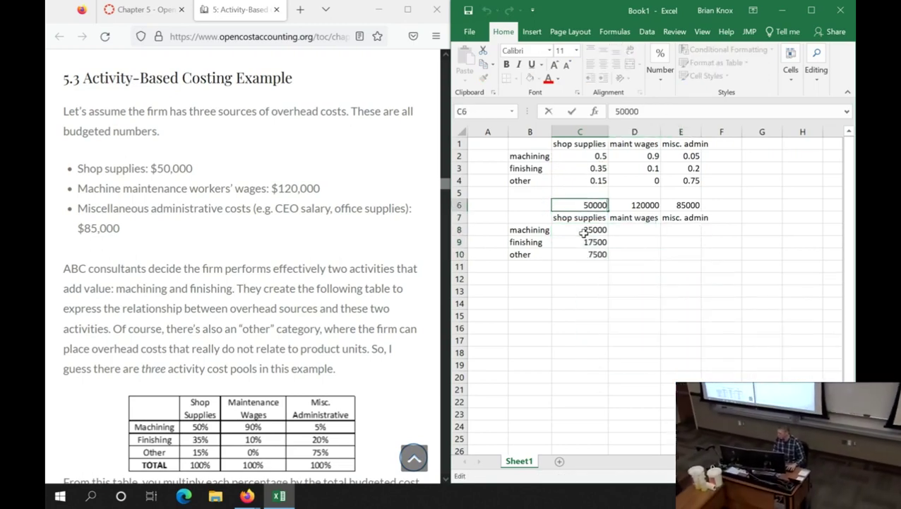
- Change the formula in C8 to =C$6*C2 so that only the row of the budgeted cost is fixed
double_click(583, 231)
key(Left)
key(Left)
key(Left)
key(Left)
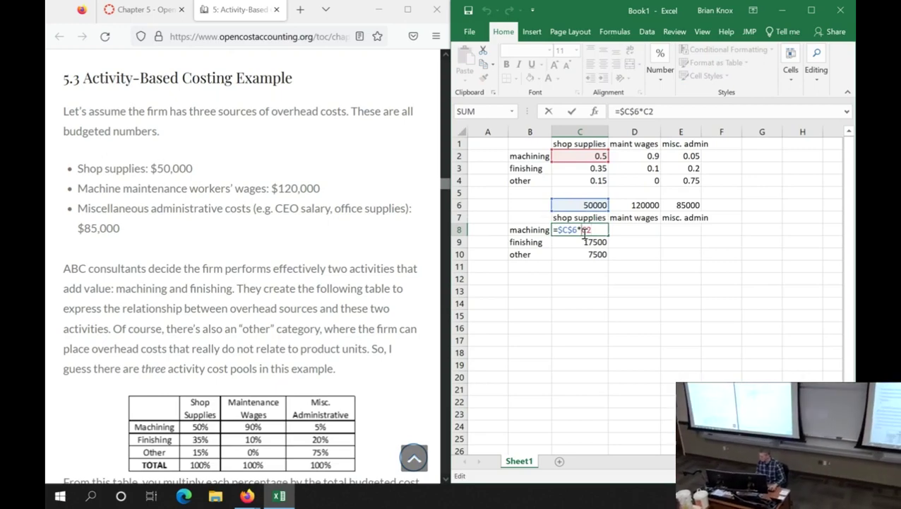
key(F4)
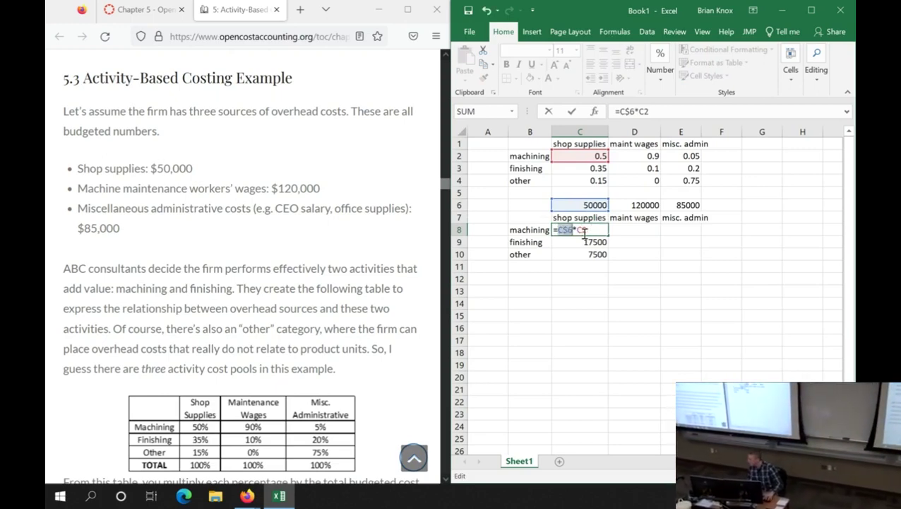
key(Return)
- Fill the revised C8 formula through the rest of the second table, down to row 10 and across to column E
key(Up)
key(shift+Down)
key(shift+Down)
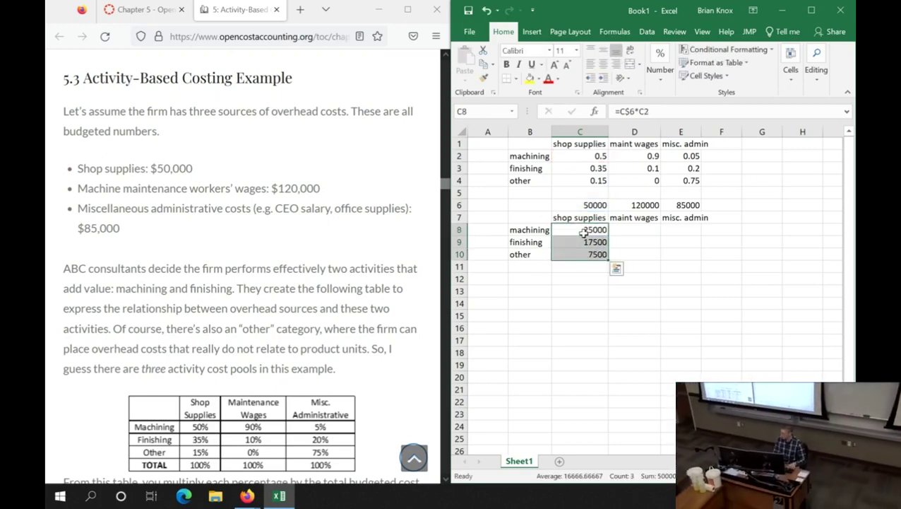
key(shift+Right)
key(shift+Right)
key(ctrl+r)
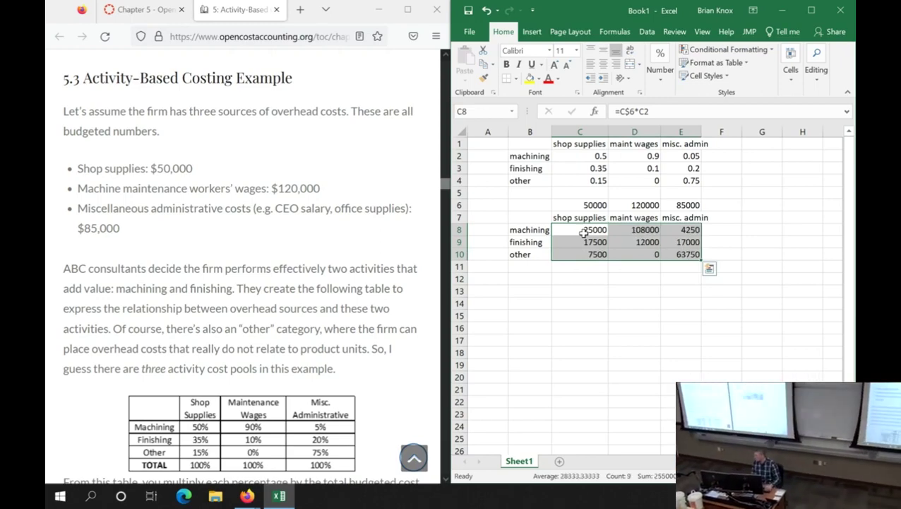
- Check the machining formulas in C8 and D8 against their budgeted costs, allocation fractions and the textbook's cost table
double_click(584, 233)
key(Escape)
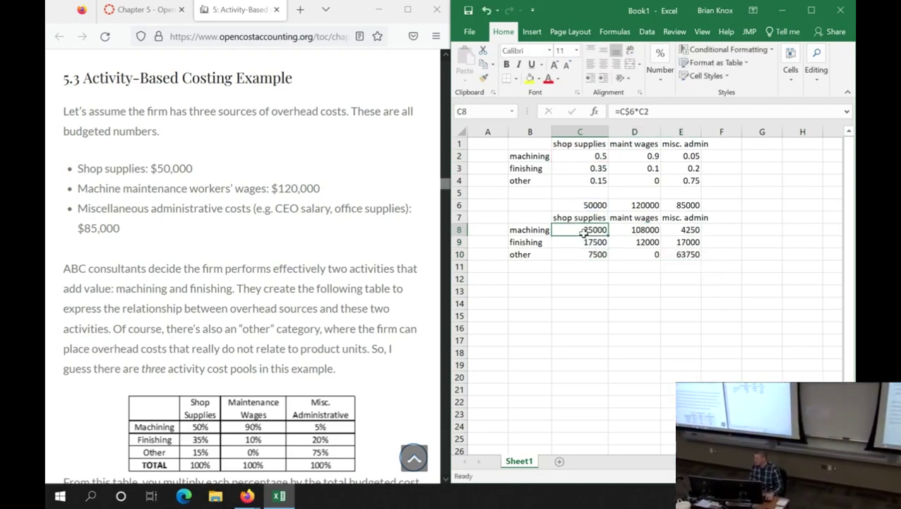
click(580, 205)
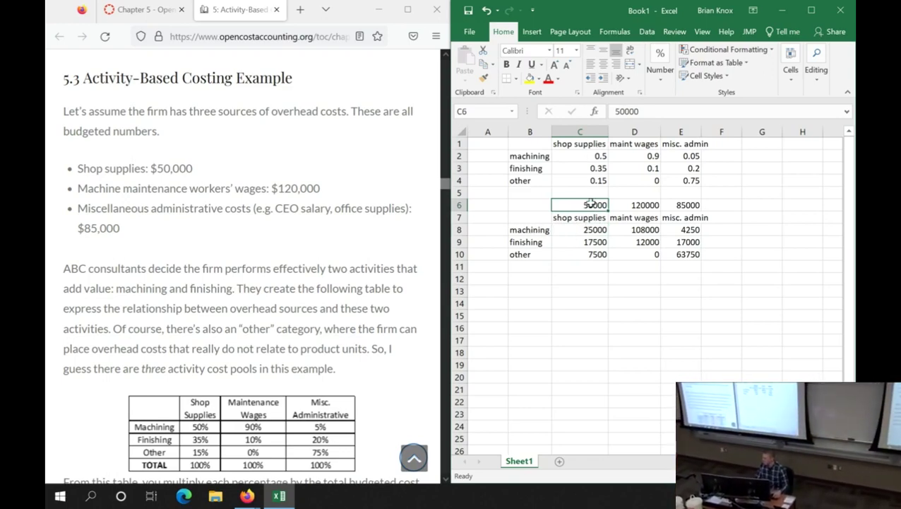
click(590, 228)
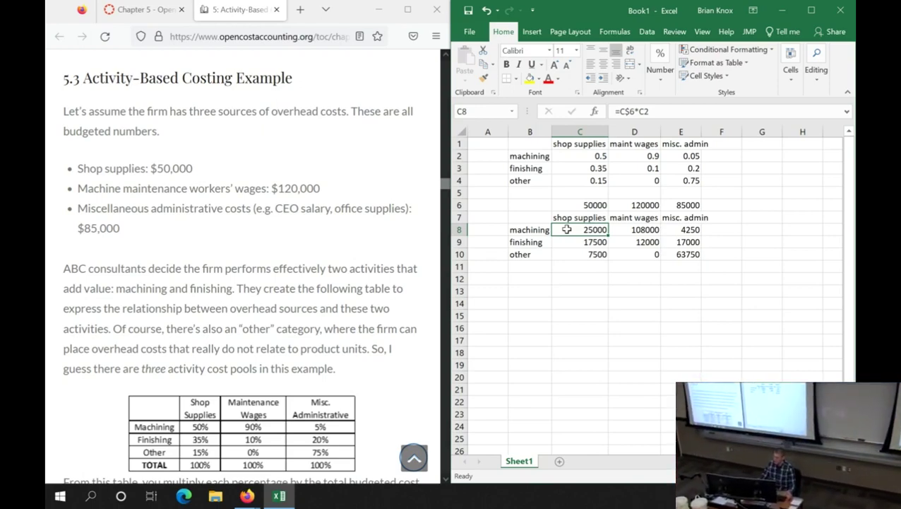
scroll(372, 281, down, 4)
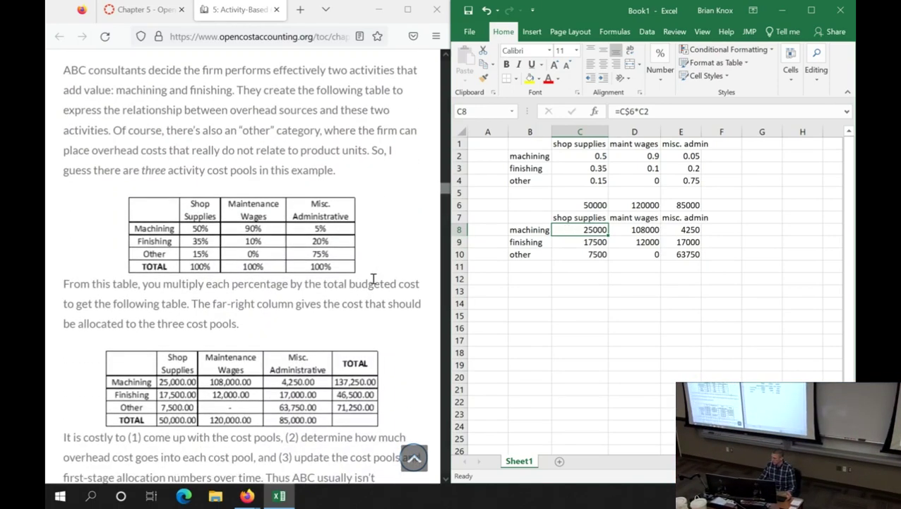
click(650, 231)
click(652, 156)
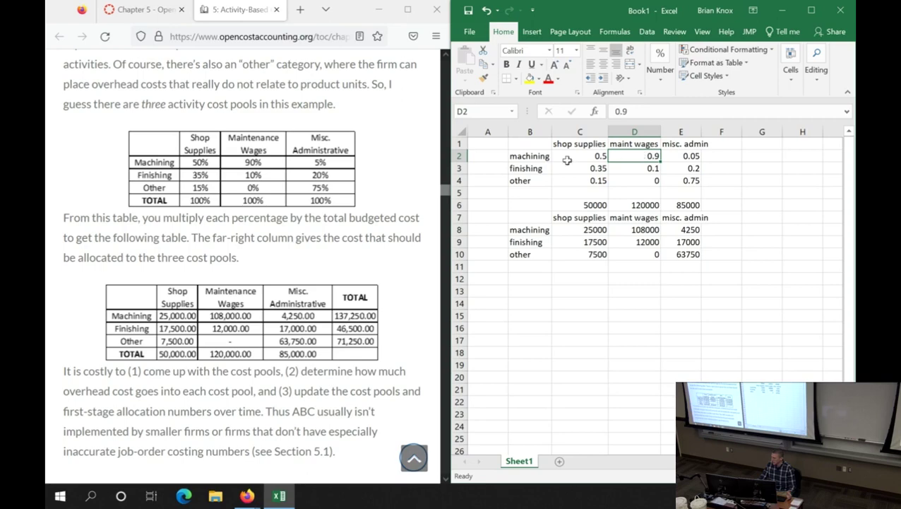
click(643, 229)
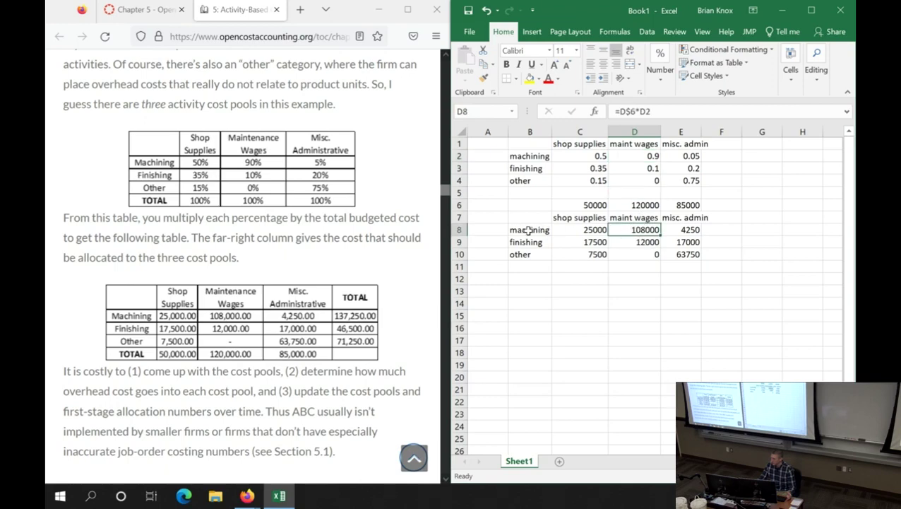
- Total the machining row in F8 with =SUM(C8:E8)
click(717, 227)
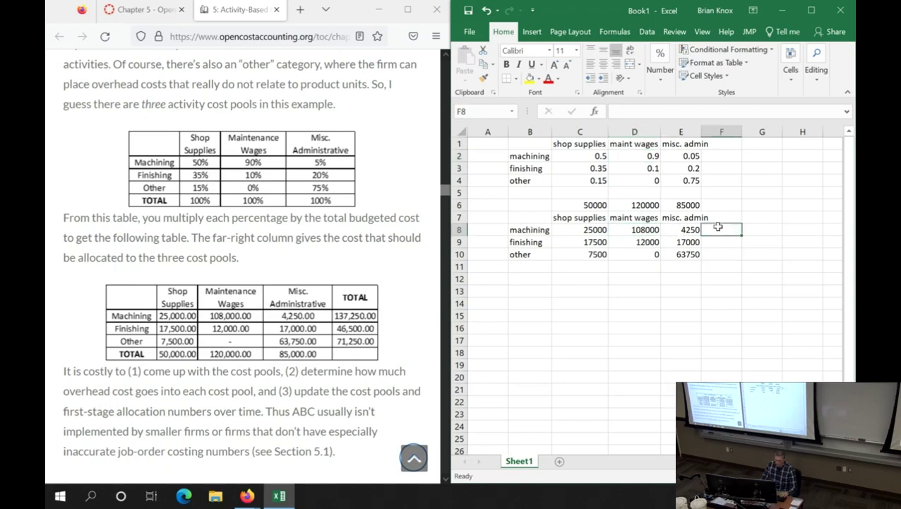
text(=)
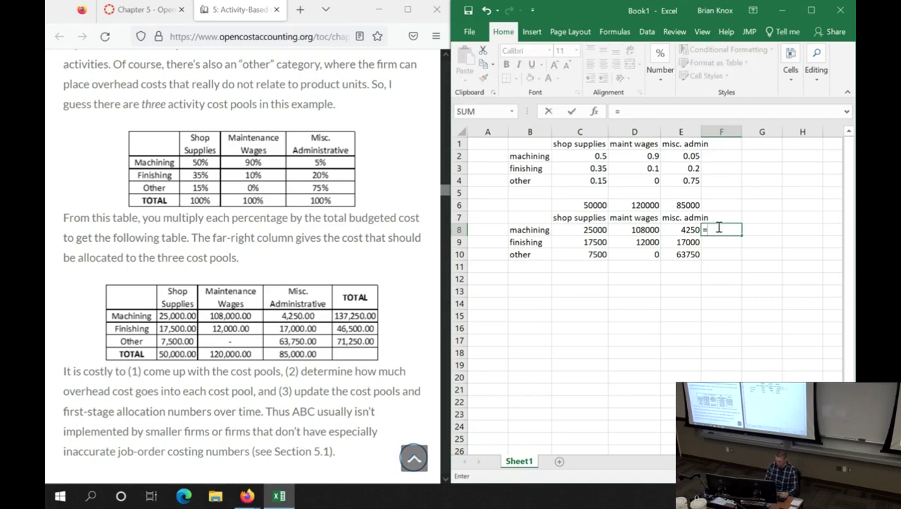
text(sum)
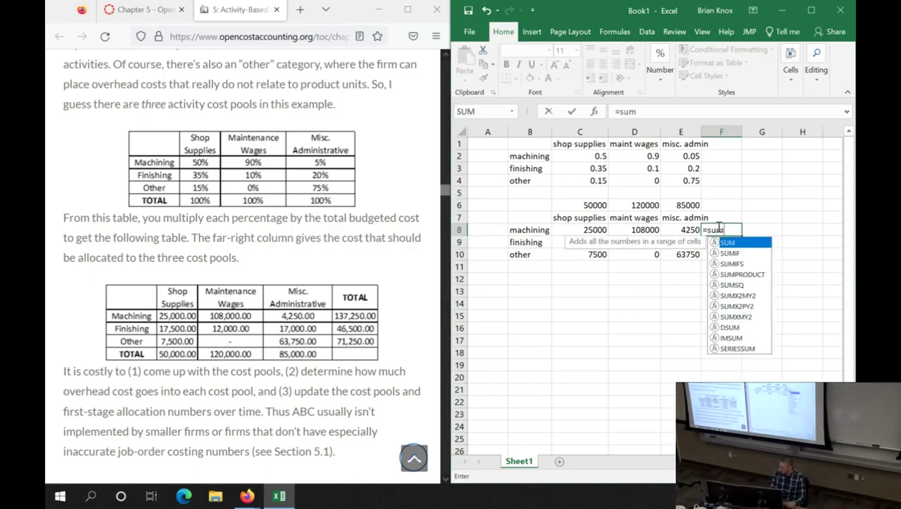
key(Tab)
key(Left)
key(shift+Left)
key(shift+Left)
key(ctrl+Return)
- Fill the machining total formula in F8 down through F10 to total the finishing and other rows
key(shift+Down)
key(shift+Down)
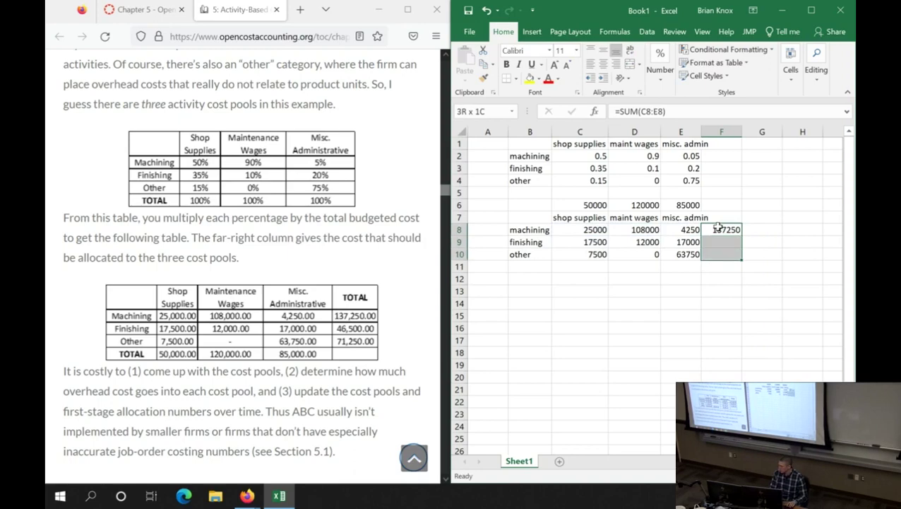
key(ctrl+d)
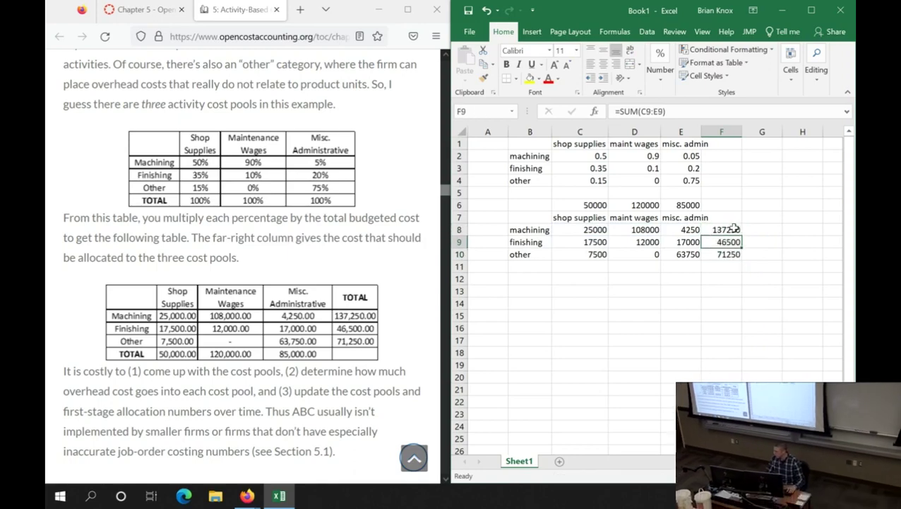
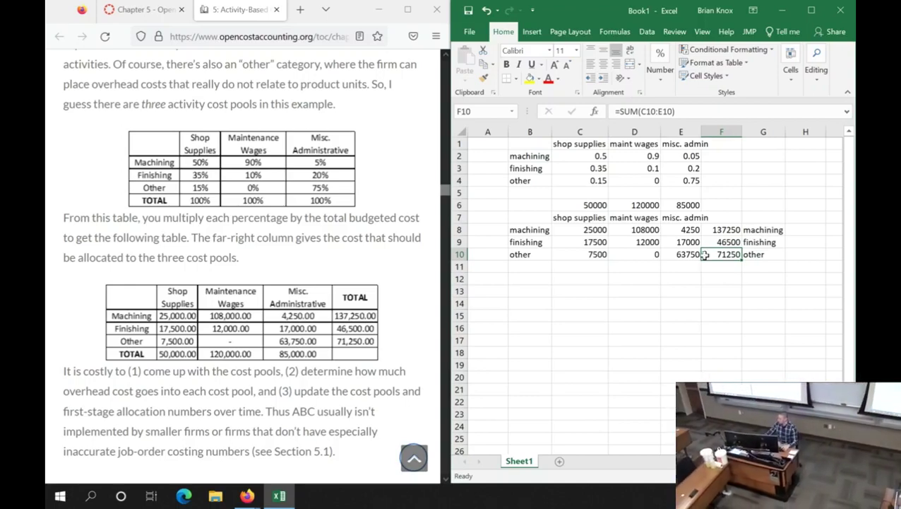
- Total the allocated shop supplies costs in C11 with =SUM(C8:C10)
click(591, 277)
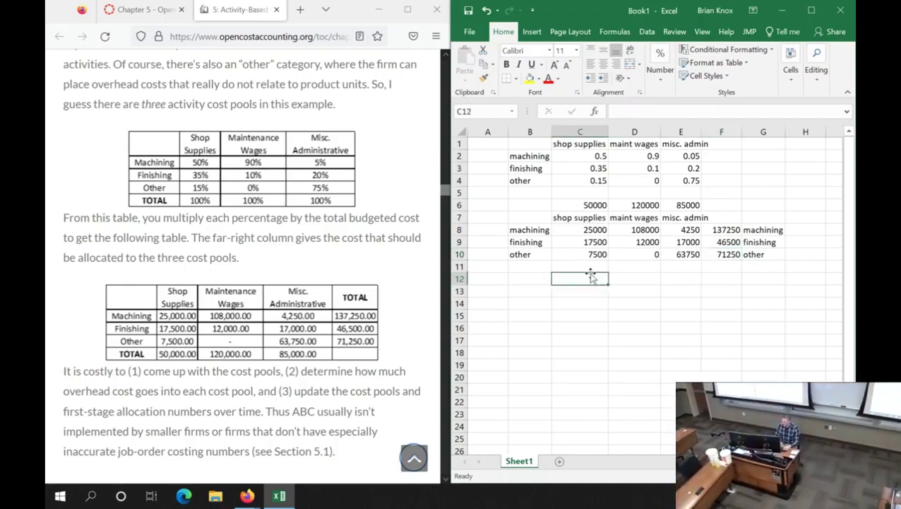
click(225, 282)
scroll(214, 282, down, 3)
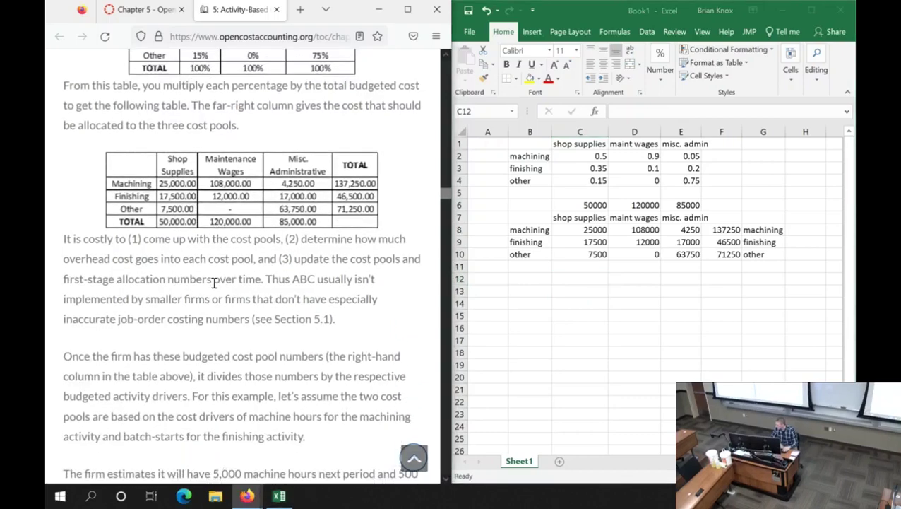
scroll(214, 283, up, 2)
click(578, 265)
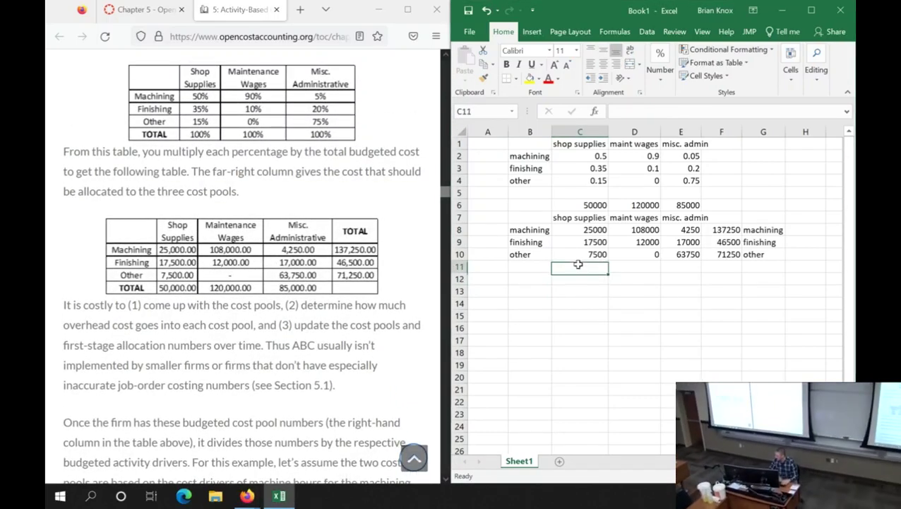
text(=sum()
key(Up)
key(shift+Up)
key(shift+Up)
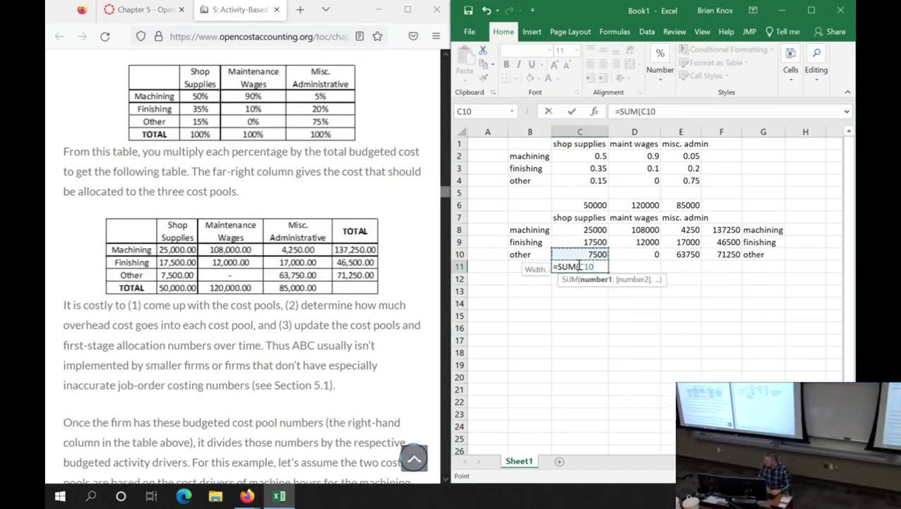
key(Return)
- Copy the column total formula from C11 to D11 and E11, and check each total against its budgeted cost
click(578, 265)
key(ctrl+c)
key(shift+Right)
key(ctrl+v)
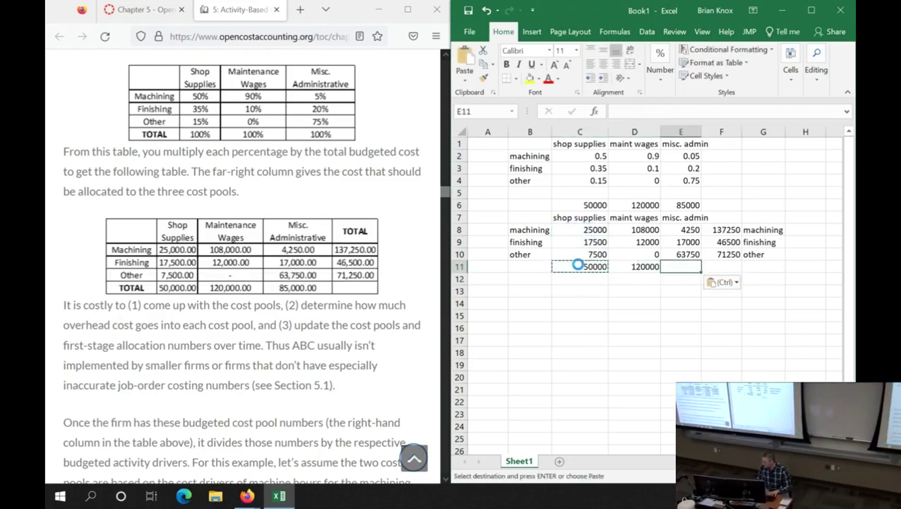
key(shift+Right)
key(ctrl+v)
key(Escape)
click(578, 265)
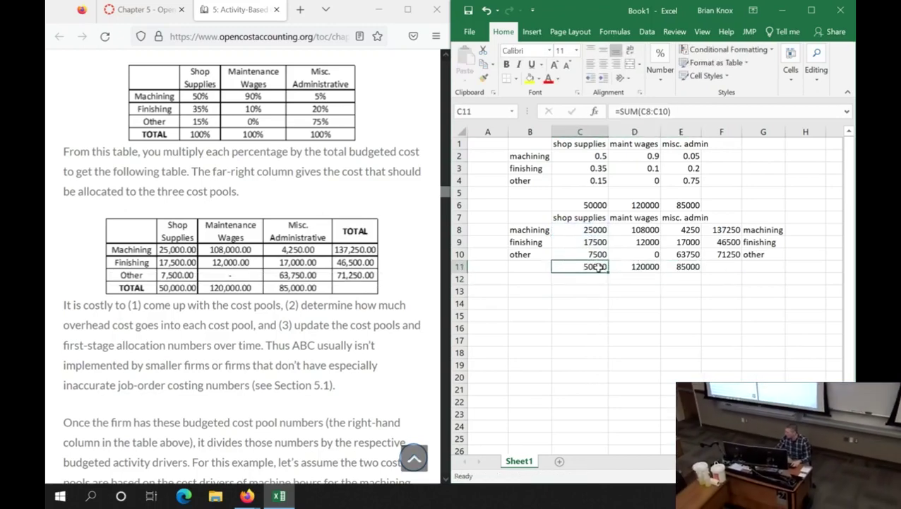
click(635, 267)
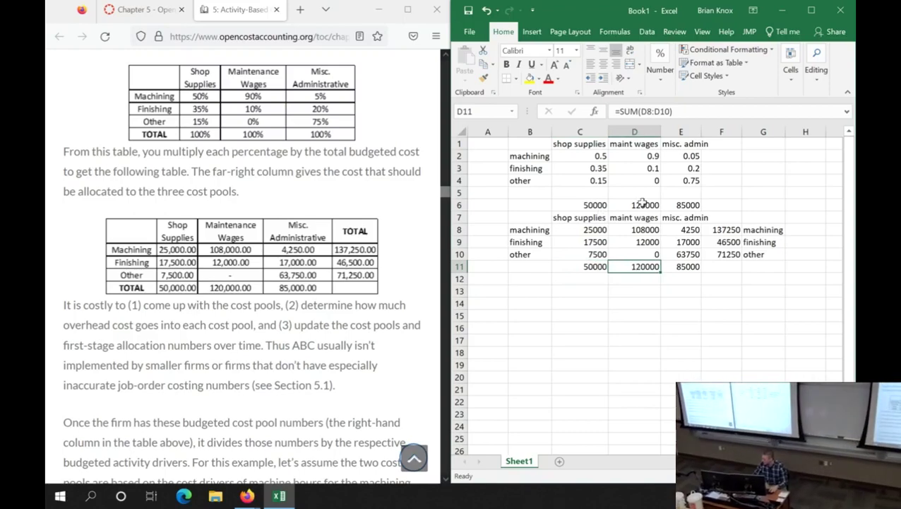
click(677, 267)
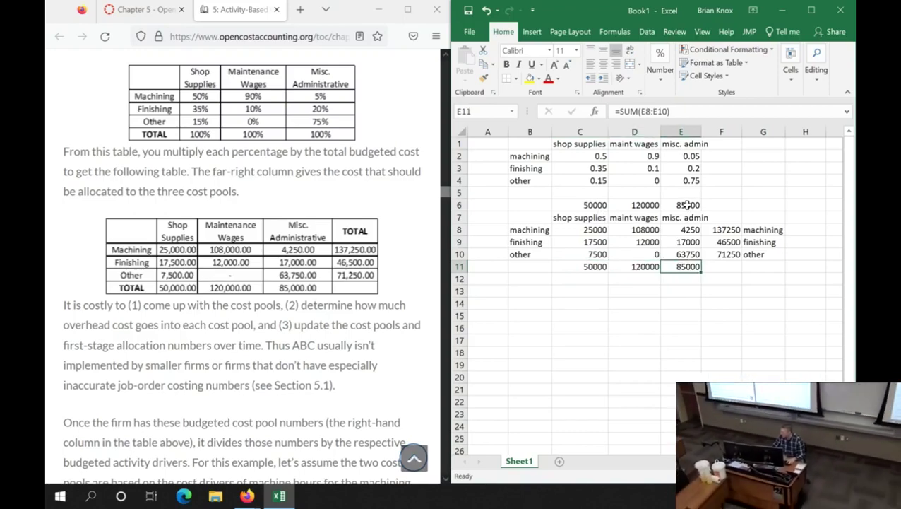
- Total the three activity cost pools in F11 with =SUM(F8:F10)
click(729, 267)
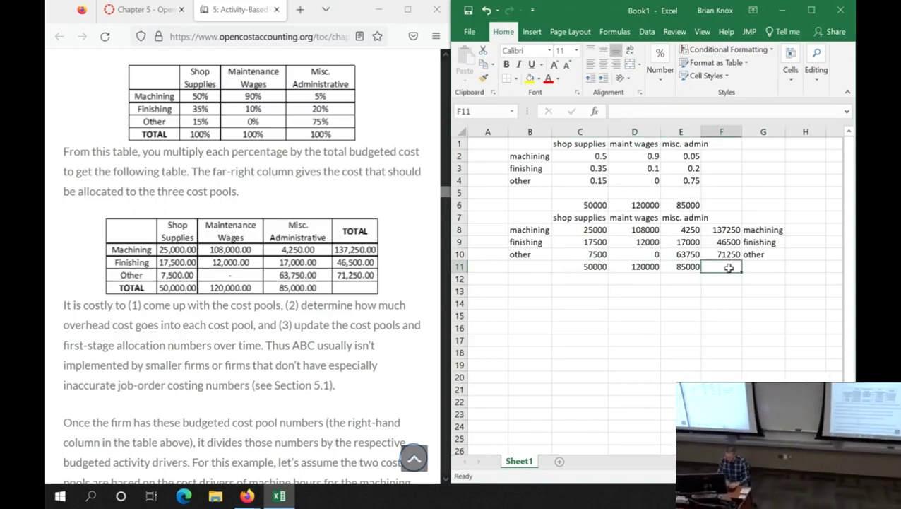
text(=SUM()
key(Up)
key(shift+Up)
key(shift+Up)
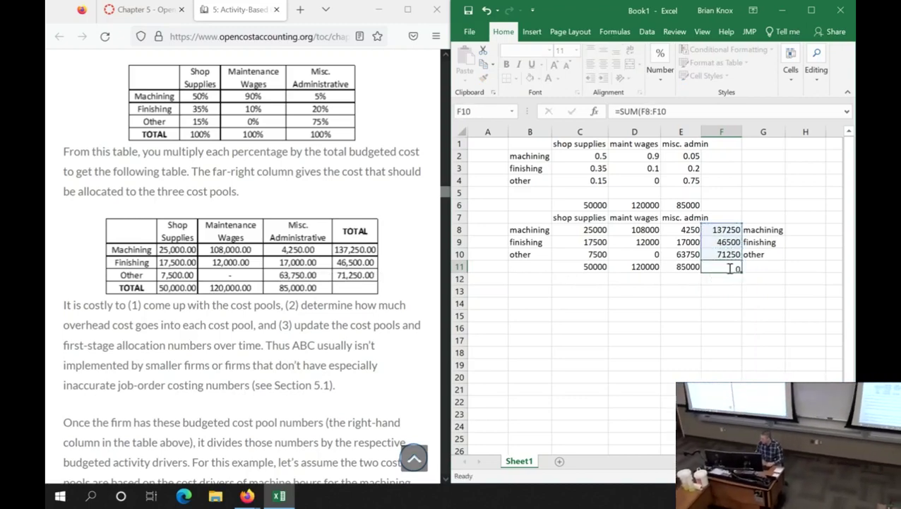
text())
key(ctrl+Return)
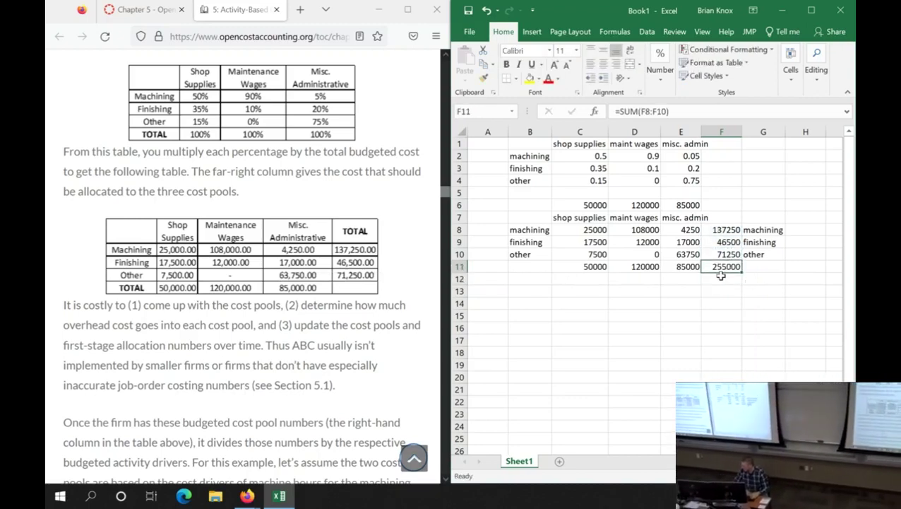
drag(720, 229, 725, 256)
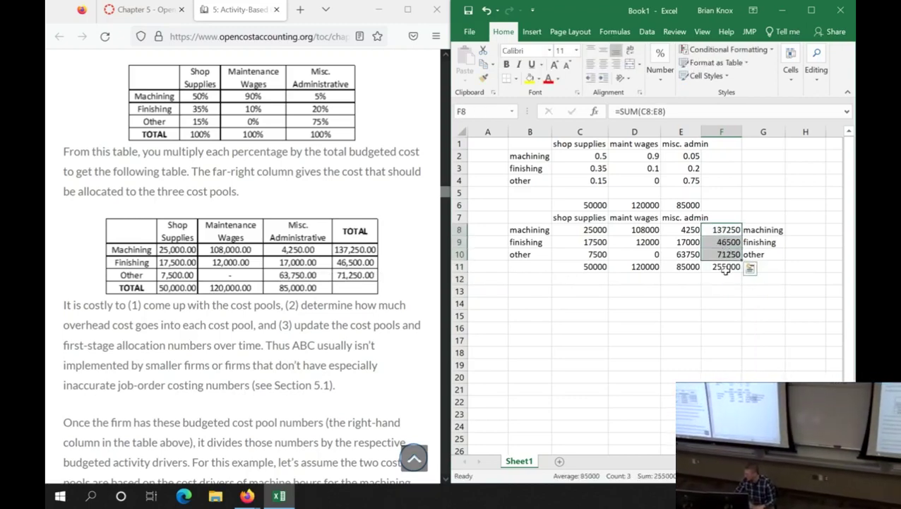
- Total the budgeted overhead costs in F6 with =SUM(C6:E6)
click(719, 204)
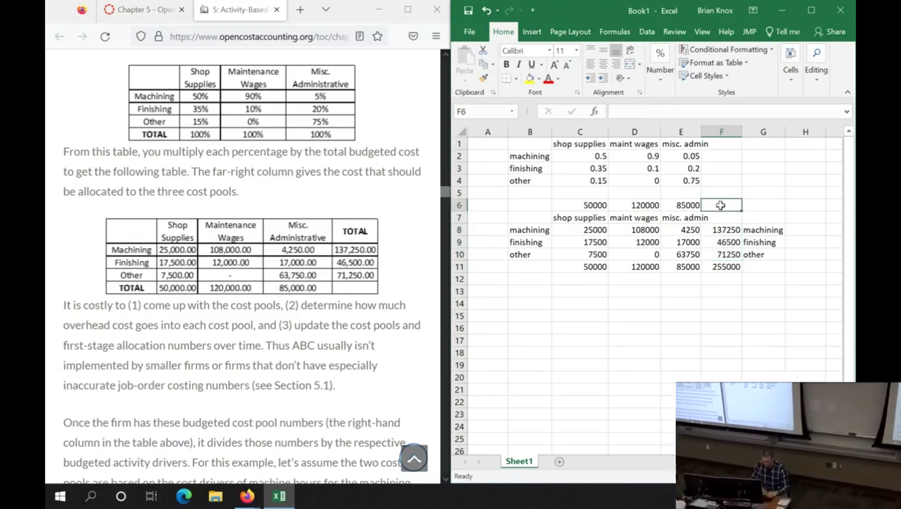
text(=sum)
key(Tab)
key(Left)
key(shift+Left)
key(shift+Left)
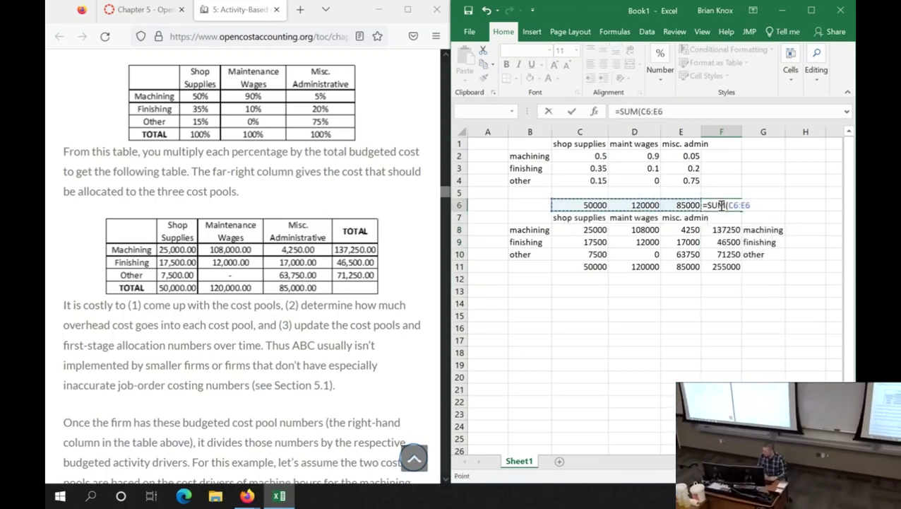
key(ctrl+Return)
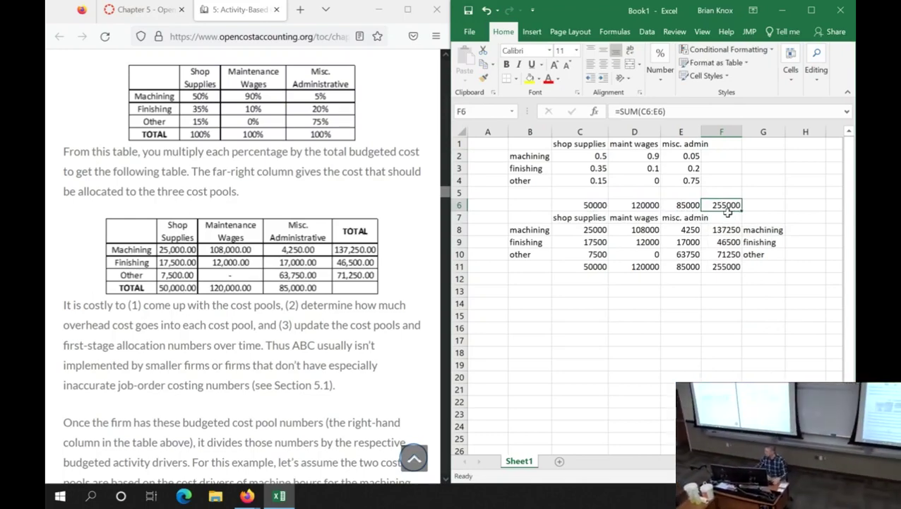
- Read the textbook passage on budgeted activity drivers and the machining and finishing activity rates
click(544, 290)
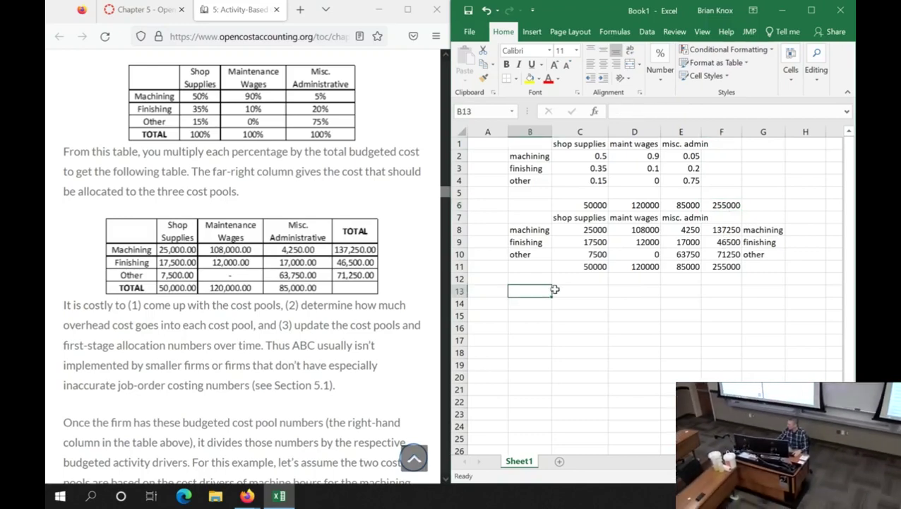
scroll(272, 300, down, 5)
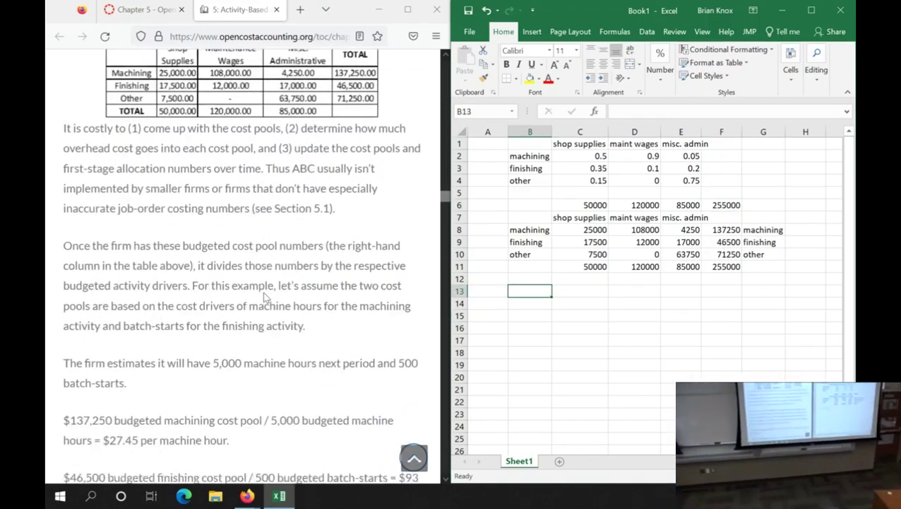
click(675, 304)
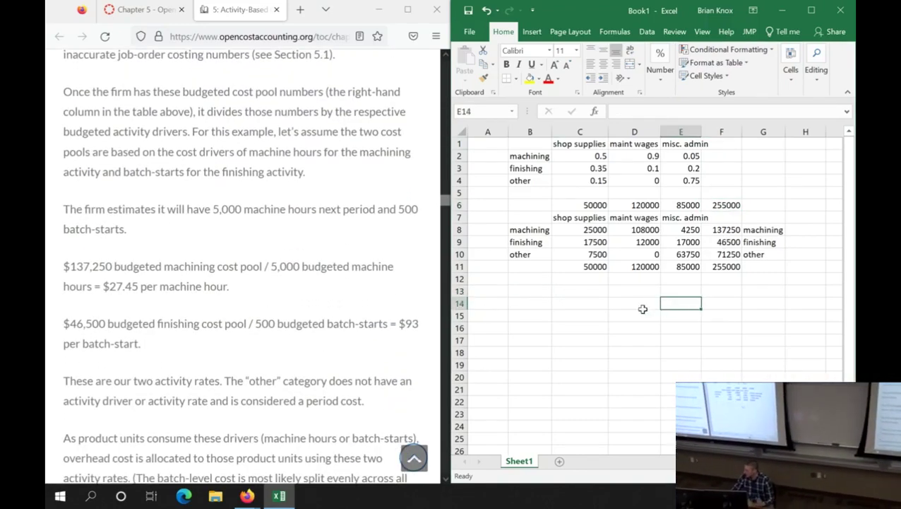
key(Up)
key(Up)
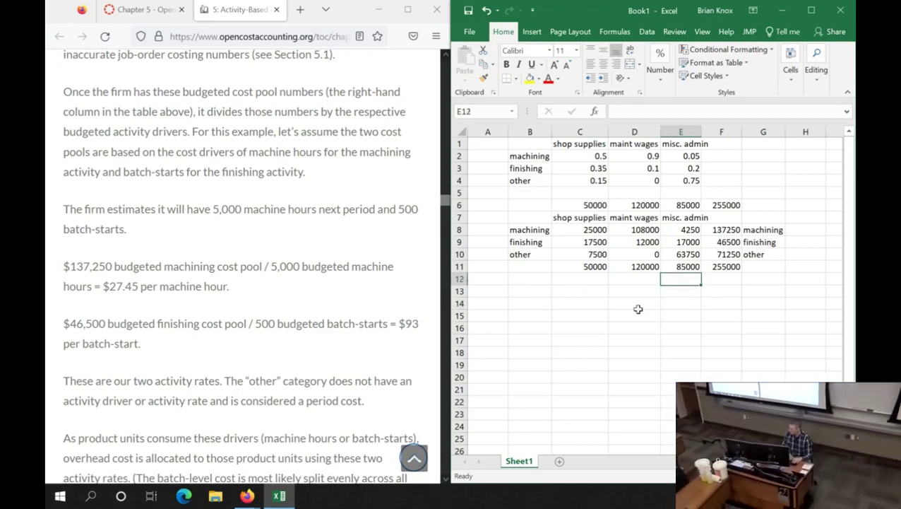
key(Up)
key(Down)
key(Down)
key(Down)
key(Left)
key(Left)
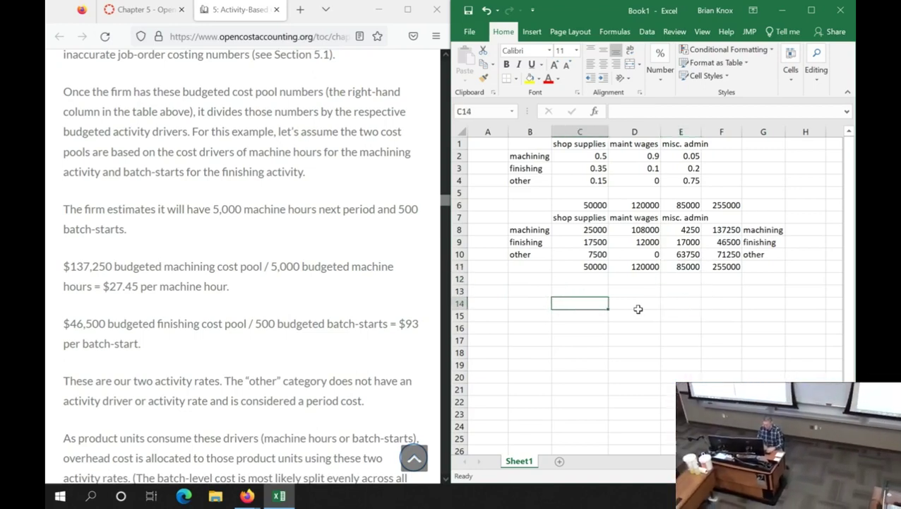
- Copy the pool totals and their labels from F8:G10 and paste them as values into C14:D16
drag(722, 231, 788, 263)
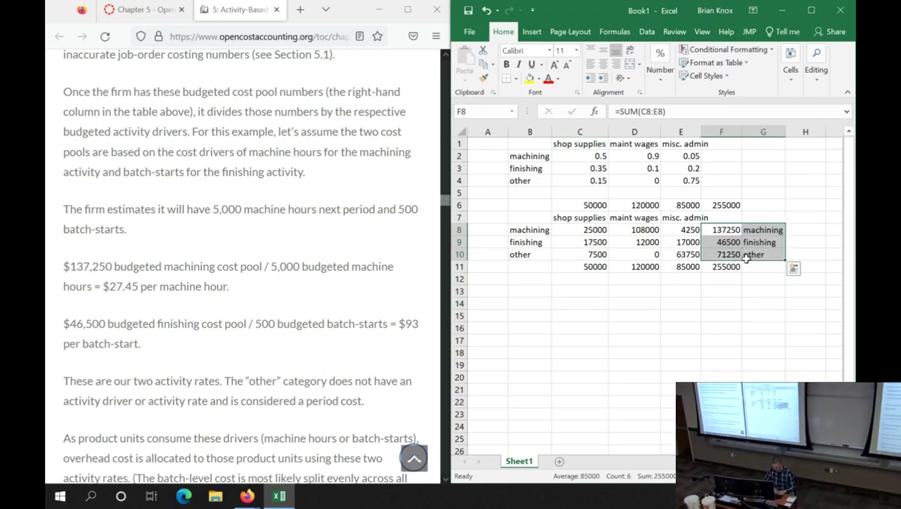
key(ctrl+c)
click(559, 304)
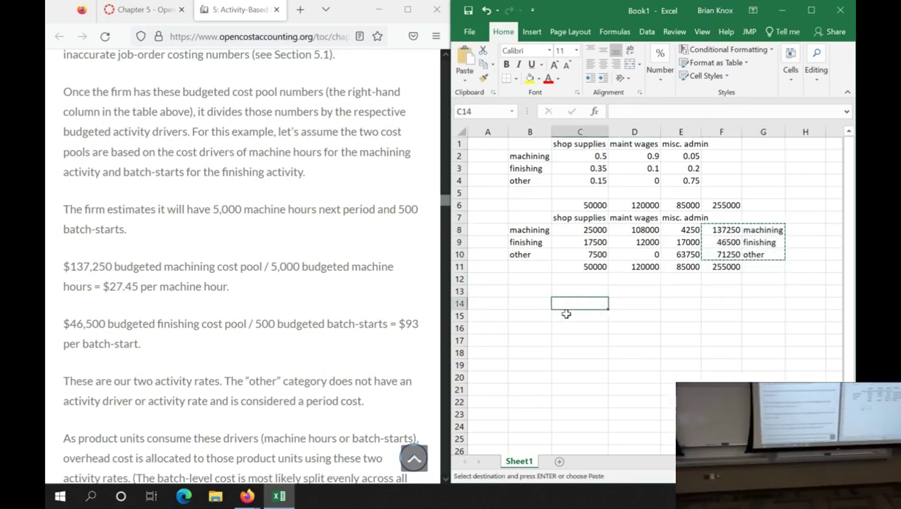
key(ctrl+v)
key(ctrl)
key(v)
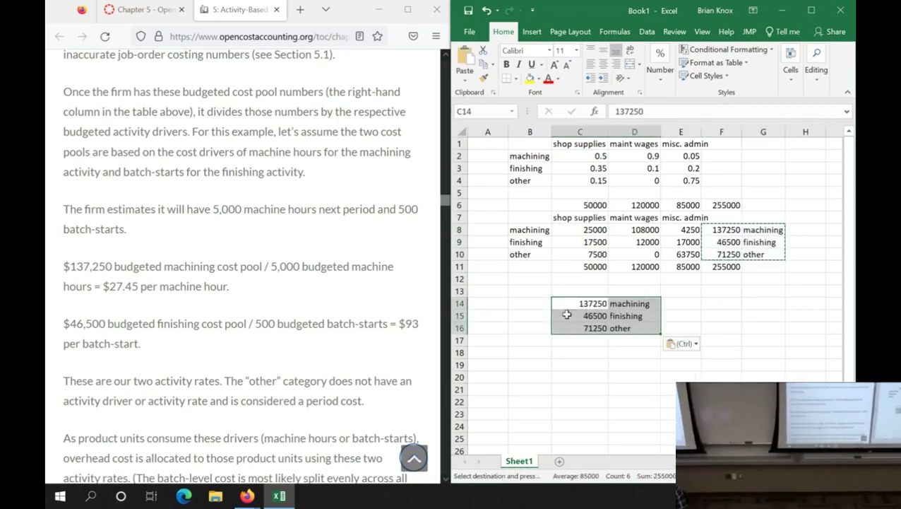
- Try to move the pasted pool totals and labels from C14:D16 to C18:D20, and undo the move
drag(569, 315, 579, 360)
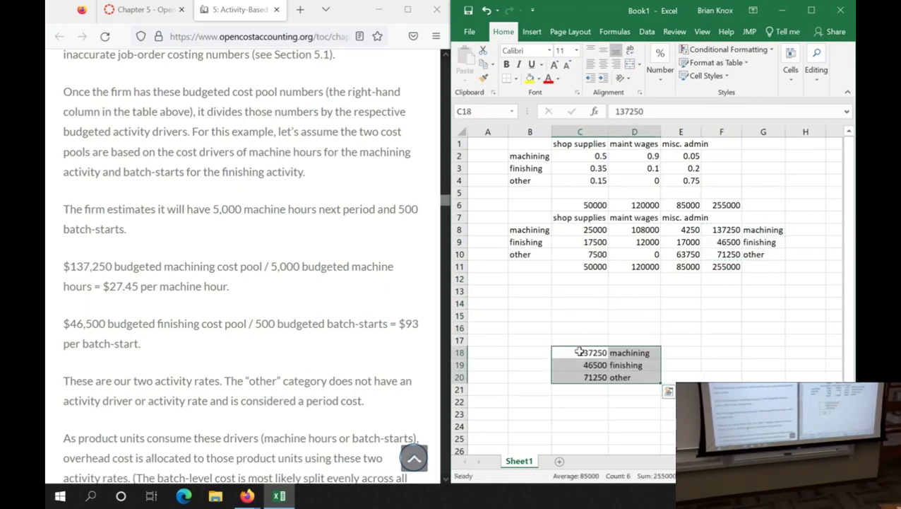
key(ctrl+q)
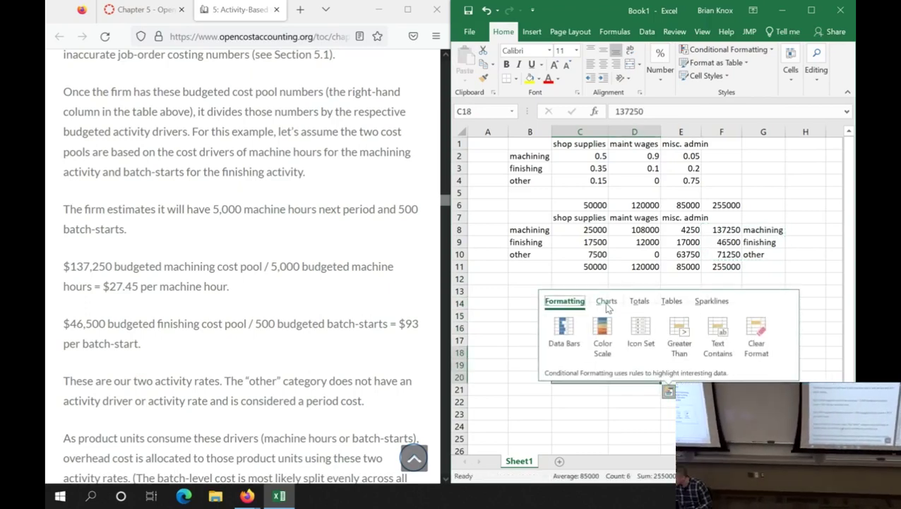
key(Escape)
click(669, 394)
key(Escape)
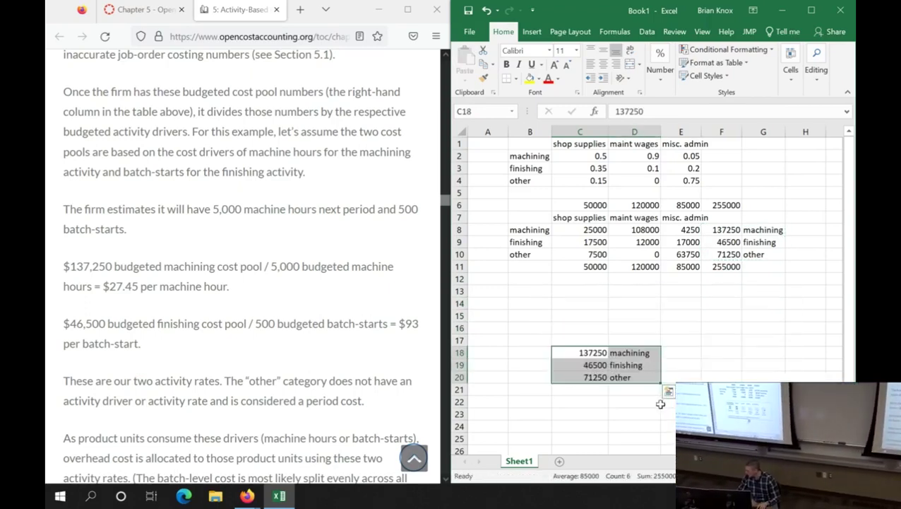
key(ctrl+z)
right_click(612, 367)
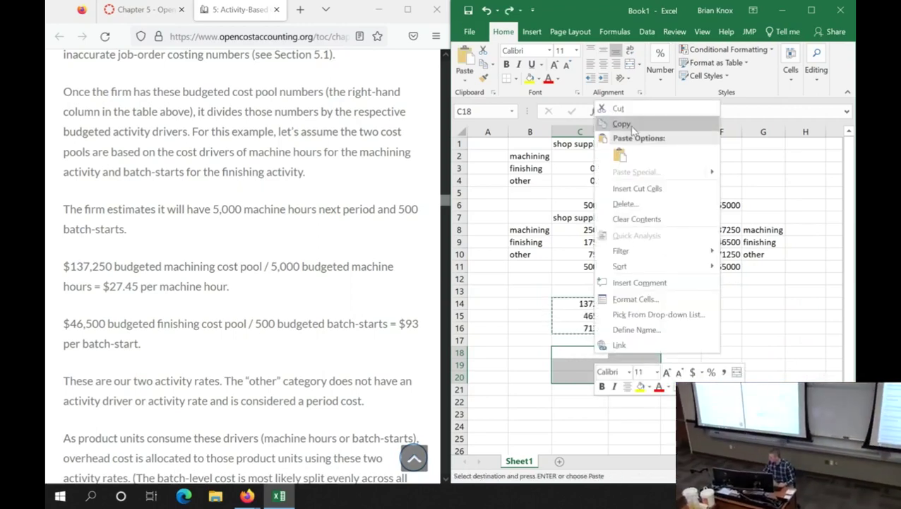
key(Escape)
- Try to move only the pool totals from C14:C16 to C18:C20, and undo the move
click(598, 304)
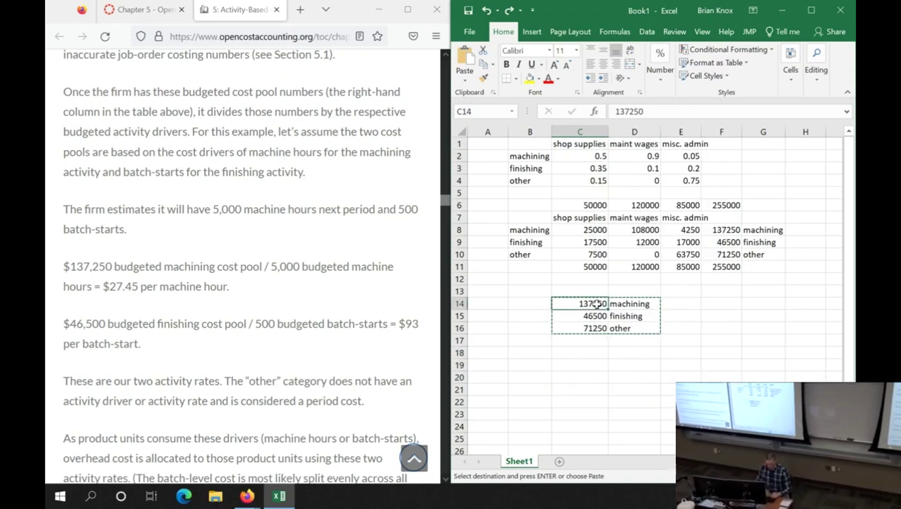
key(shift+Down)
key(shift+Down)
key(ctrl+c)
key(Down)
key(Down)
key(Down)
key(Down)
key(Return)
key(ctrl+q)
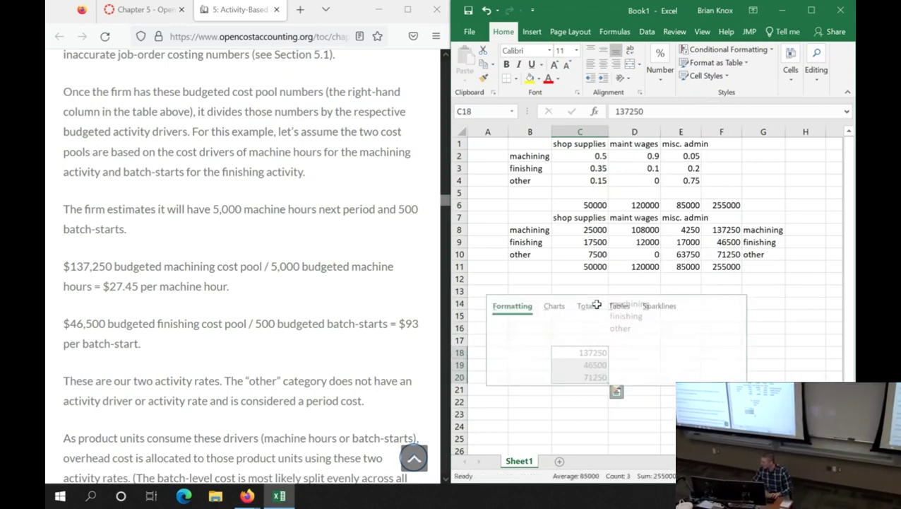
key(Escape)
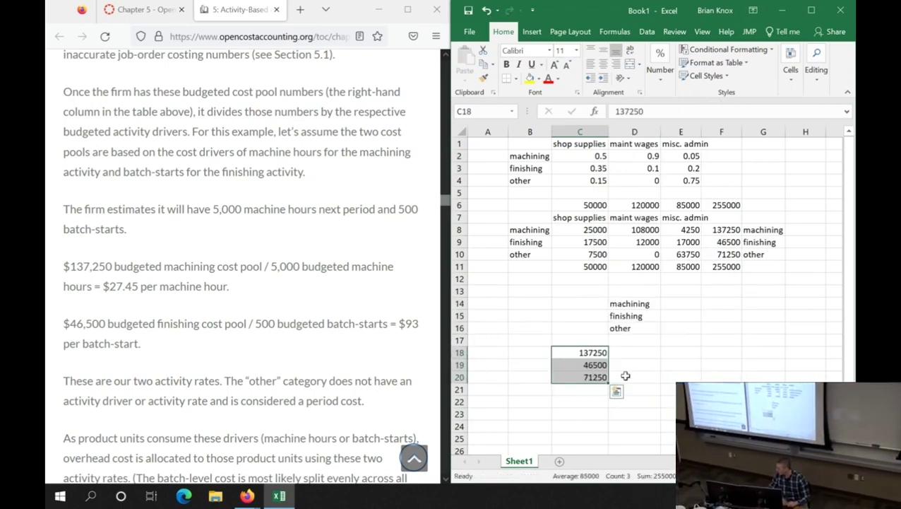
key(ctrl+z)
click(597, 354)
key(Right)
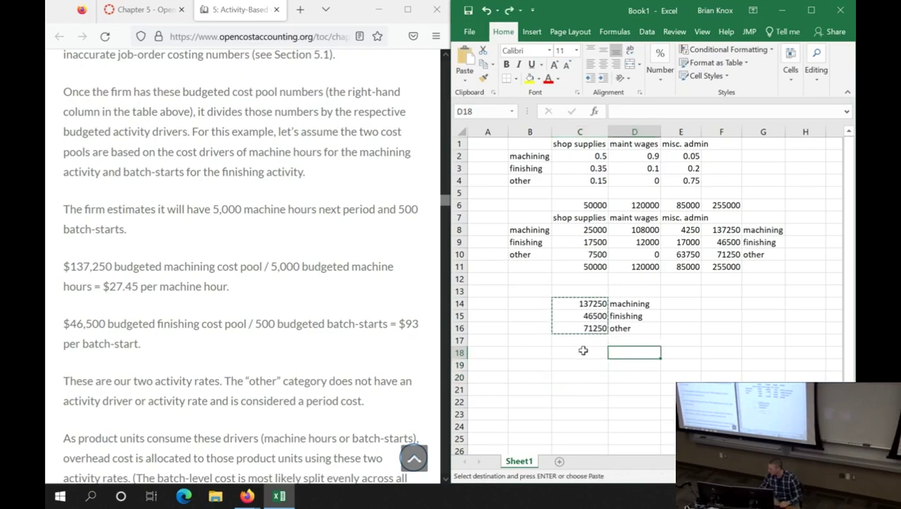
right_click(584, 351)
mouse_move(703, 171)
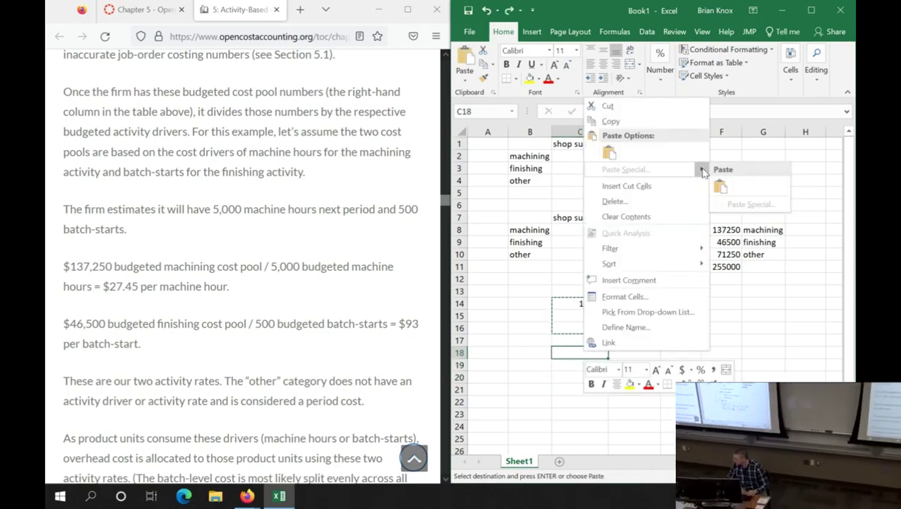
key(Escape)
key(Escape)
key(Escape)
- Move the finishing pool total and its label from C15:D15 to D14:E14, replacing the machining label
key(Up)
key(Up)
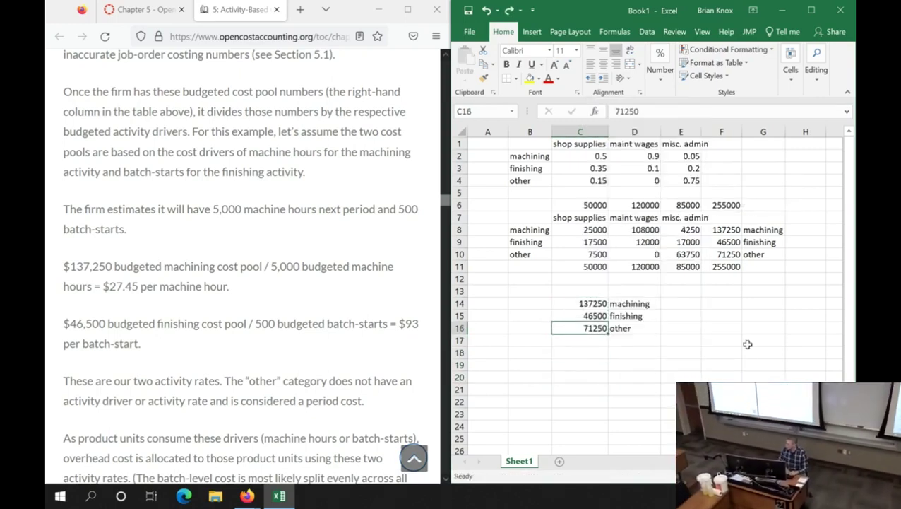
key(Up)
key(Up)
key(shift+Right)
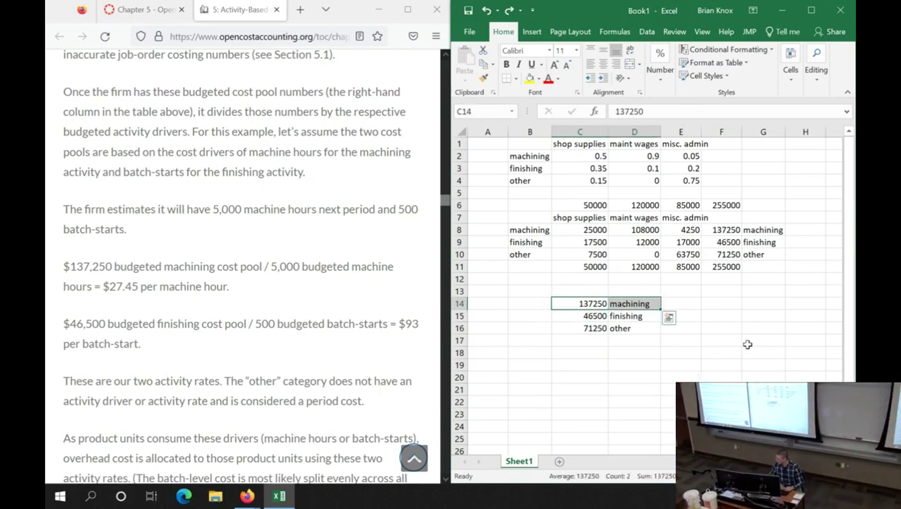
key(Down)
key(Down)
key(Up)
key(shift+Right)
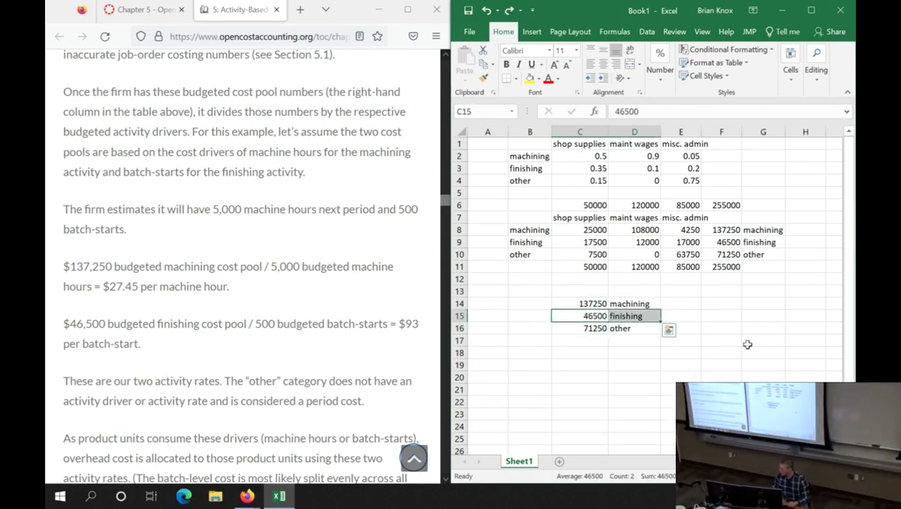
key(ctrl+c)
key(Right)
key(Up)
key(ctrl+v)
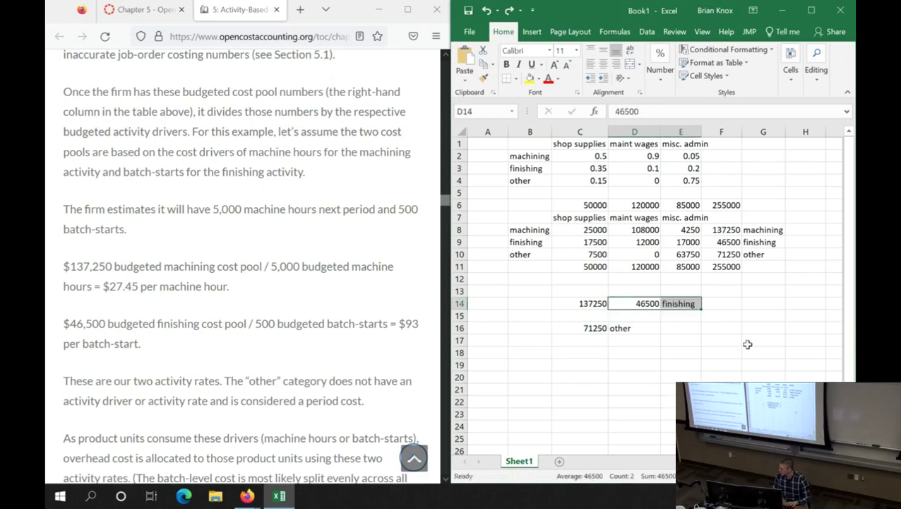
- Move the other pool total and its label from C16:D16 to E14:F14, and clear the label in F14
key(Left)
key(Down)
key(Down)
key(ctrl+x)
key(shift+Right)
key(ctrl+x)
key(Up)
key(Up)
key(Right)
key(Right)
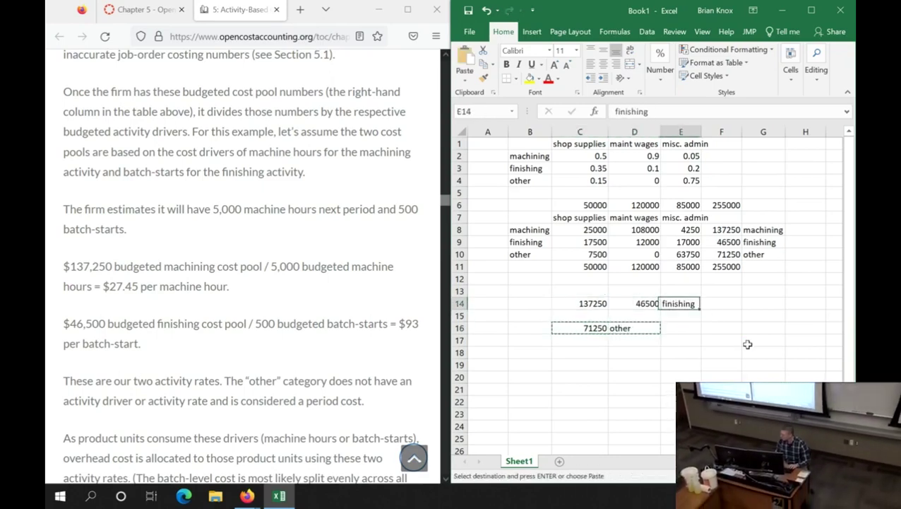
key(ctrl+v)
key(Right)
key(Delete)
key(Up)
key(Up)
key(Up)
key(Up)
key(Up)
key(Up)
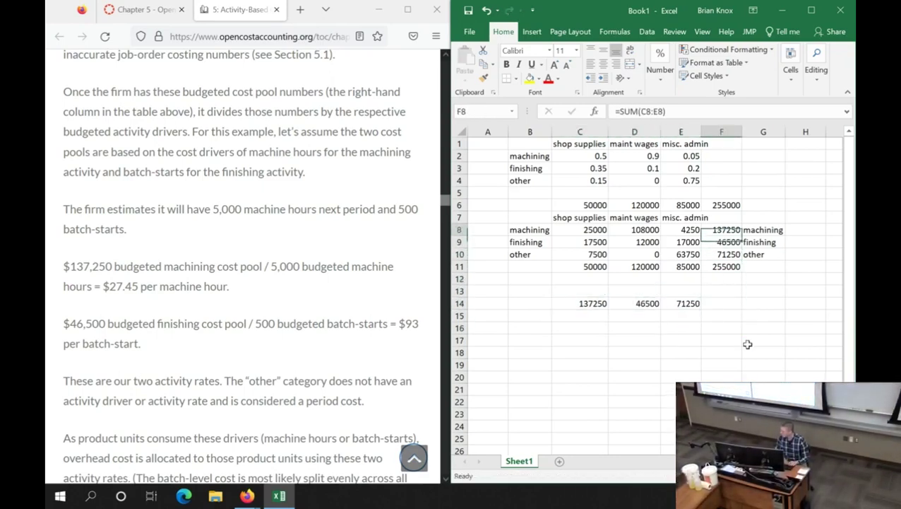
key(Right)
key(shift+Down)
key(shift+Down)
key(ctrl+q)
key(Escape)
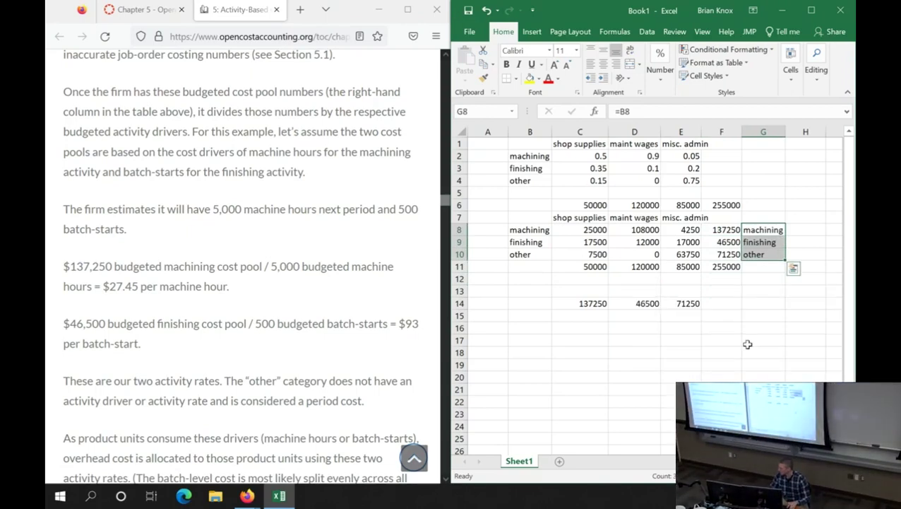
click(759, 240)
click(756, 217)
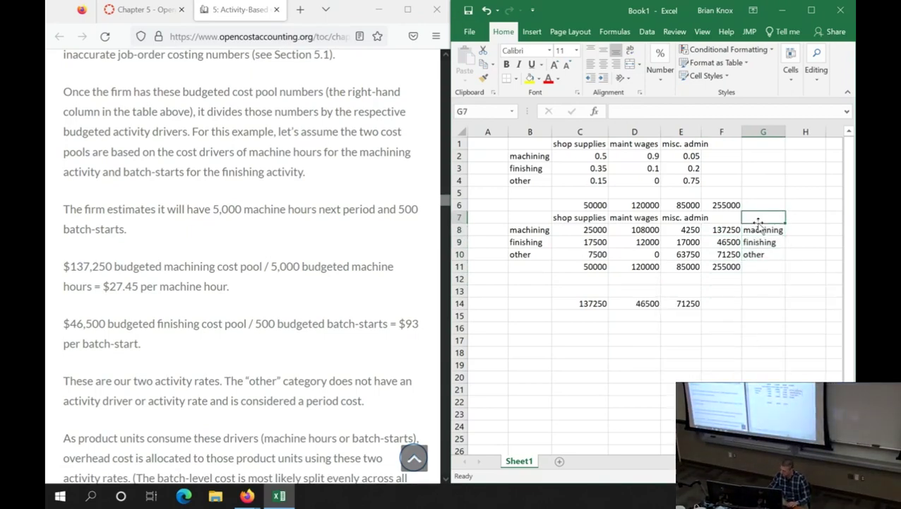
key(ctrl+c)
- Try to copy the machining label from G8 into C13, and undo the paste
click(761, 230)
key(ctrl+c)
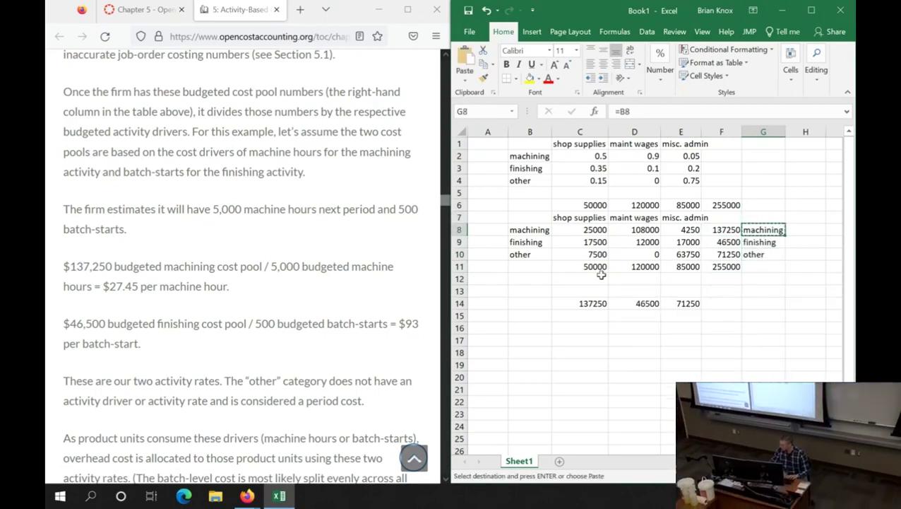
click(596, 289)
key(ctrl+v)
drag(756, 235, 760, 243)
key(ctrl+c)
click(645, 306)
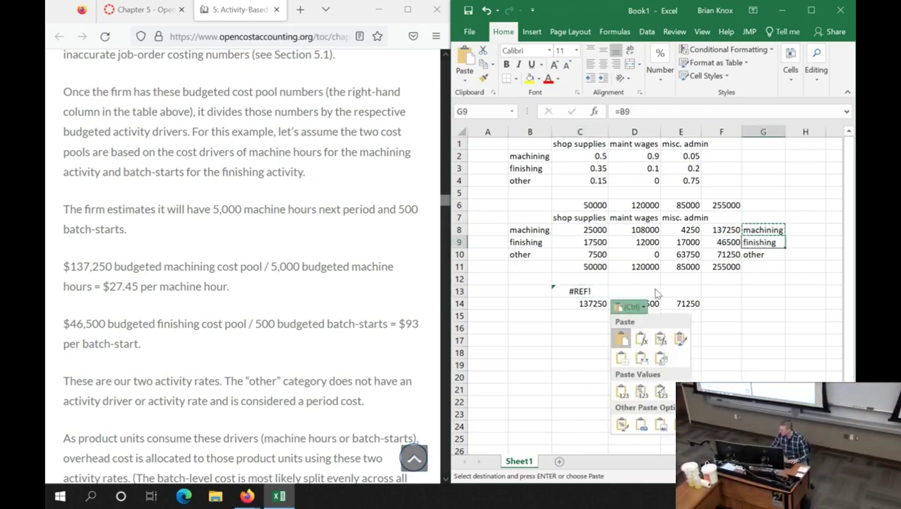
key(Escape)
key(ctrl+z)
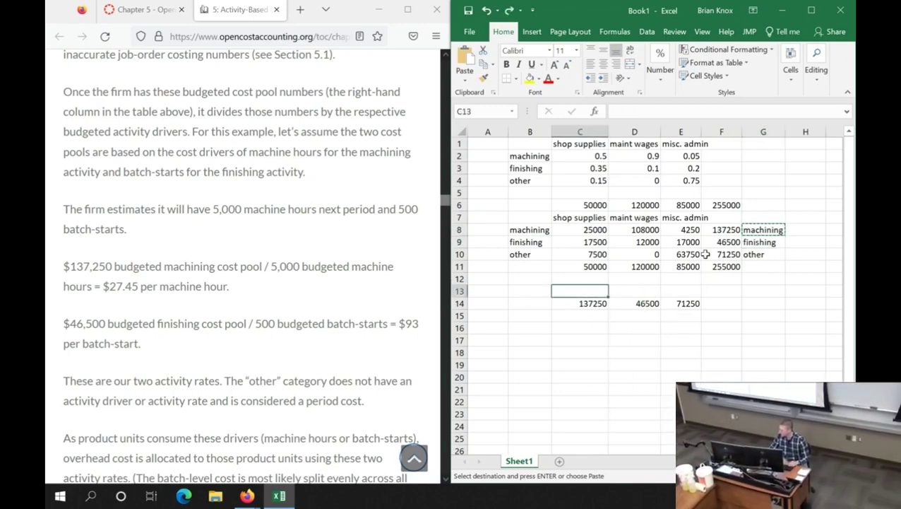
key(ctrl+c)
key(ctrl+v)
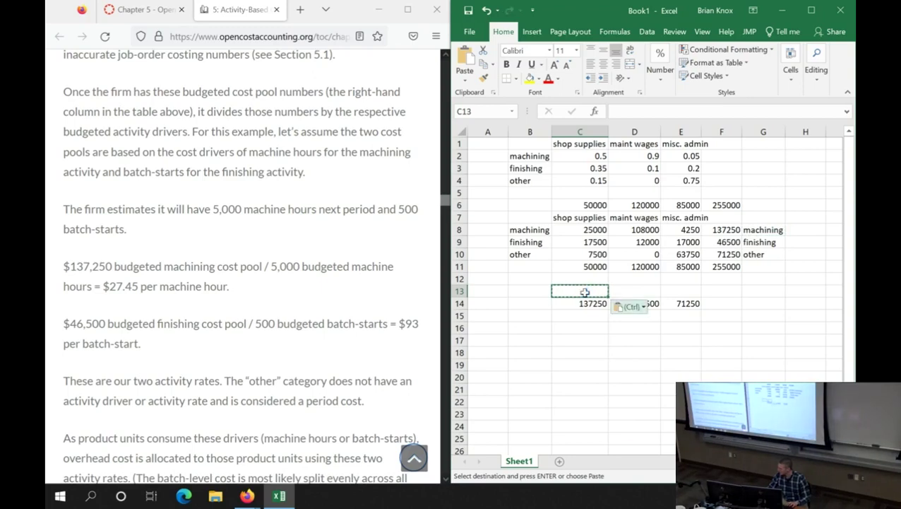
click(628, 306)
key(Escape)
- Copy the machining label from G8 and paste it as a value into C13
click(757, 230)
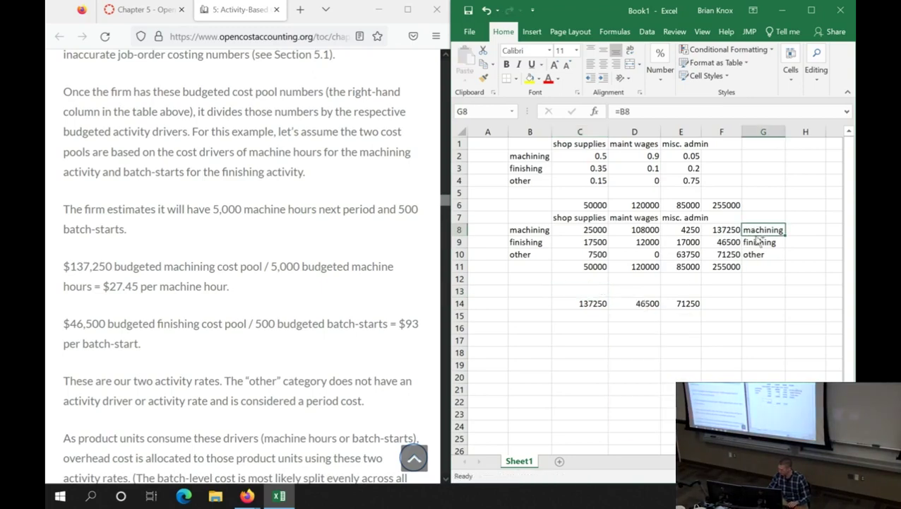
key(ctrl+c)
click(598, 291)
key(ctrl+v)
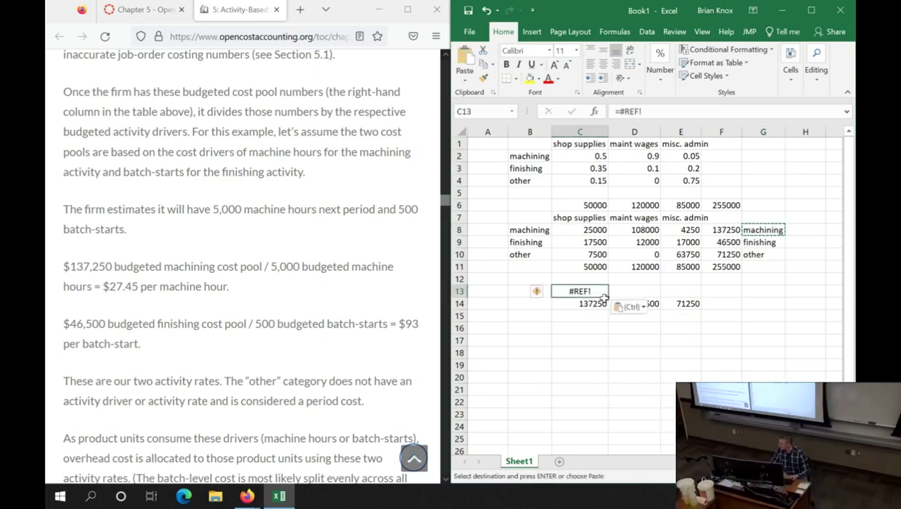
key(ctrl+v)
- Copy the finishing and other labels from G9 and G10 and paste them as values into D13 and E13
click(757, 241)
key(ctrl+c)
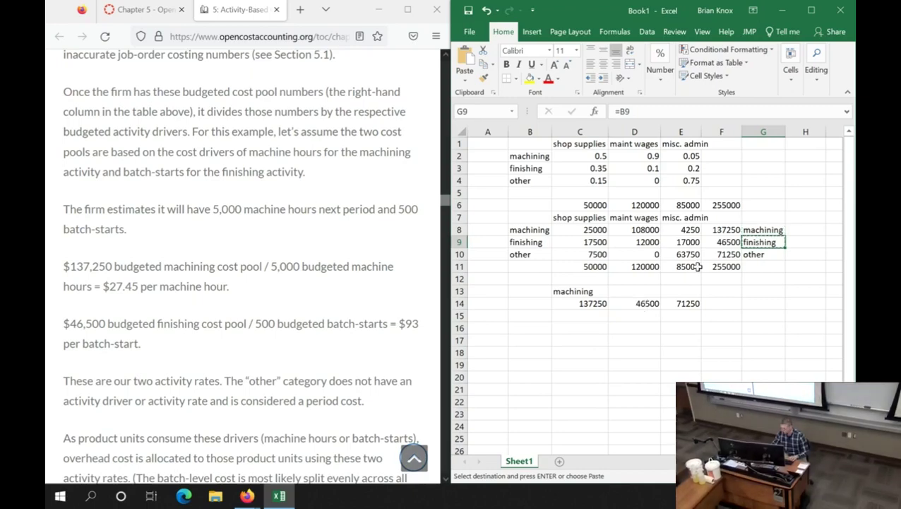
click(638, 292)
key(ctrl+v)
key(ctrl+v)
click(758, 253)
key(ctrl+c)
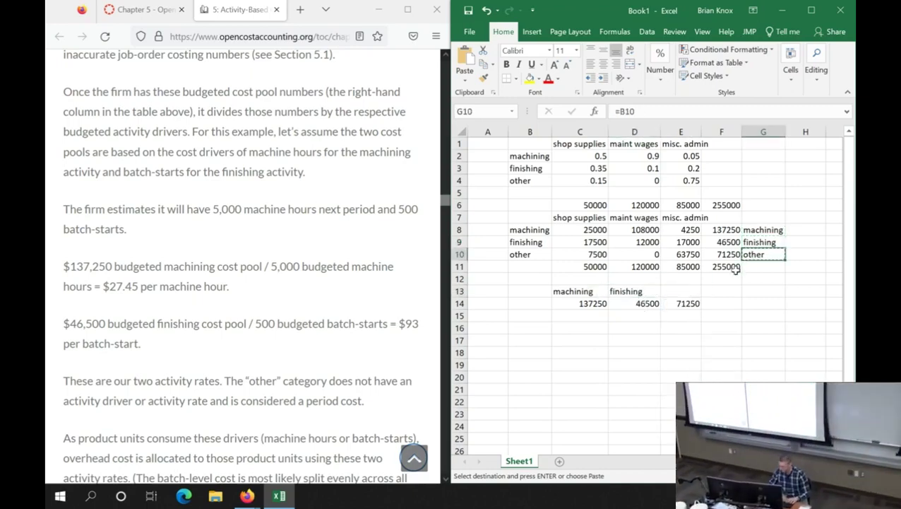
click(689, 292)
key(ctrl+v)
key(ctrl+v)
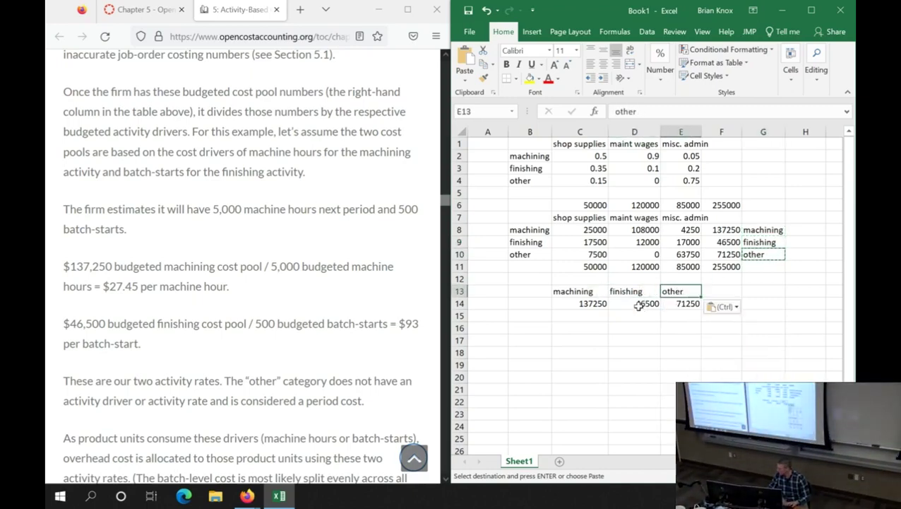
- Examine the textbook's budgeted machine hours and its note on the "other" category alongside the three pool totals in C13:E14
click(578, 316)
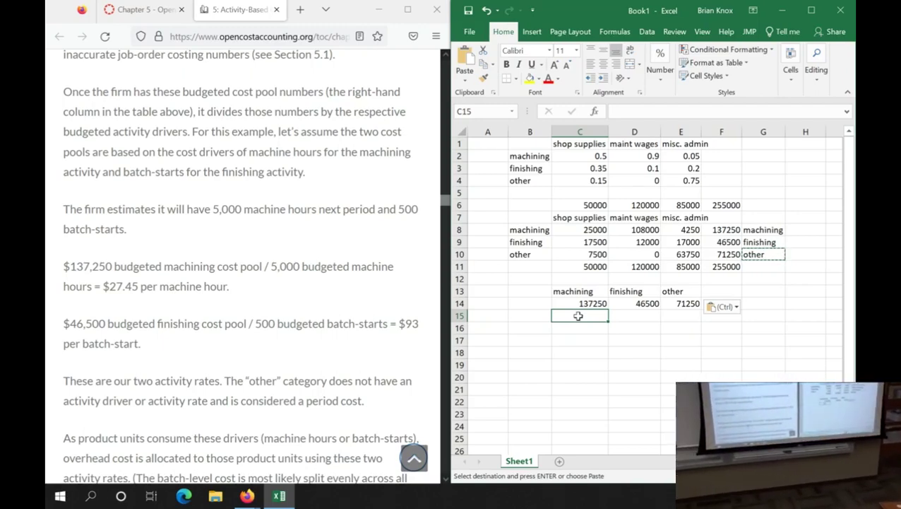
key(Escape)
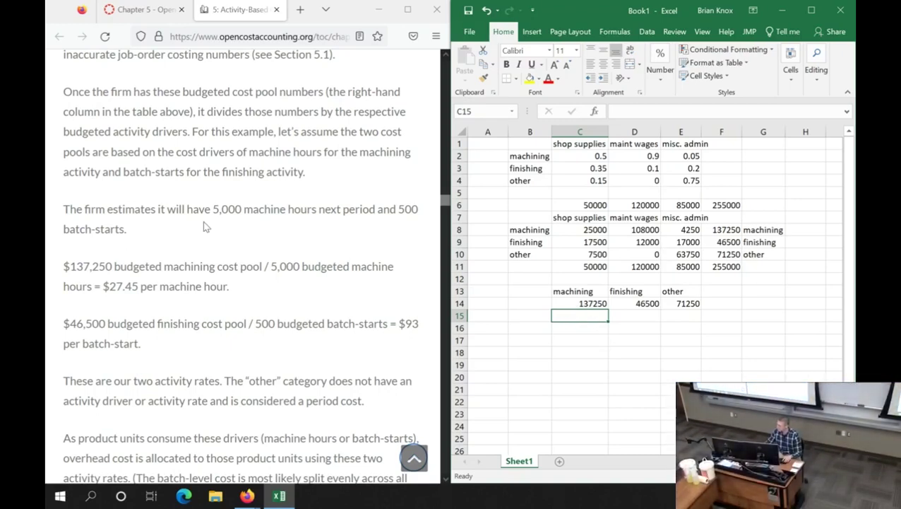
key(Up)
key(Up)
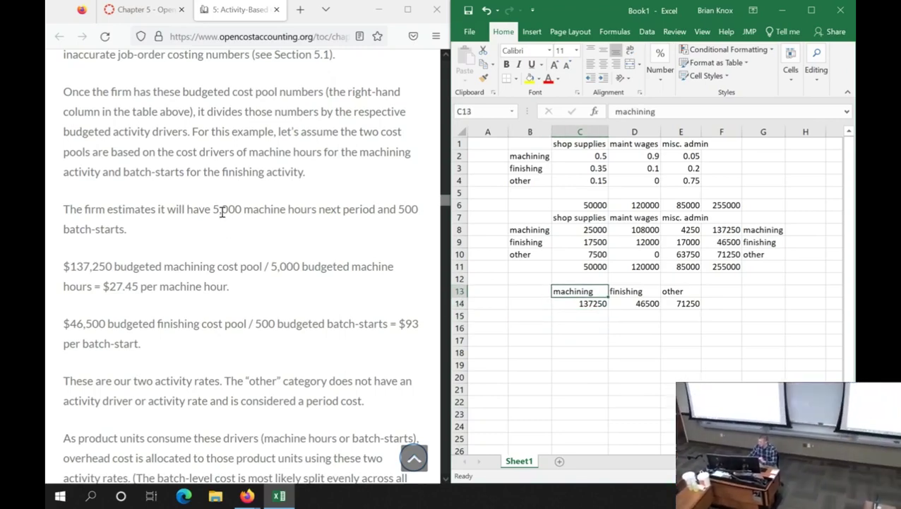
drag(213, 210, 316, 213)
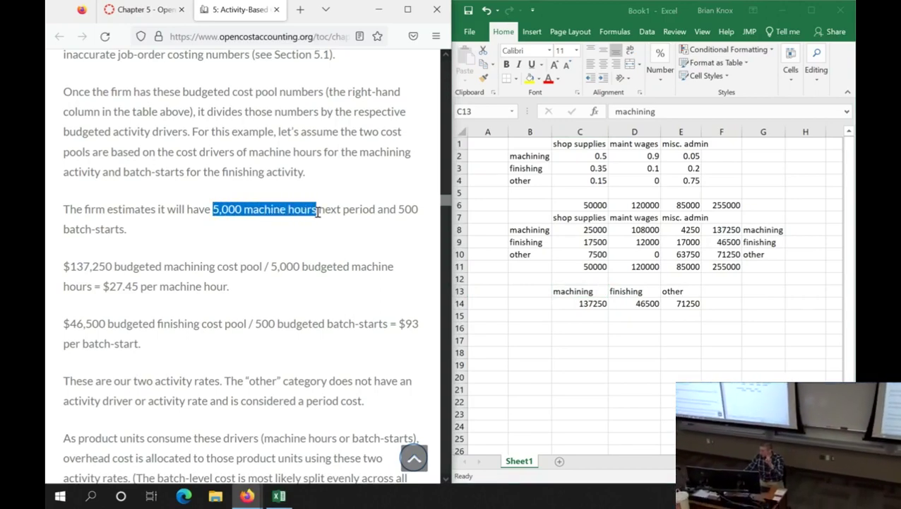
click(569, 290)
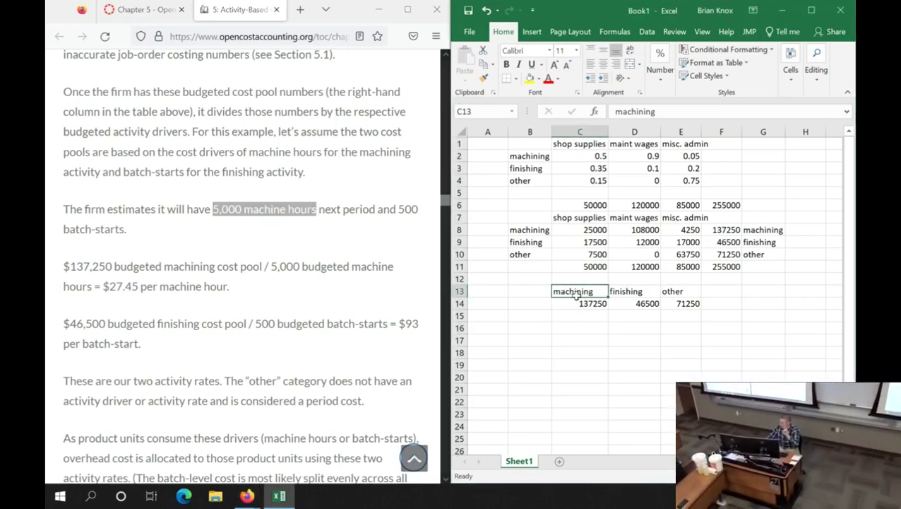
drag(575, 295, 622, 306)
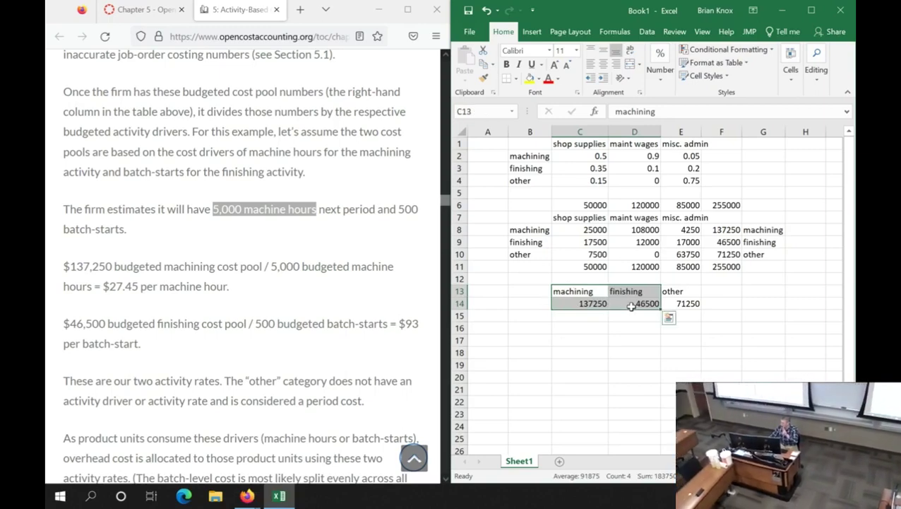
drag(675, 295, 679, 306)
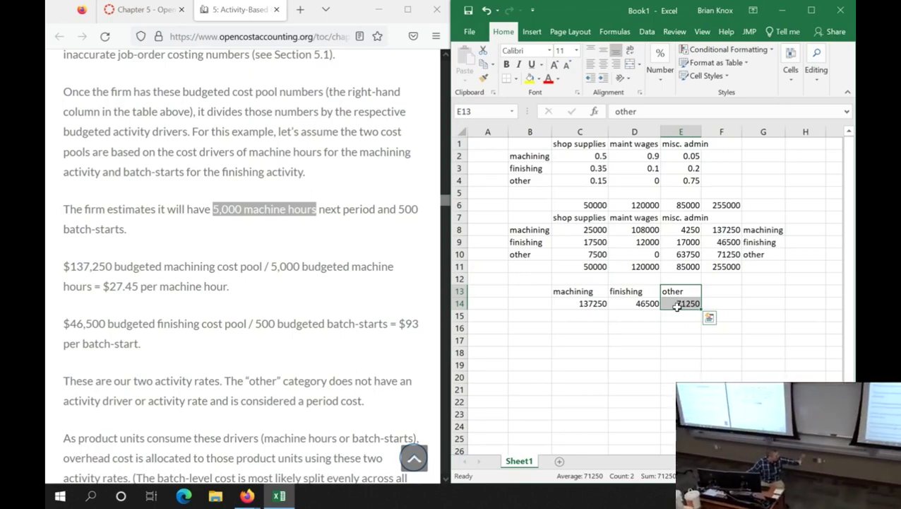
drag(334, 380, 361, 406)
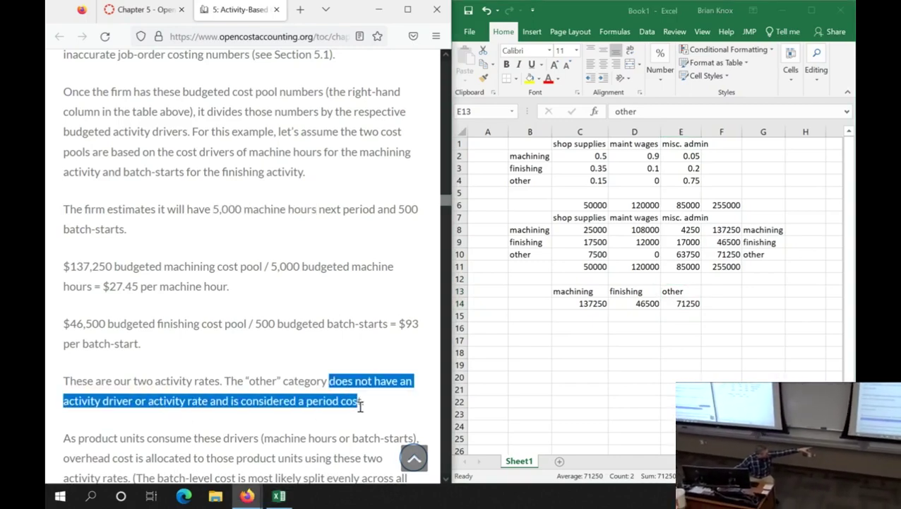
click(369, 406)
click(584, 287)
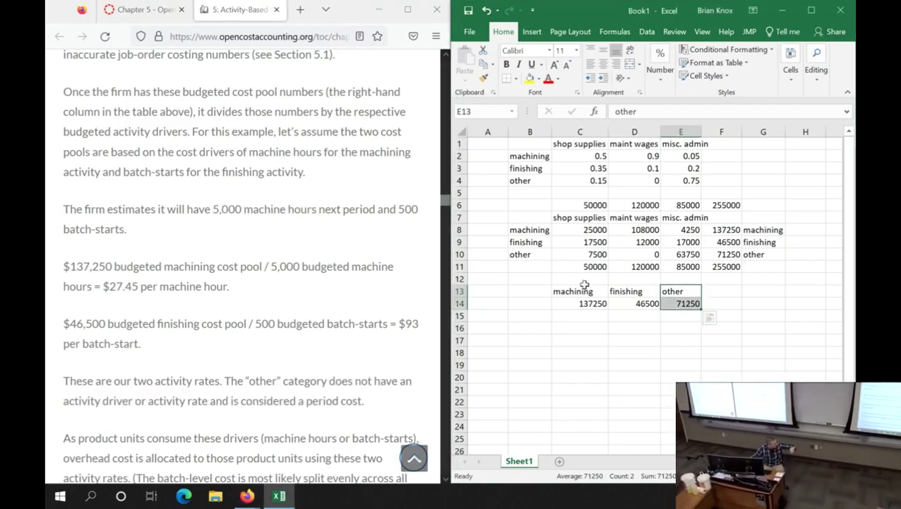
drag(582, 285, 613, 305)
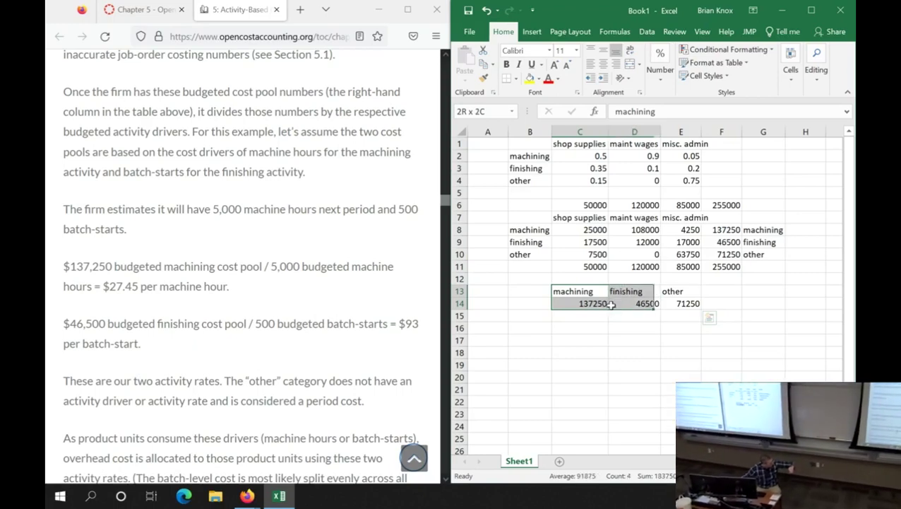
- Enter the machining driver quantity 5000 in C15 and label it "machine hours" in C16
click(598, 317)
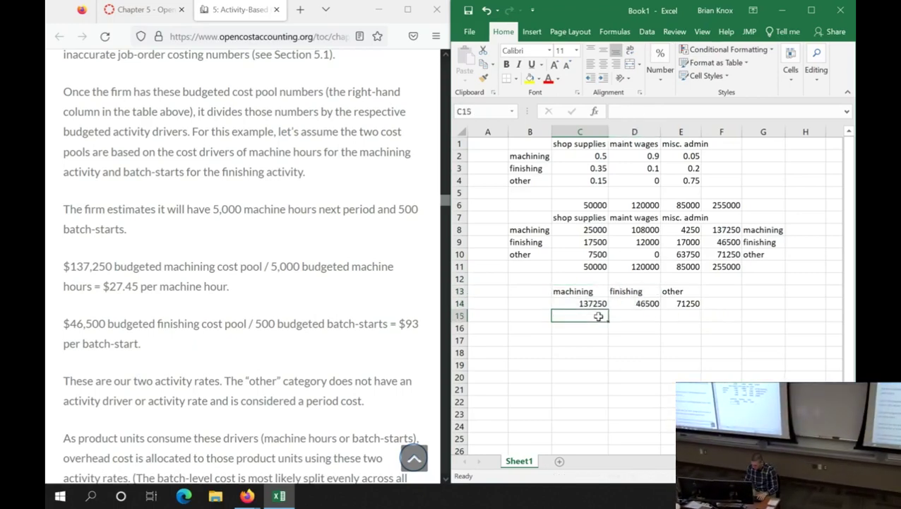
text(5000)
key(Return)
text(ma)
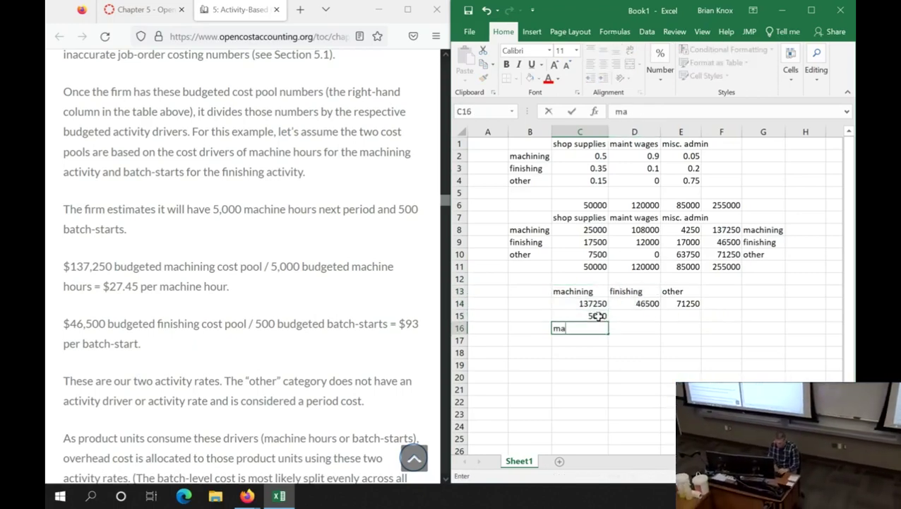
text(chine hours)
key(Tab)
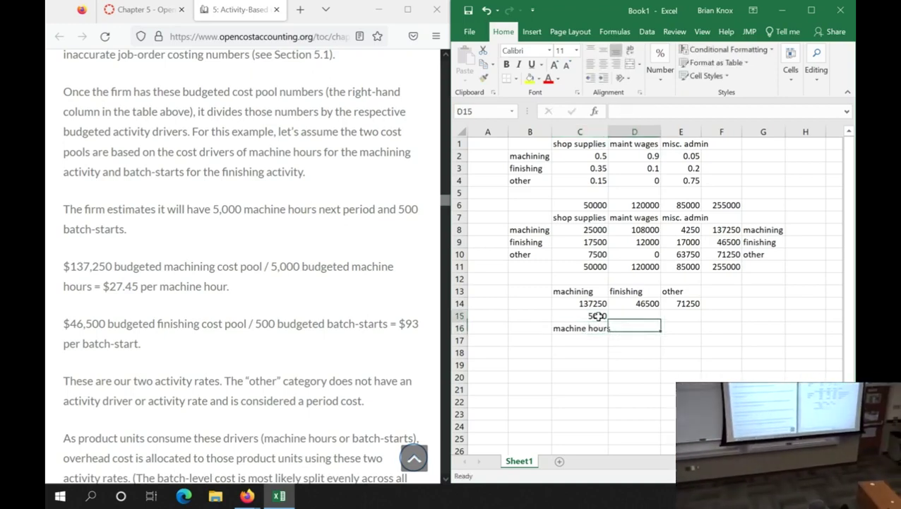
- Enter the finishing driver quantity 500 in D15 and label it "batch-starts" in D16
key(Up)
text(500)
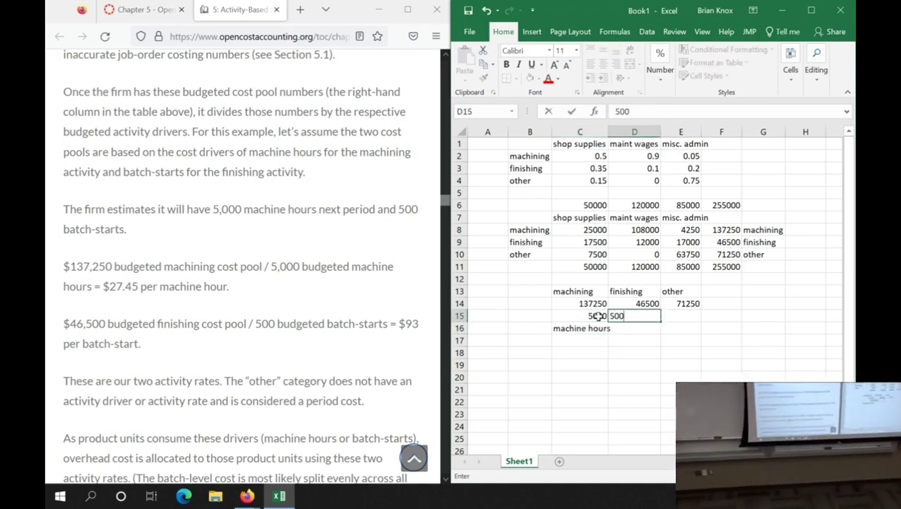
key(Return)
text(batch)
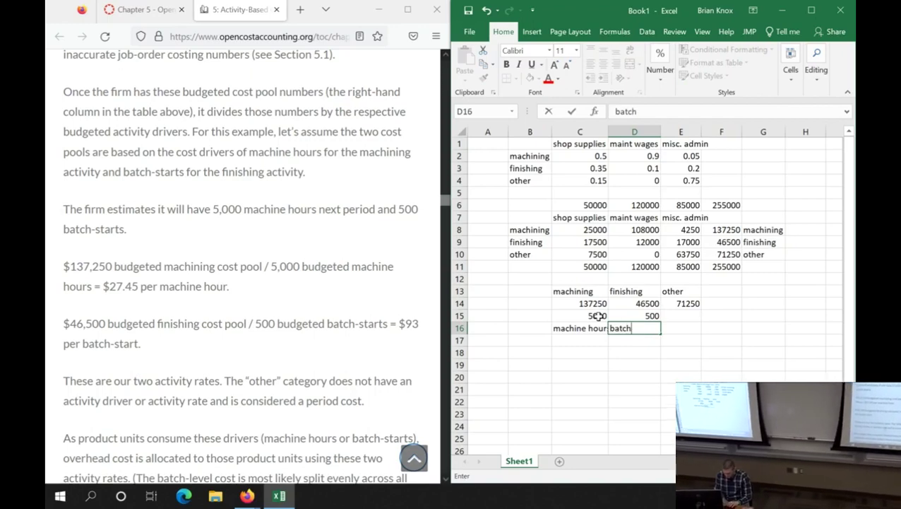
text(-starts)
key(Return)
key(Left)
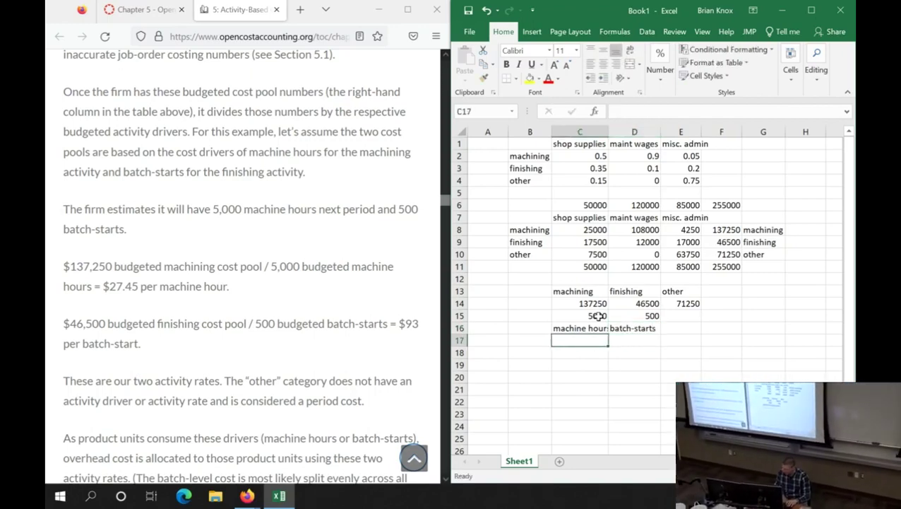
- Calculate the machining activity rate in C17 with the formula =C14/C15
text(=)
key(Up)
key(Up)
key(Up)
text(/)
click(597, 316)
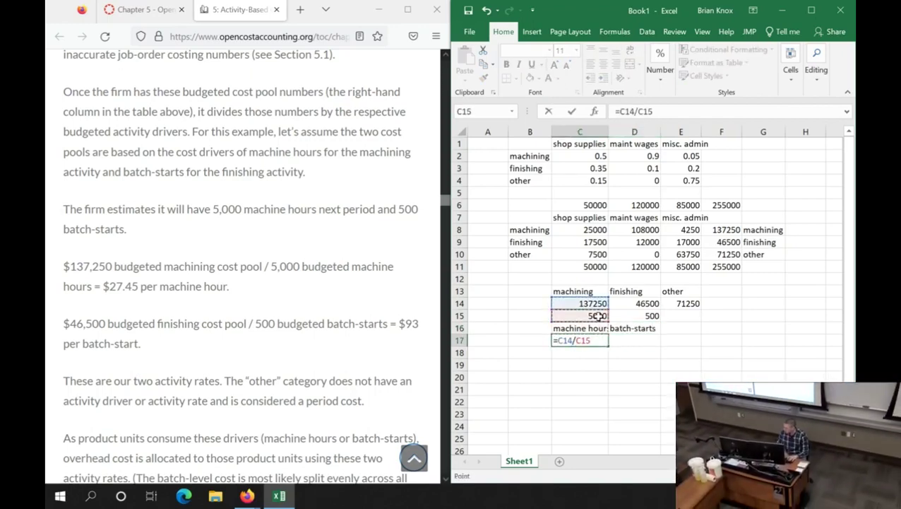
key(Return)
- Copy the machining rate formula from C17 to D17 for the finishing pool
key(Up)
key(ctrl+c)
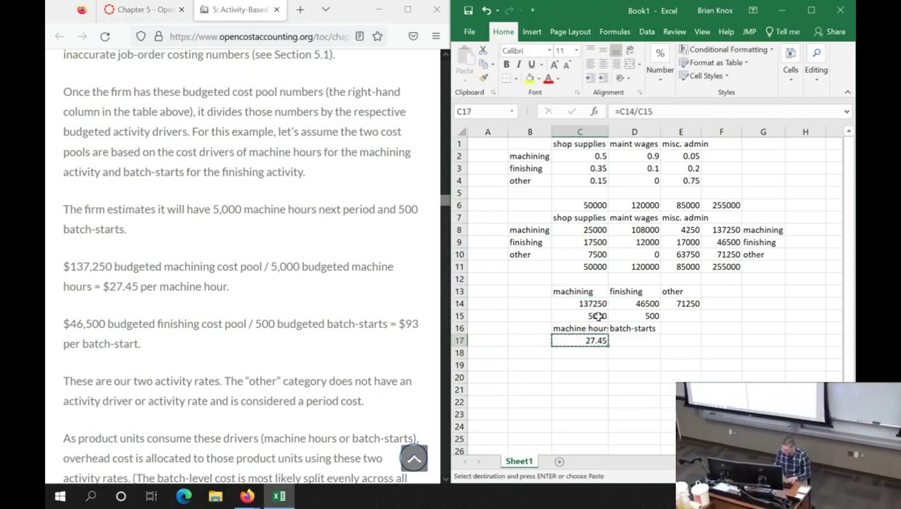
key(Right)
key(ctrl+v)
key(Escape)
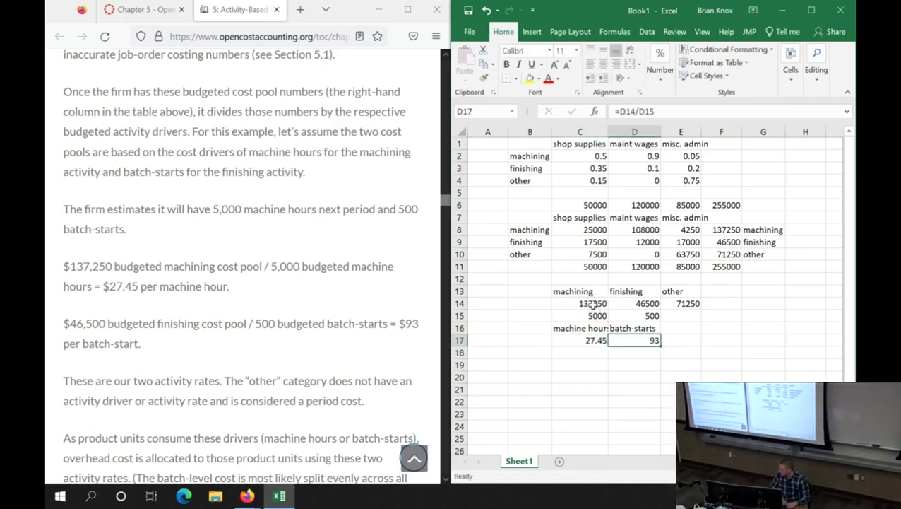
- Apply the Accounting number format to the pool amounts in C14:D14 and F8:F11
drag(592, 303, 621, 304)
drag(719, 231, 706, 274)
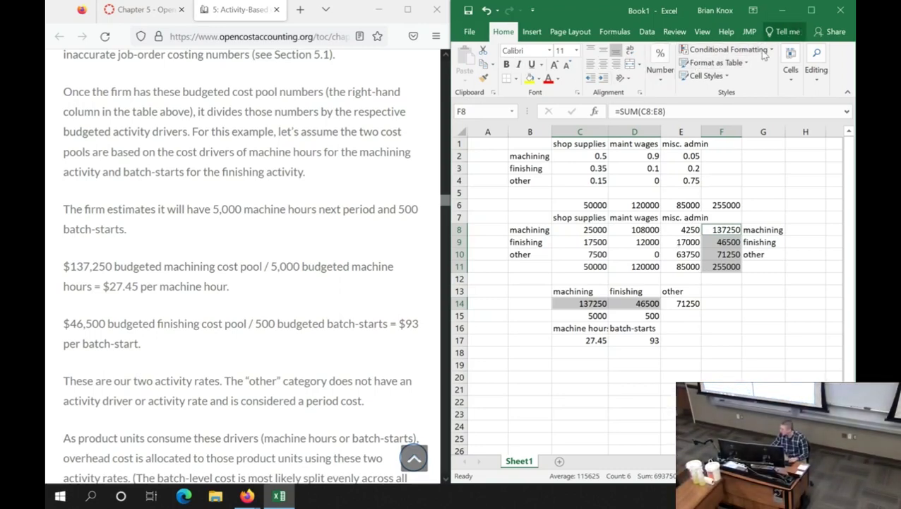
click(660, 69)
click(653, 128)
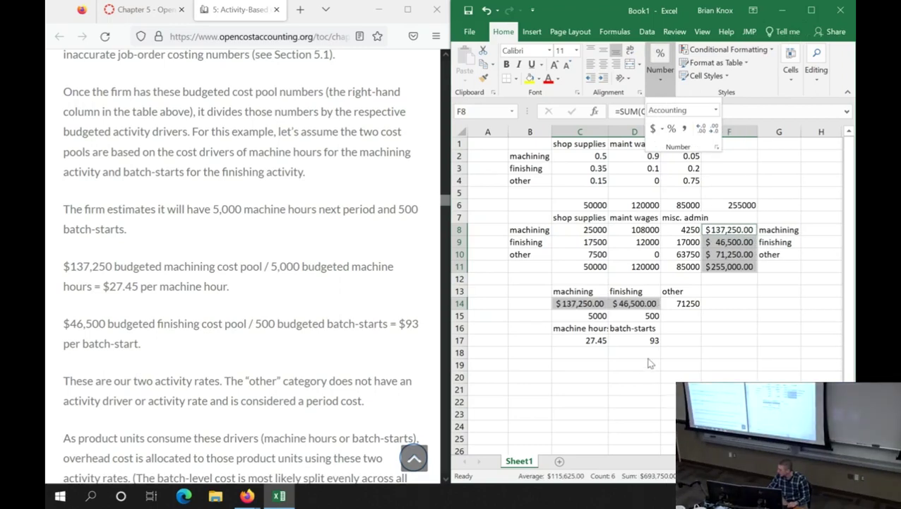
- Apply the Accounting number format to the two activity rates in C17:D17
drag(597, 341, 639, 340)
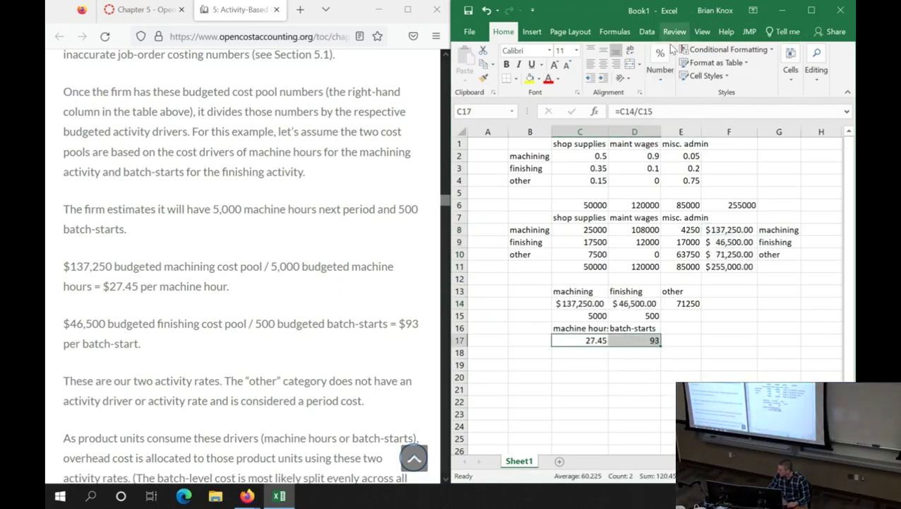
click(660, 69)
click(653, 128)
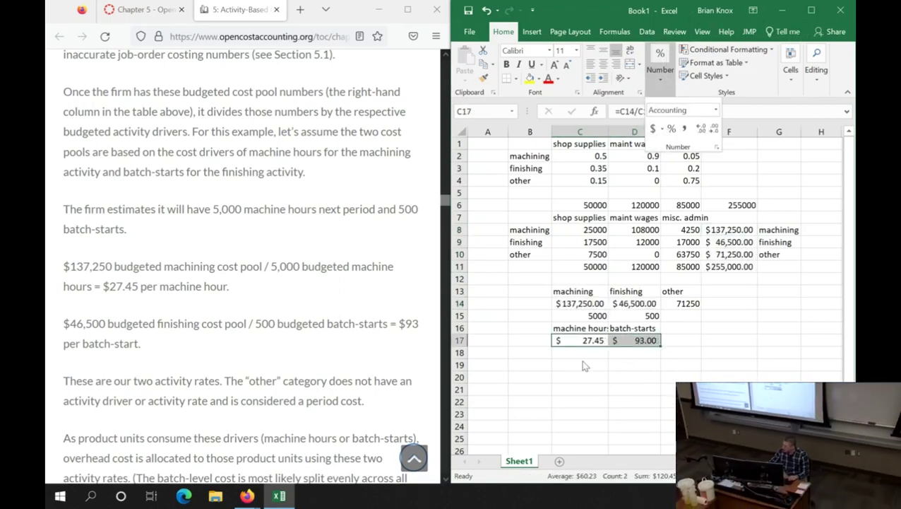
click(584, 360)
click(583, 358)
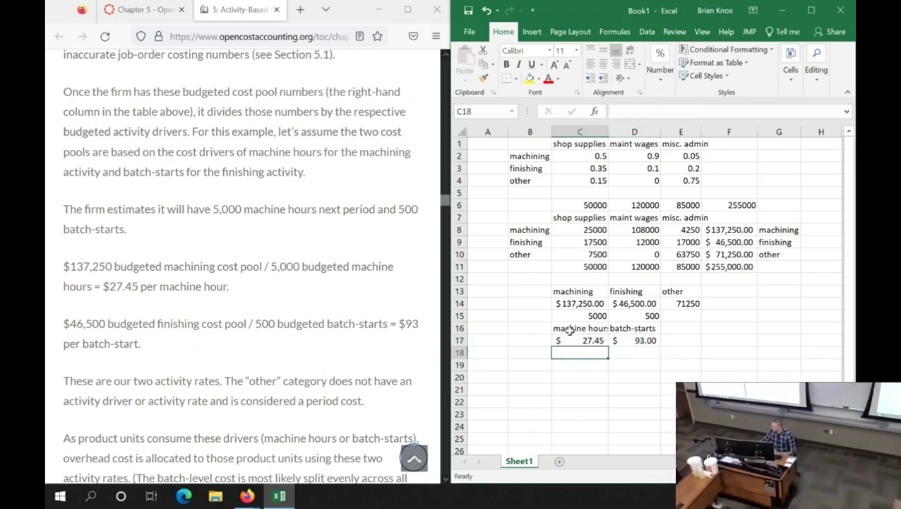
- Examine the machining and finishing activity rates in row 17 together with the driver and pool cells above them
click(597, 316)
click(587, 336)
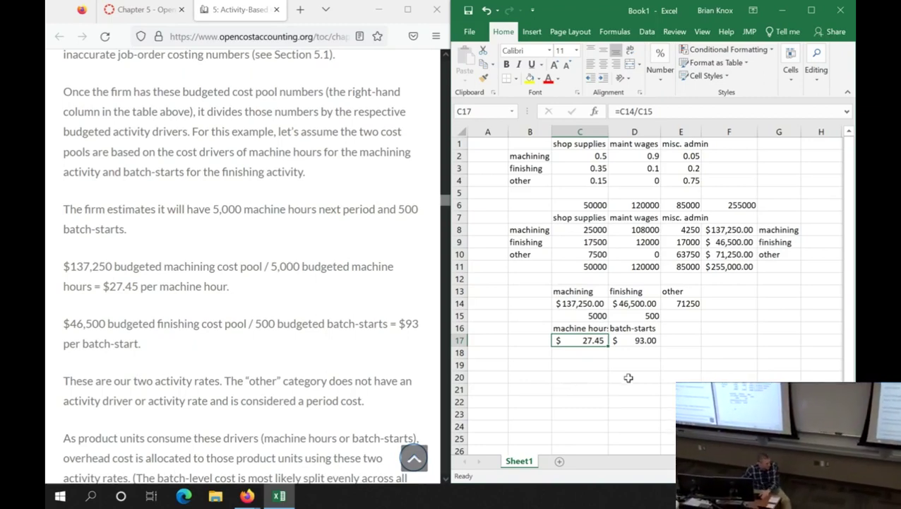
click(576, 293)
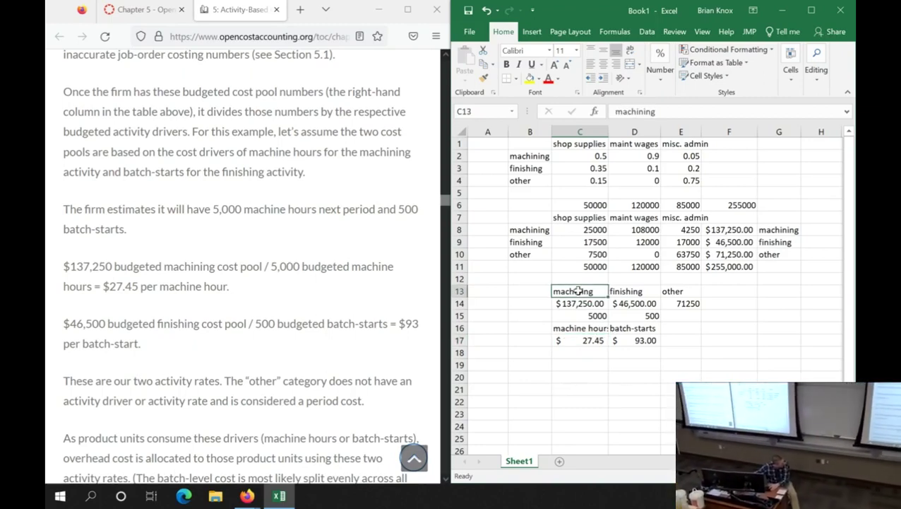
click(586, 351)
click(578, 341)
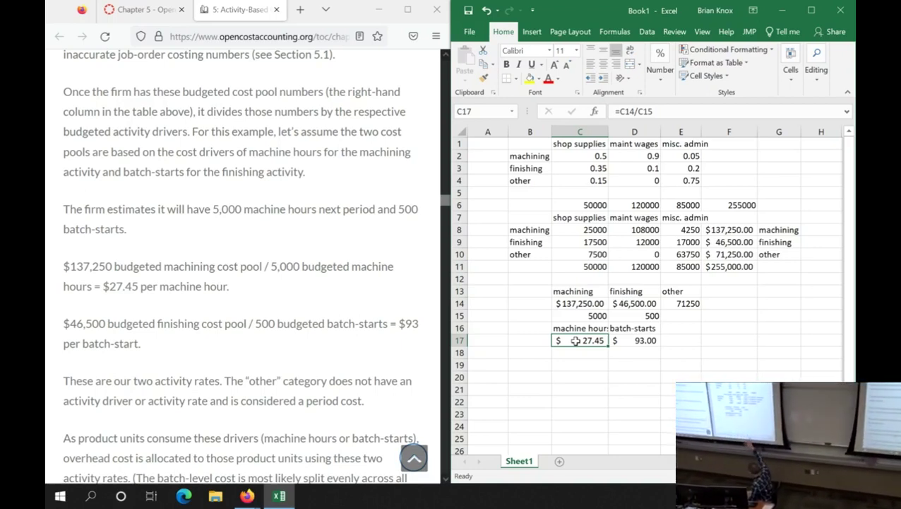
click(626, 340)
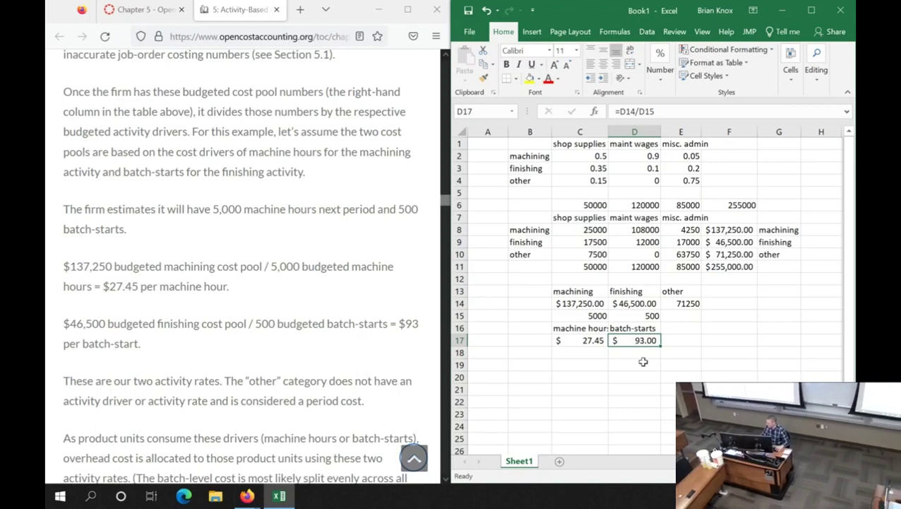
click(641, 353)
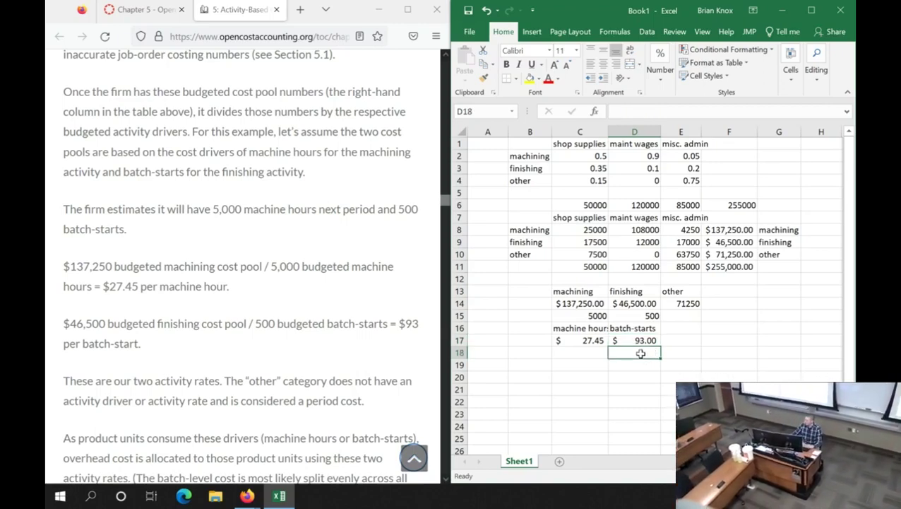
- Find the textbook's product unit OP57 example and enter the label "JOB OP57" in B19
click(332, 298)
scroll(299, 295, down, 4)
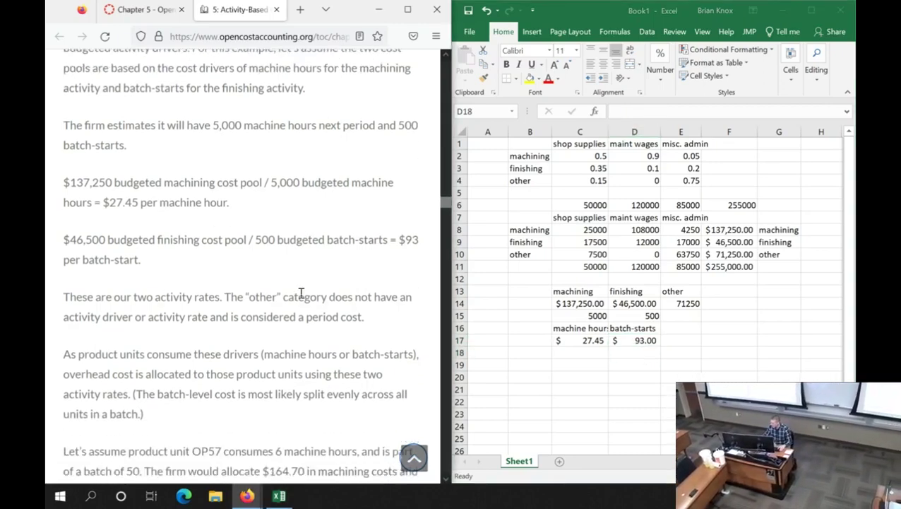
click(586, 340)
click(577, 364)
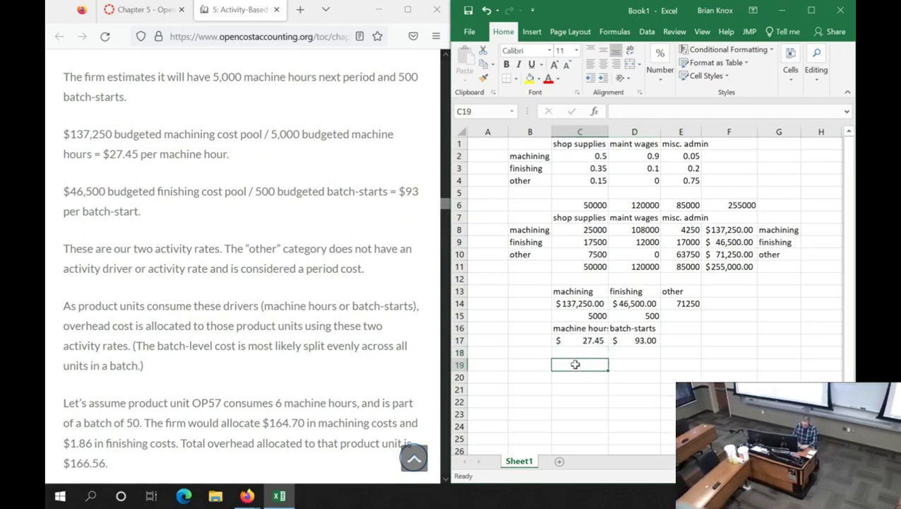
key(Left)
text(JOB)
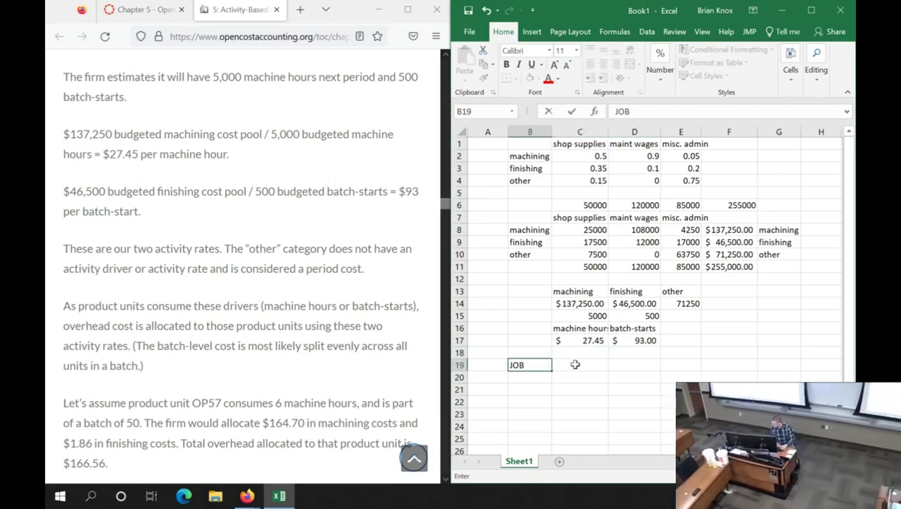
text( OP57)
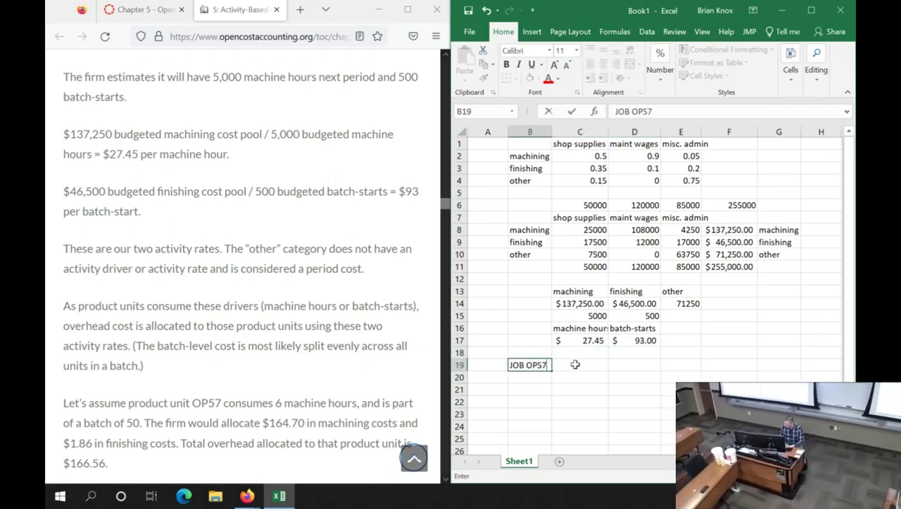
- Replace "JOB" with "Unit" in B19 so the label reads "Unit OP57"
key(F2)
key(Home)
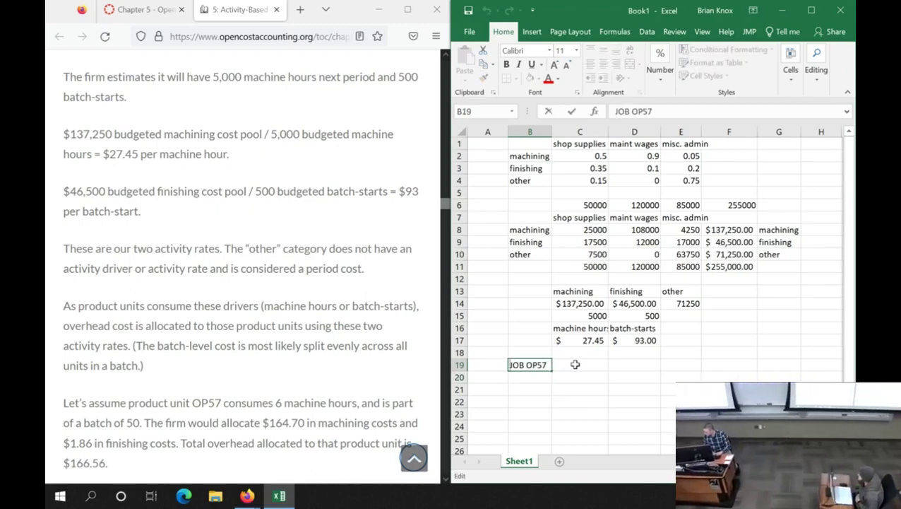
key(shift+Right)
key(shift+Right)
key(shift+Right)
text(Unit)
key(Tab)
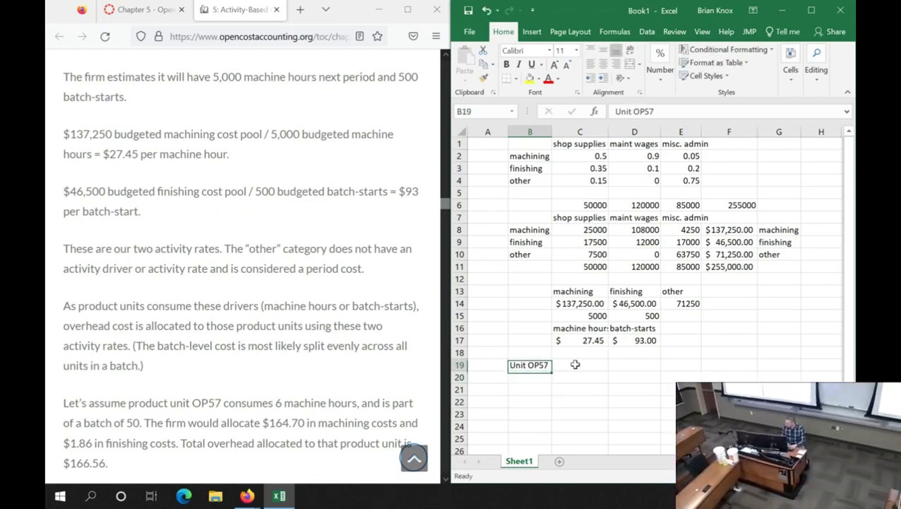
- Enter OP57's machine hours as 6 in C19 and its batch size as 50 in D19
text(6)
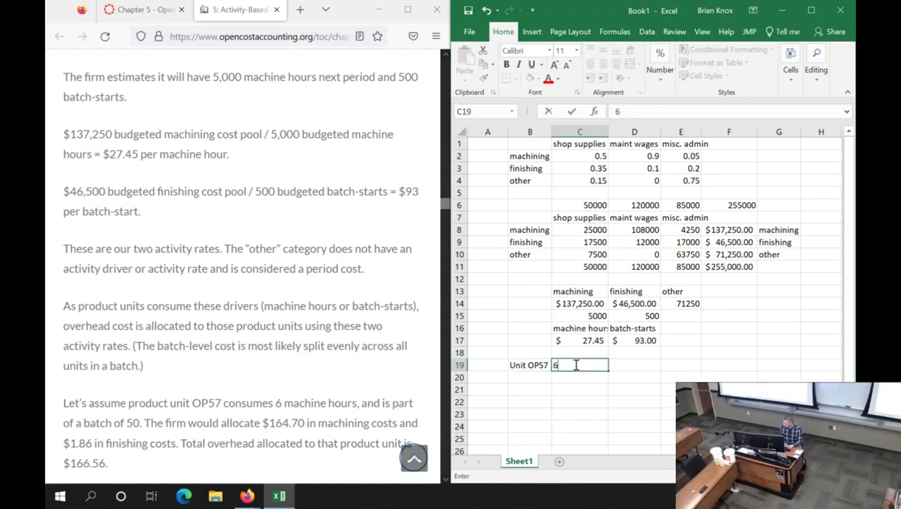
key(Tab)
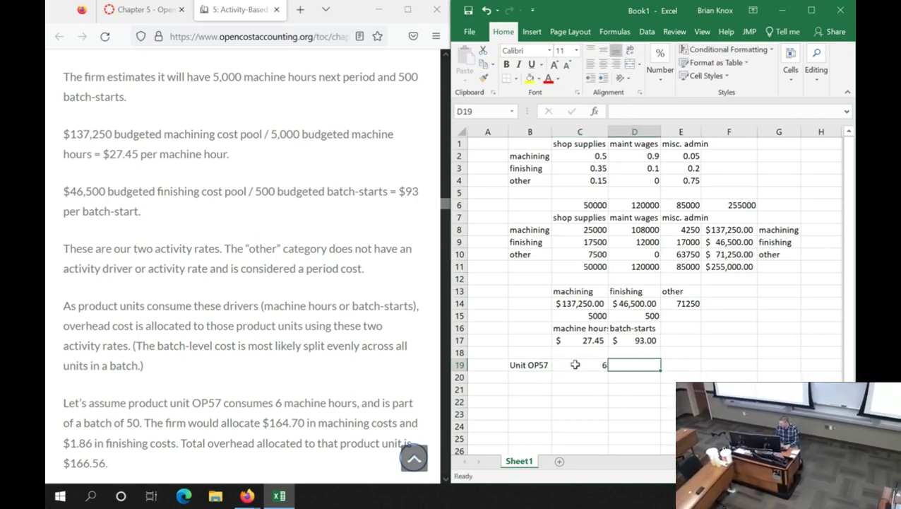
text(50)
key(Return)
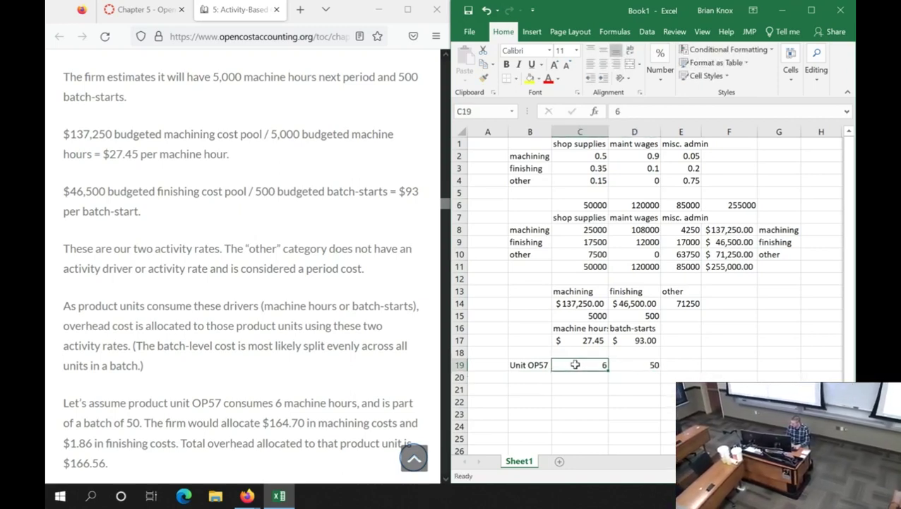
- Label the OP57 quantities "units in batch" in D20 and "mh consumed" in C20
text(units in ba)
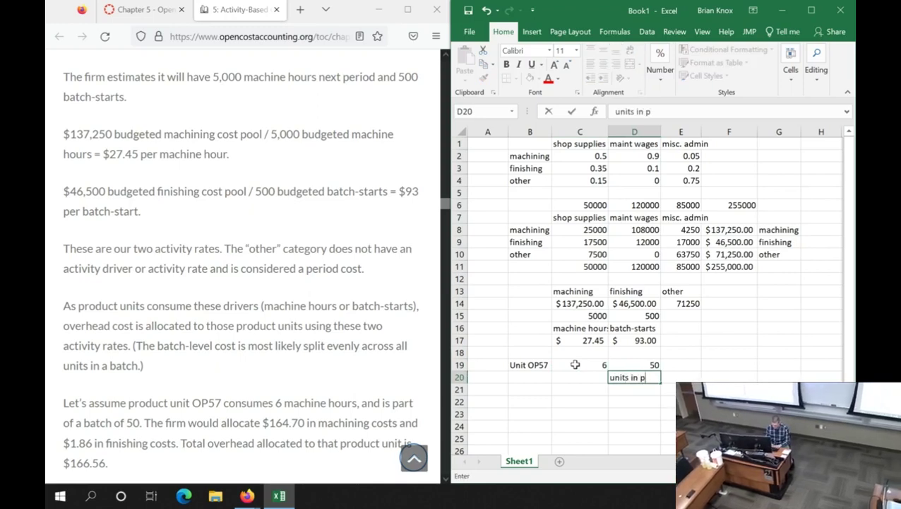
text(tch)
key(Left)
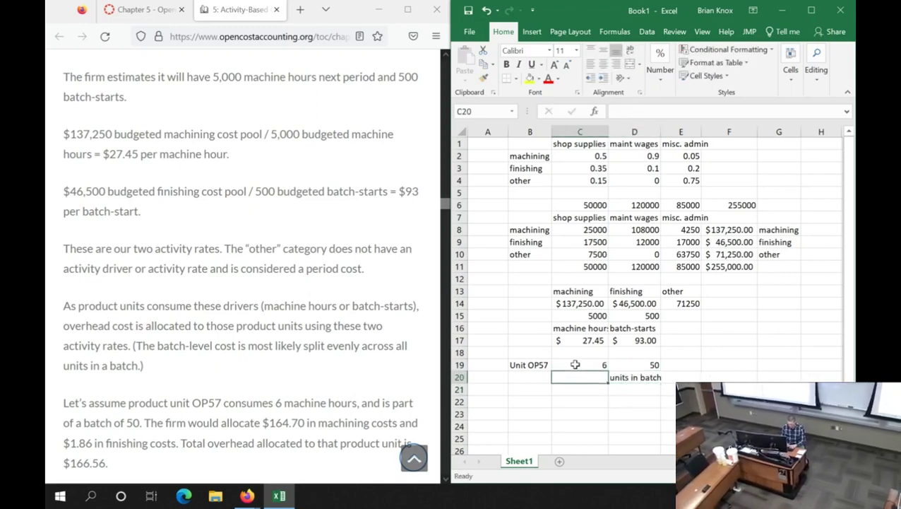
text(mh consumed)
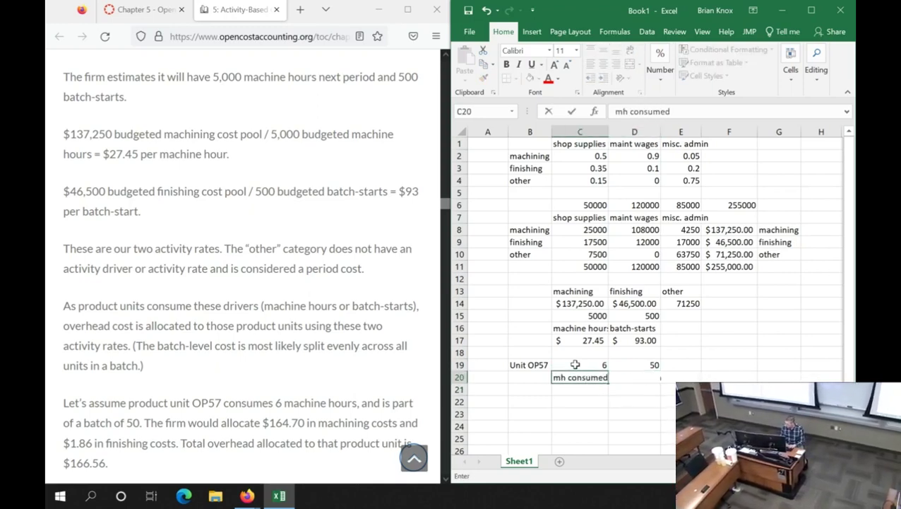
key(Return)
- Calculate OP57's allocated machining cost in C21 with the formula =C17*C19
text(=)
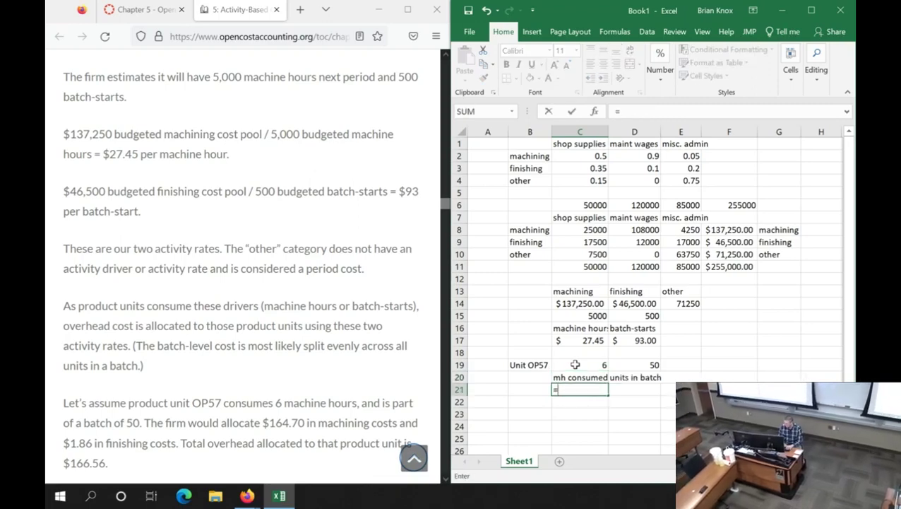
key(Up)
key(Up)
key(Up)
key(Up)
text(*)
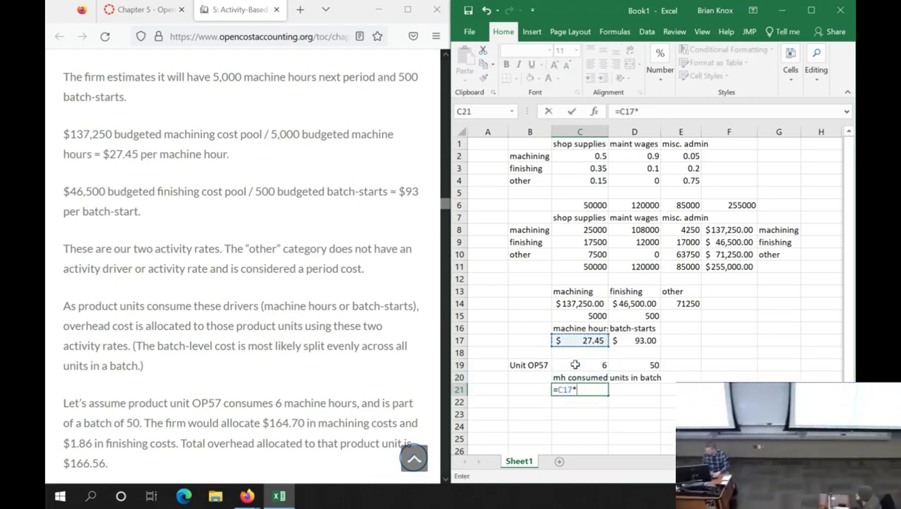
key(Up)
key(Up)
key(Return)
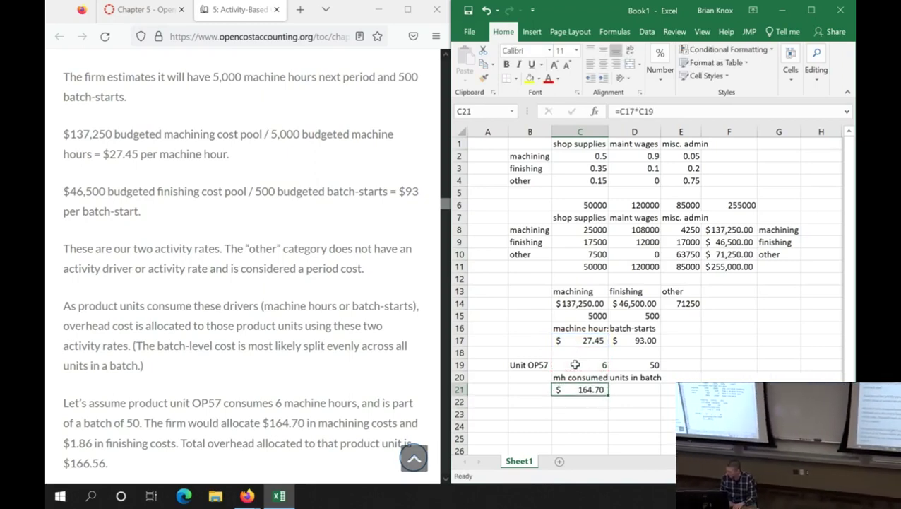
- Calculate OP57's allocated finishing cost in D21 with the formula =D17/D19
key(Right)
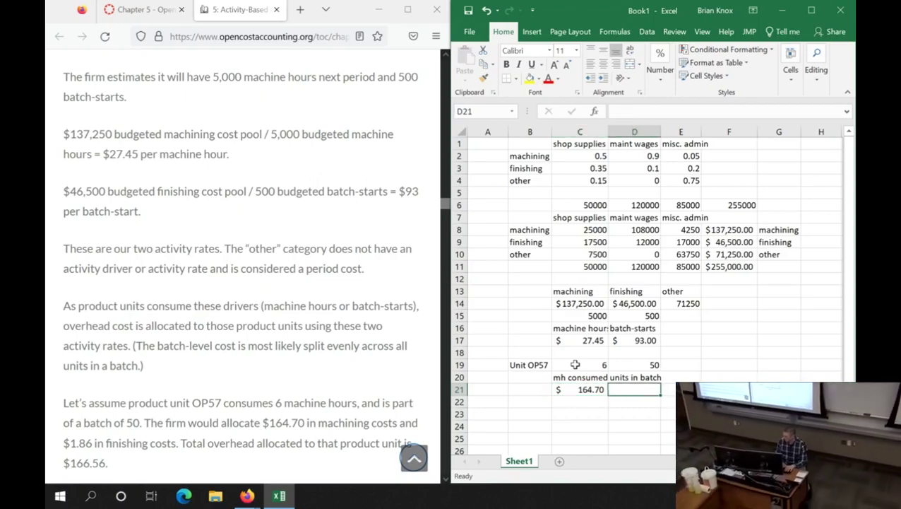
text(=)
key(Up)
key(Up)
key(Up)
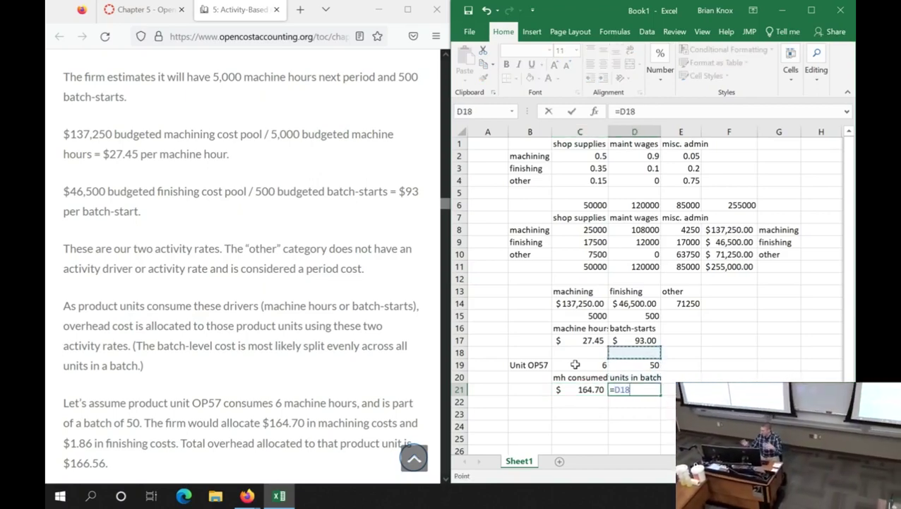
key(Up)
text(/)
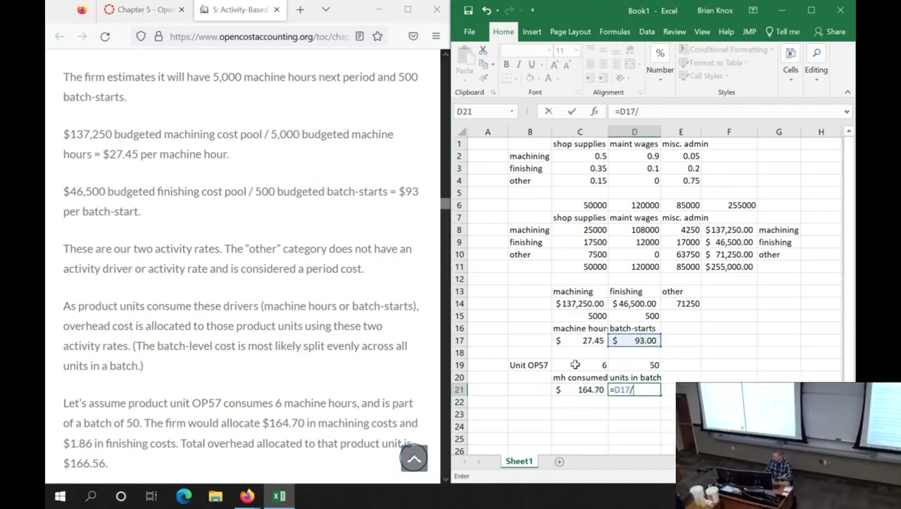
key(Up)
key(Up)
key(ctrl+Return)
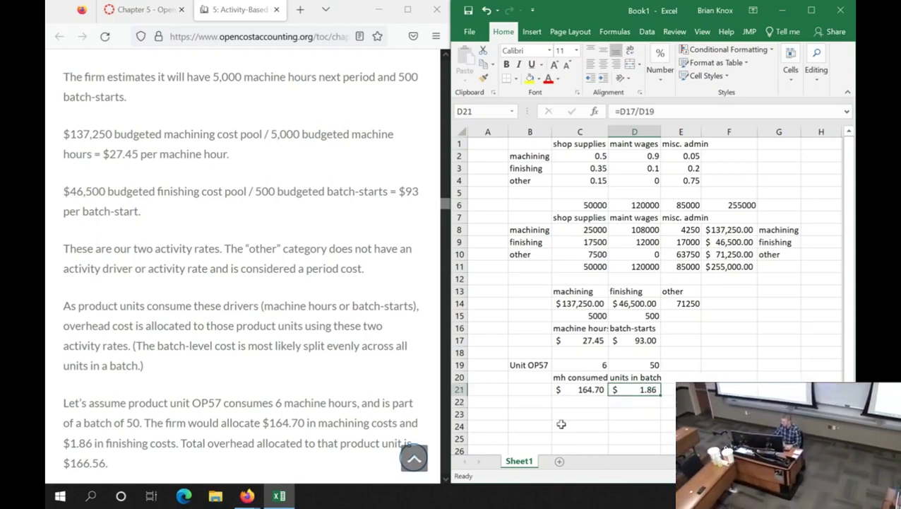
- Total the overhead allocated to OP57 in E21 with =SUM(C21:D21)
scroll(628, 396, down, 1)
key(Right)
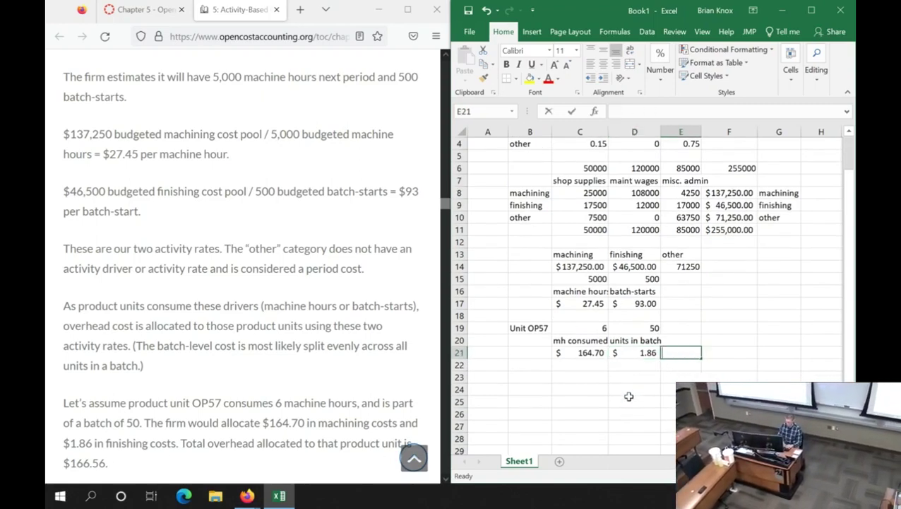
text(=sum)
key(Tab)
key(Left)
key(shift+Left)
key(Return)
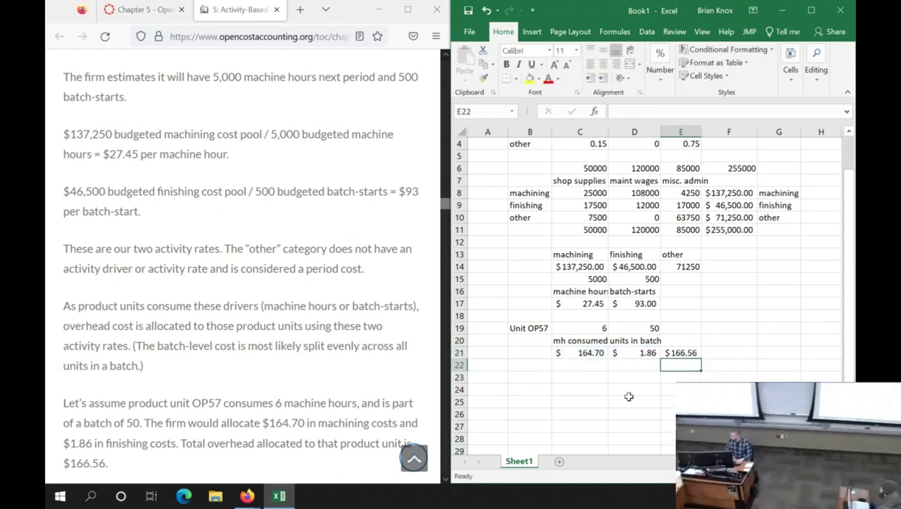
click(675, 353)
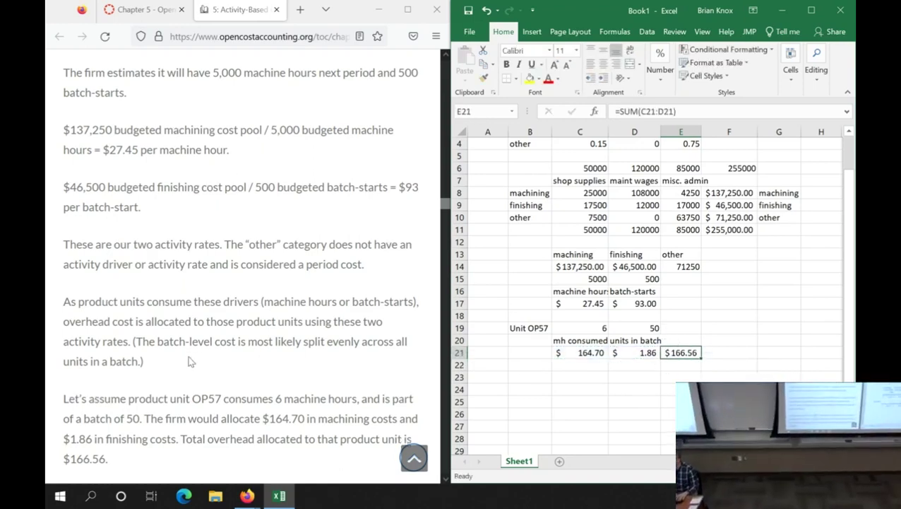
scroll(190, 361, down, 3)
scroll(191, 351, down, 3)
scroll(202, 347, up, 2)
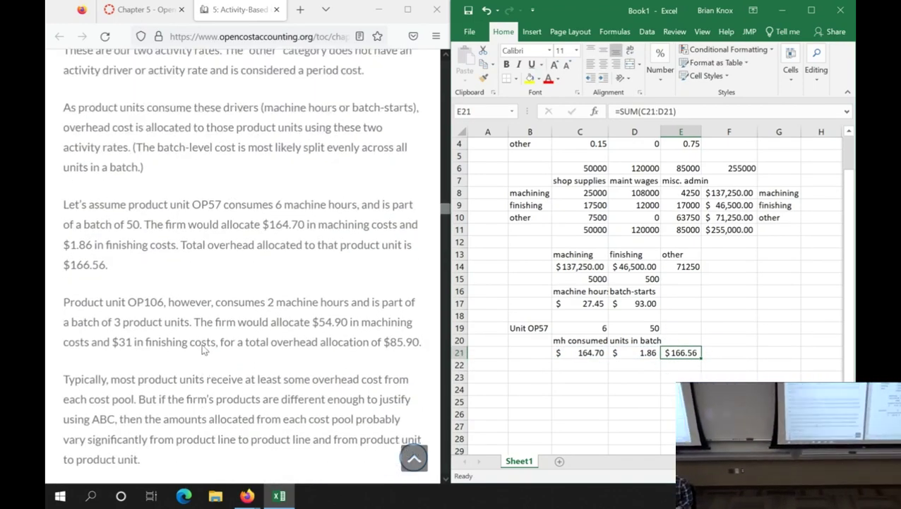
scroll(240, 372, down, 3)
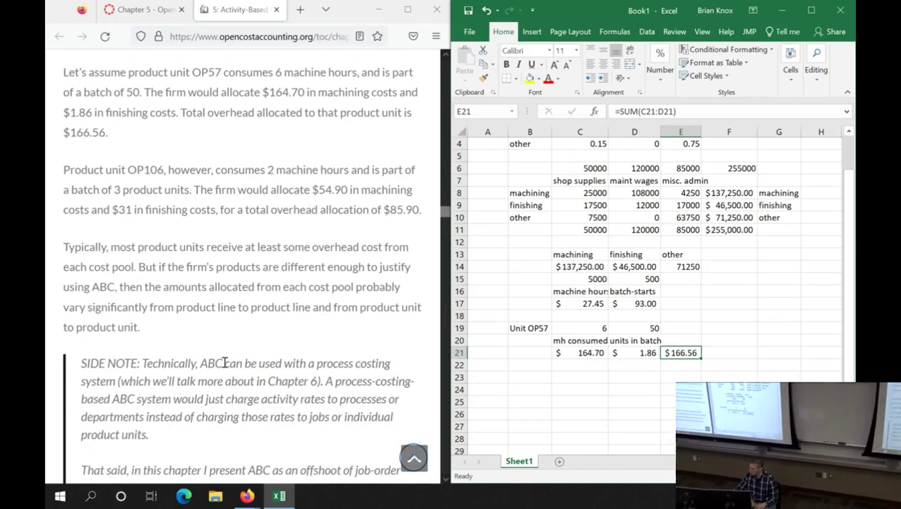
scroll(225, 364, down, 3)
scroll(228, 369, up, 6)
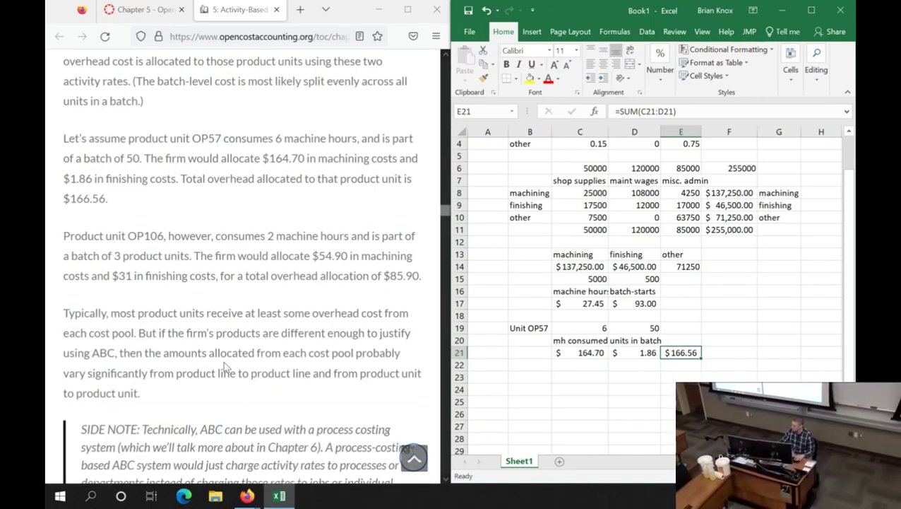
- Highlight OP57's total allocated overhead in E21 with yellow fill
click(576, 363)
key(Left)
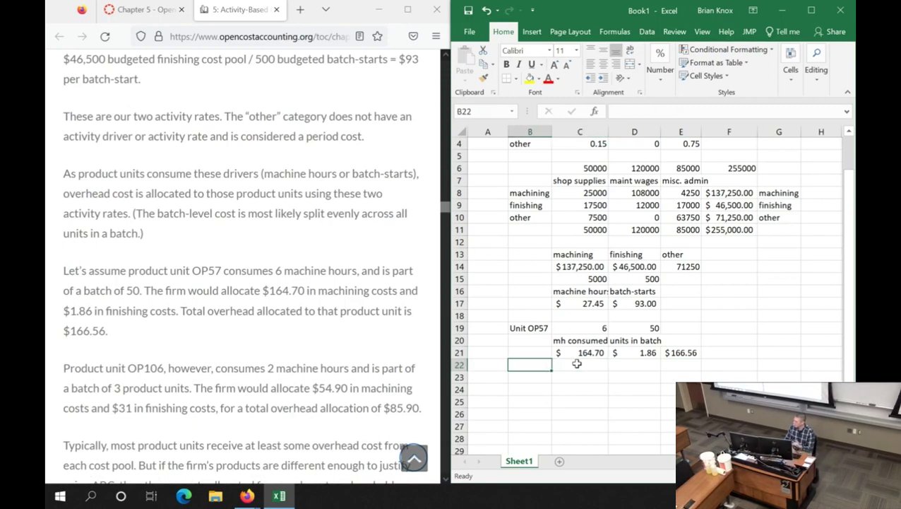
key(Up)
key(Right)
key(Right)
key(Right)
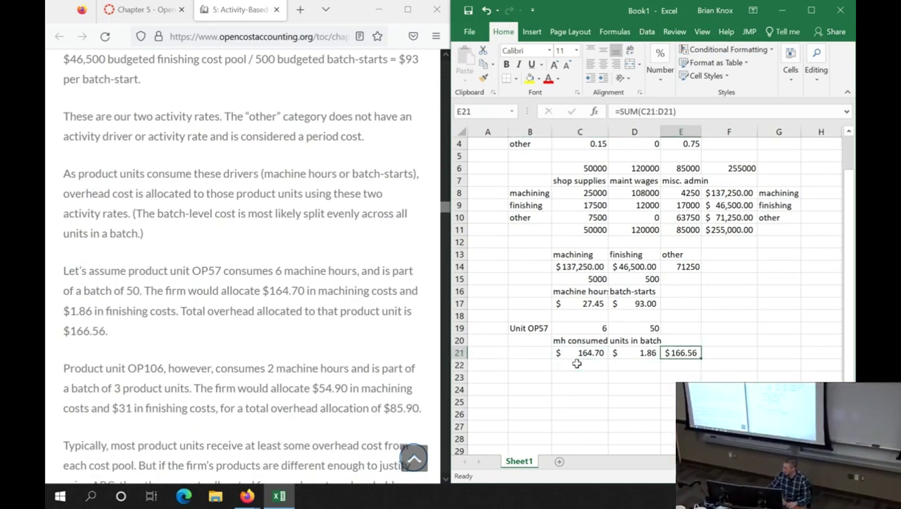
click(529, 77)
- Enter the heading "Unit OP57 (JO-Costing)" in B23 for the job-order costing comparison
click(541, 376)
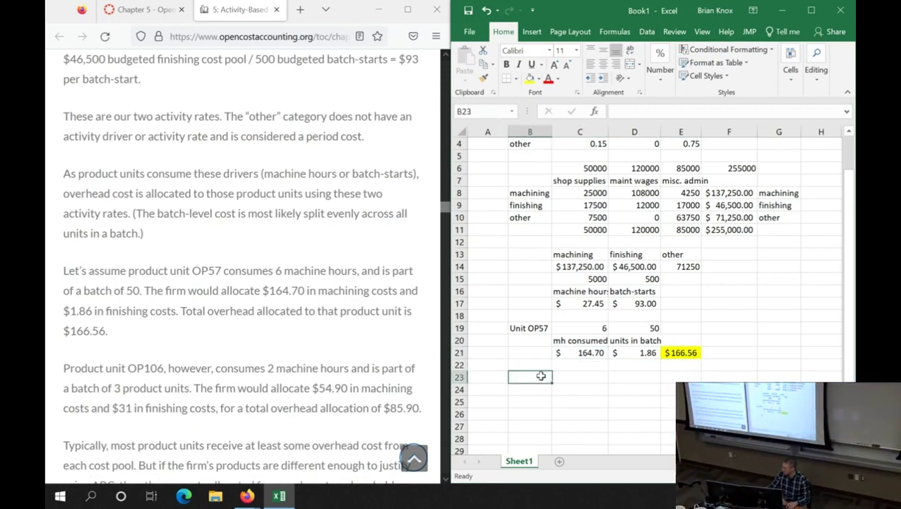
text(Unit OP57)
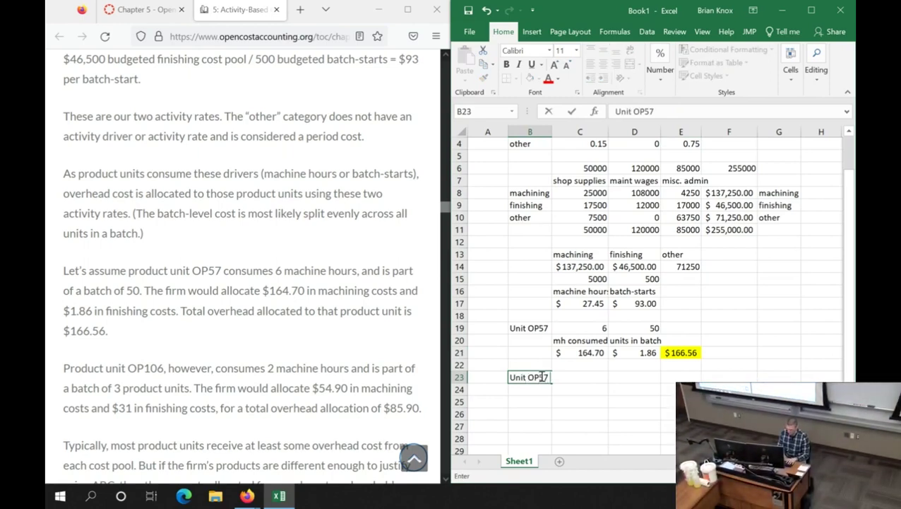
text( (JO-Costing)
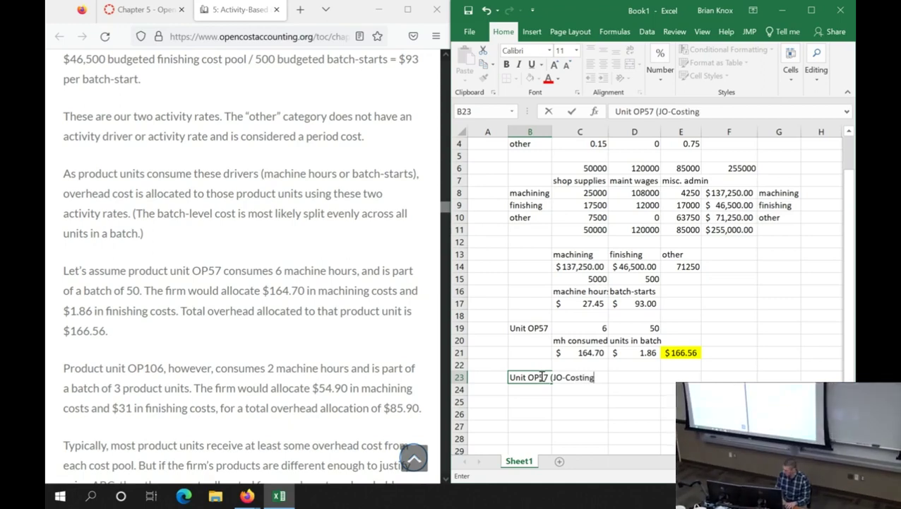
key(Return)
key(Up)
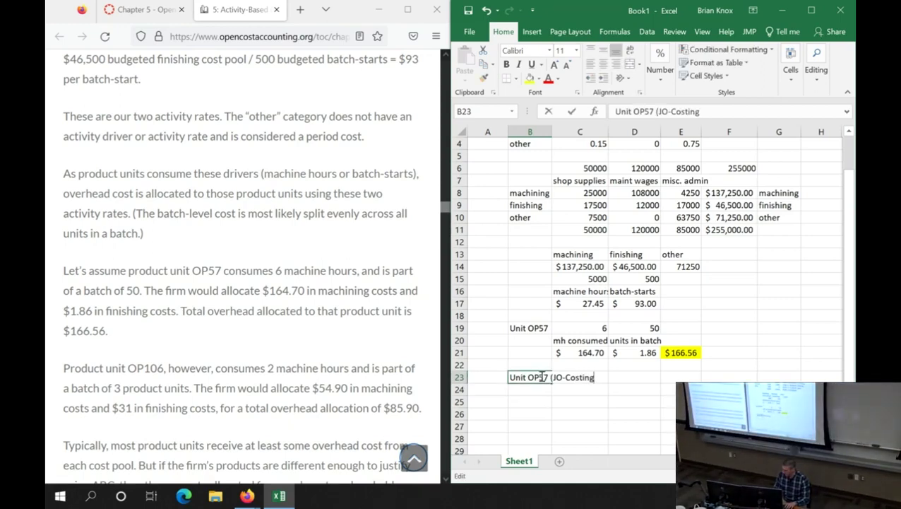
key(F2)
text())
key(Return)
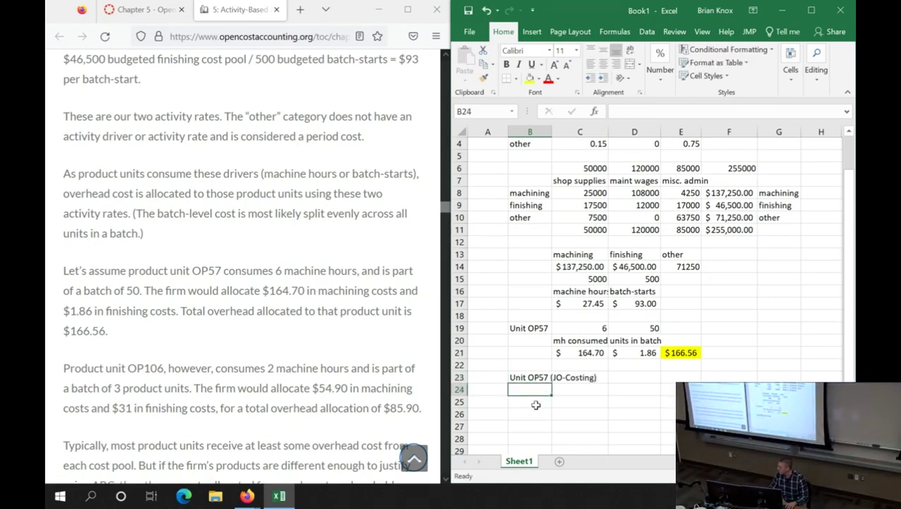
- Total the overhead costs in C24 with =SUM(C6:E6) and label it "total OH" in D24
key(Right)
key(Left)
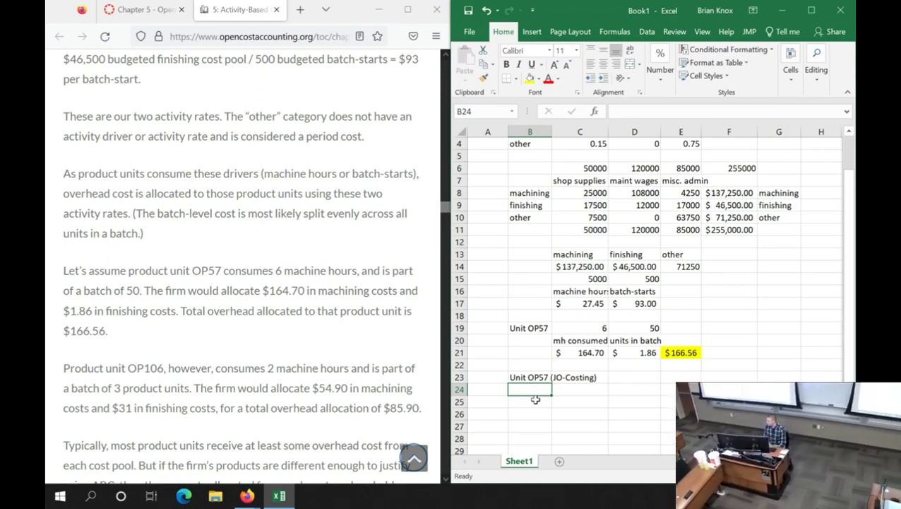
key(Right)
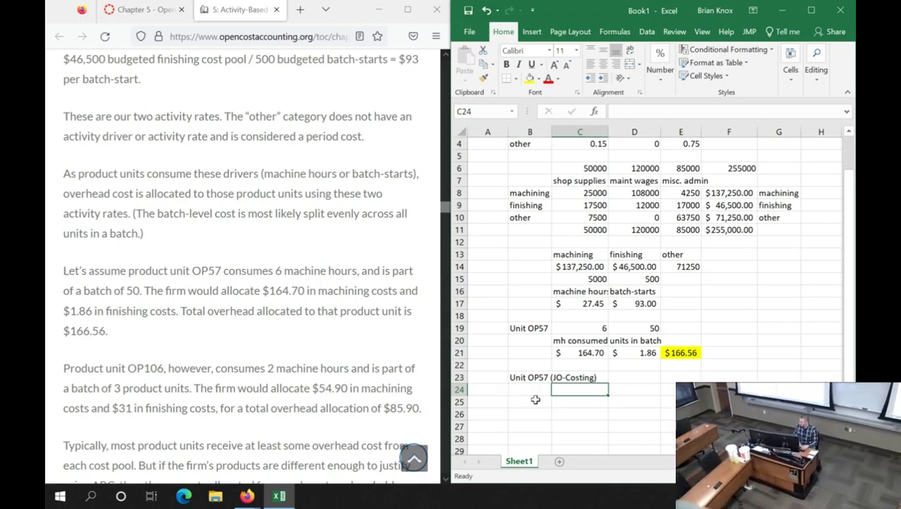
text(=sum)
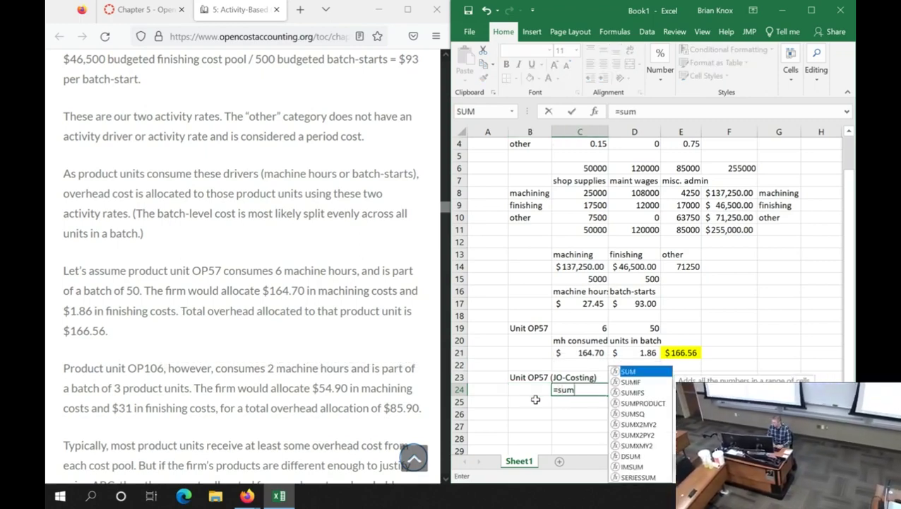
key(Tab)
scroll(592, 245, up, 1)
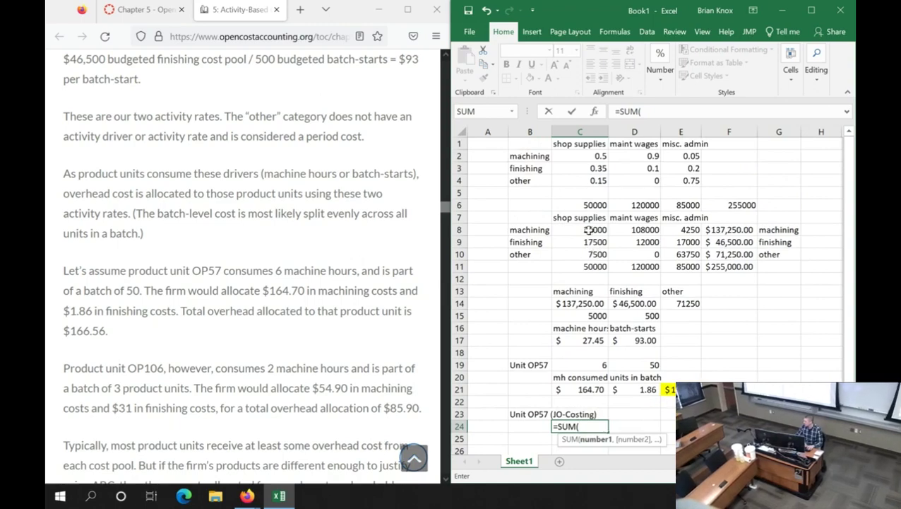
drag(583, 206, 667, 201)
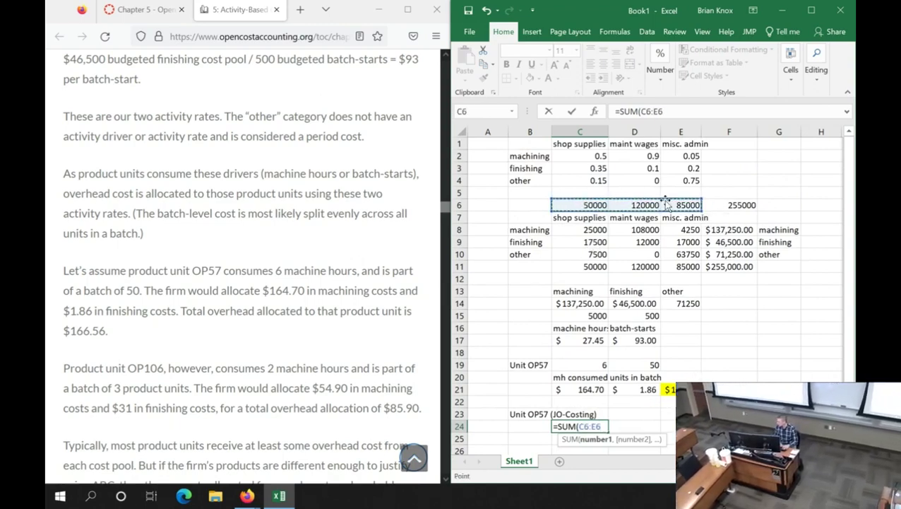
text())
key(Return)
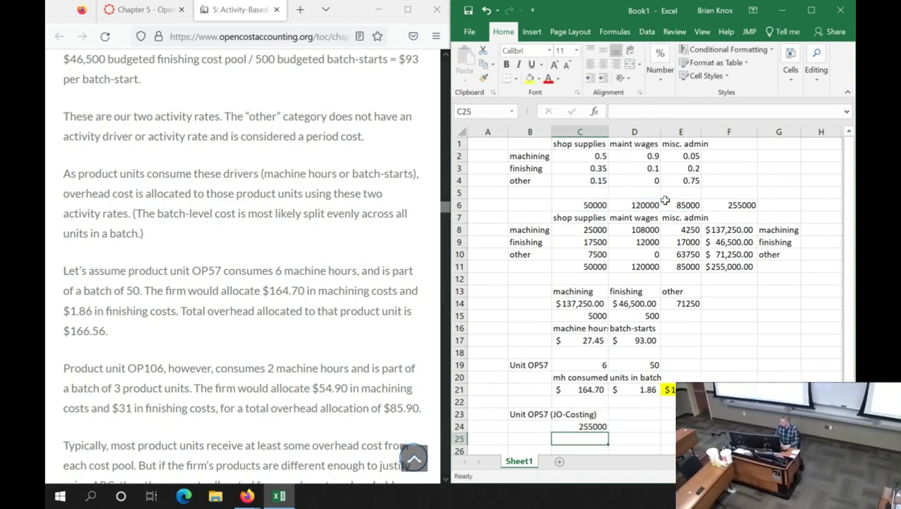
key(Up)
key(Right)
text(total OH)
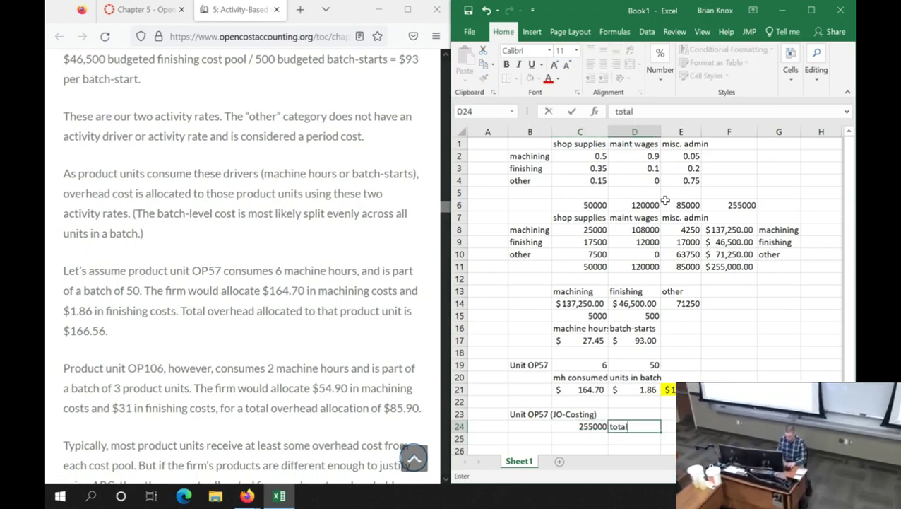
key(Return)
- Link C25 to the budgeted machine hours with the formula =C15
key(Left)
text(=)
key(Up)
key(Up)
key(Up)
key(Up)
key(Up)
key(Up)
key(Up)
key(Up)
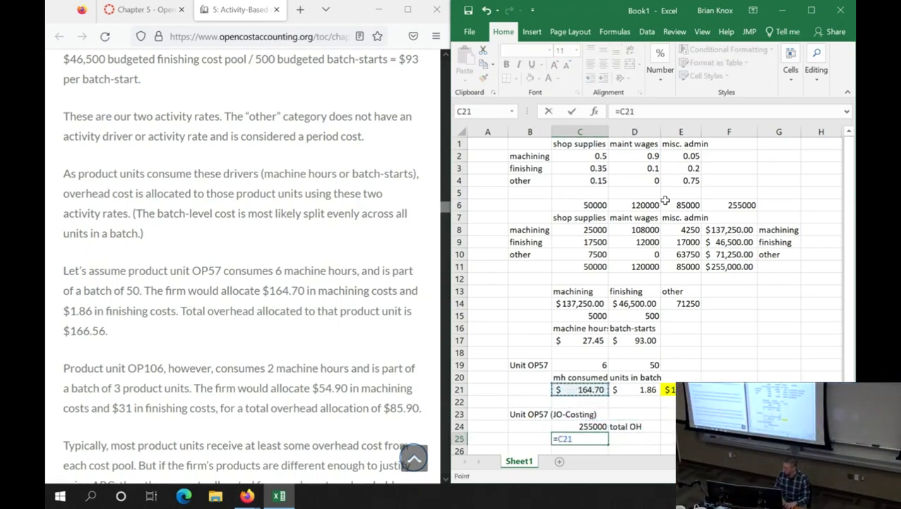
key(Up)
key(Up)
key(Return)
- Label the machine hours in C25 as "MH" in D25
key(Up)
key(Right)
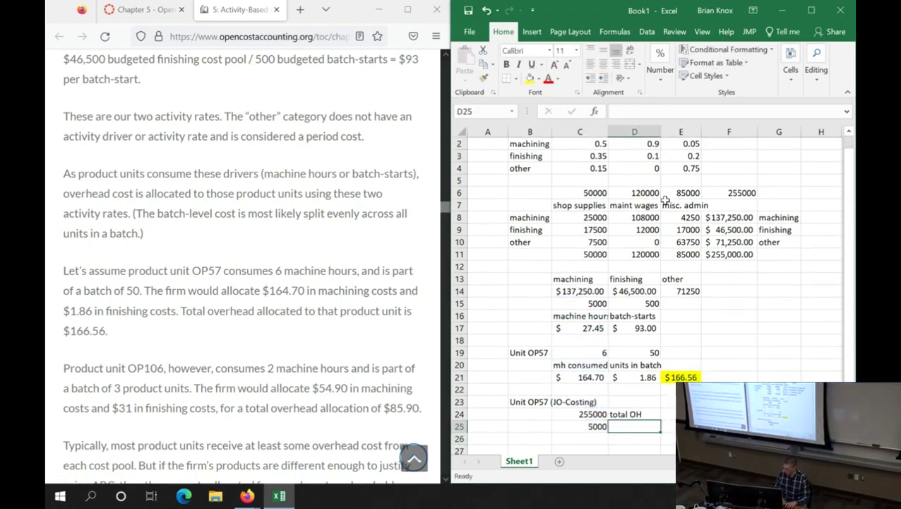
text(ma)
key(BackSpace)
key(BackSpace)
text(m)
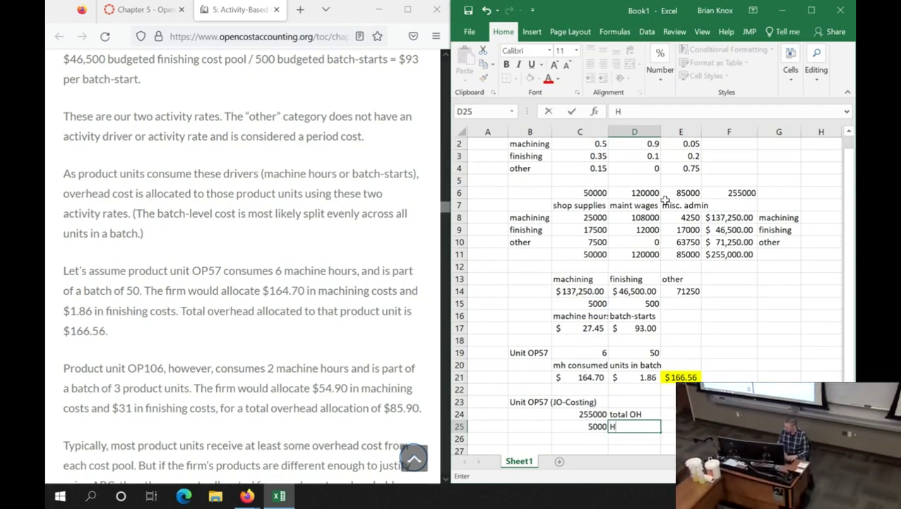
key(BackSpace)
text(MH)
key(Return)
- Calculate the predetermined overhead rate in C26 with =C24/C25 and label it "PDOH" in D26
key(Left)
text(=)
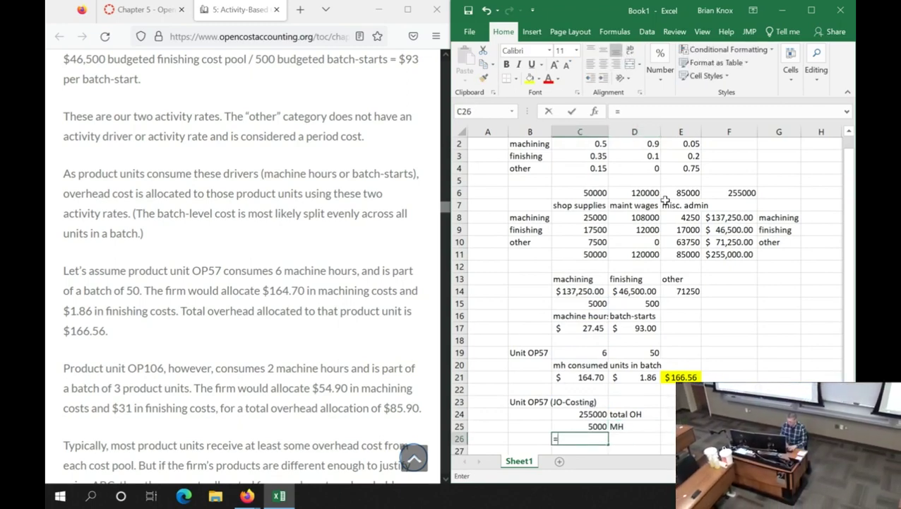
key(Up)
key(Up)
text(/)
key(Up)
key(Return)
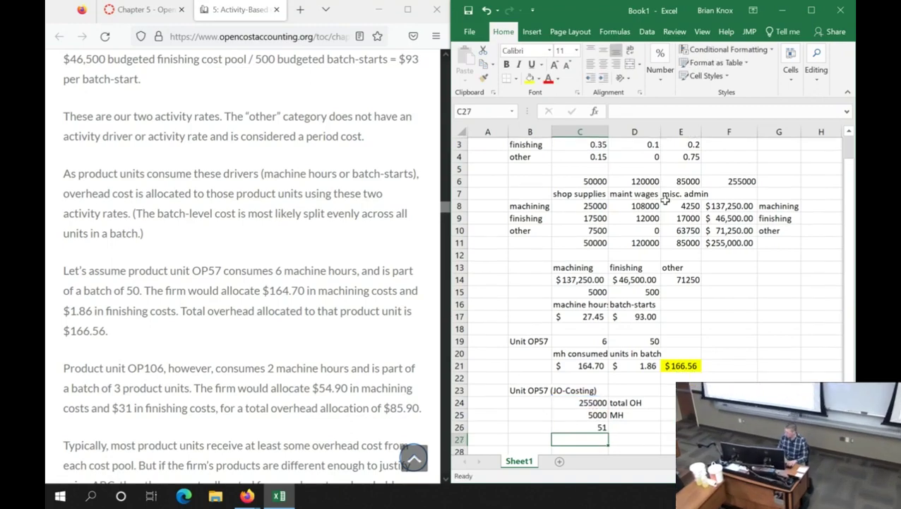
key(Up)
key(Right)
text(PDOH)
key(Return)
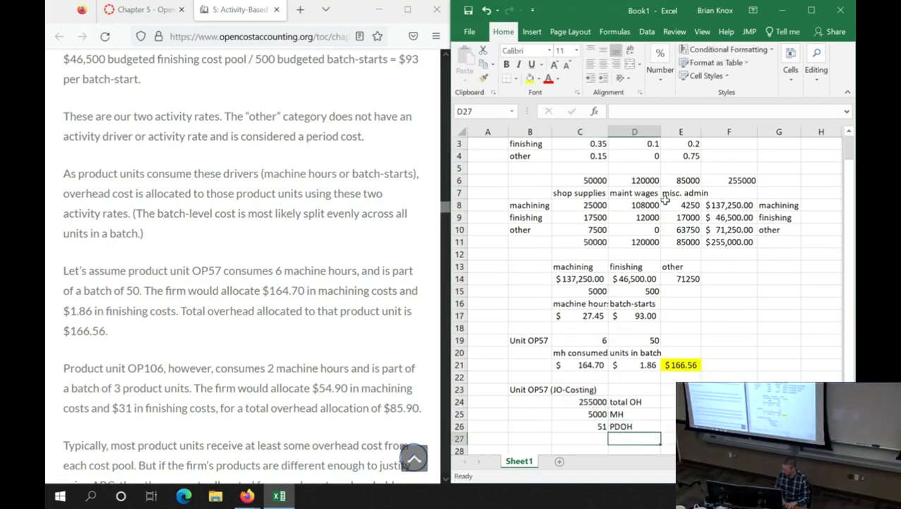
- Enter OP57's machine hours in C28 as the fixed value 6
key(Left)
key(Up)
key(Down)
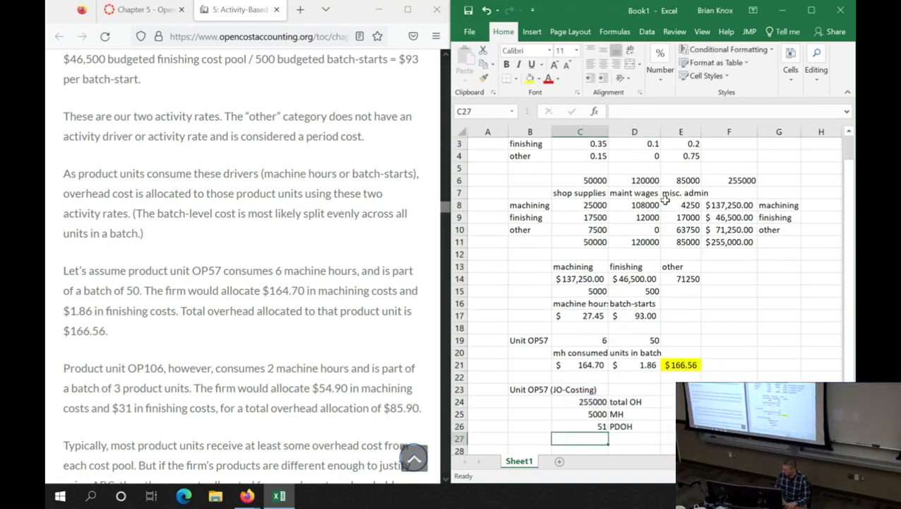
key(Down)
text(6)
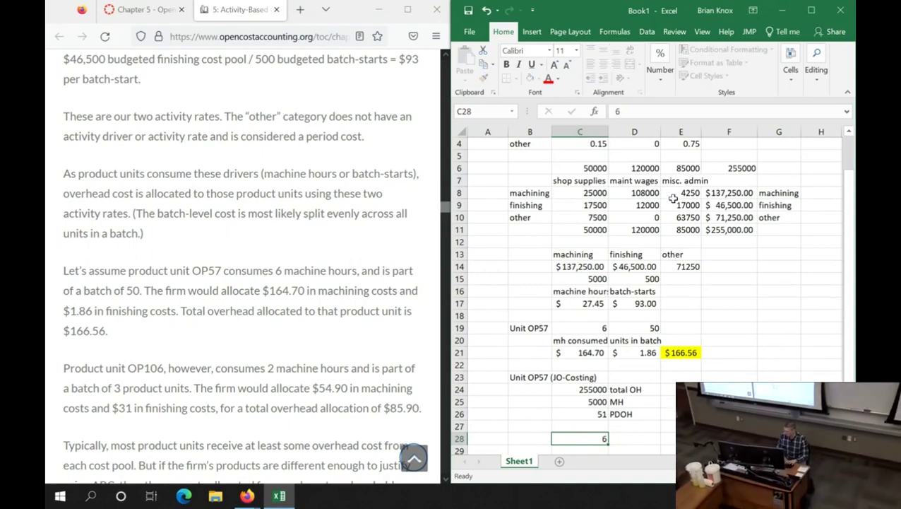
key(Return)
key(Up)
key(Up)
text(=)
key(Down)
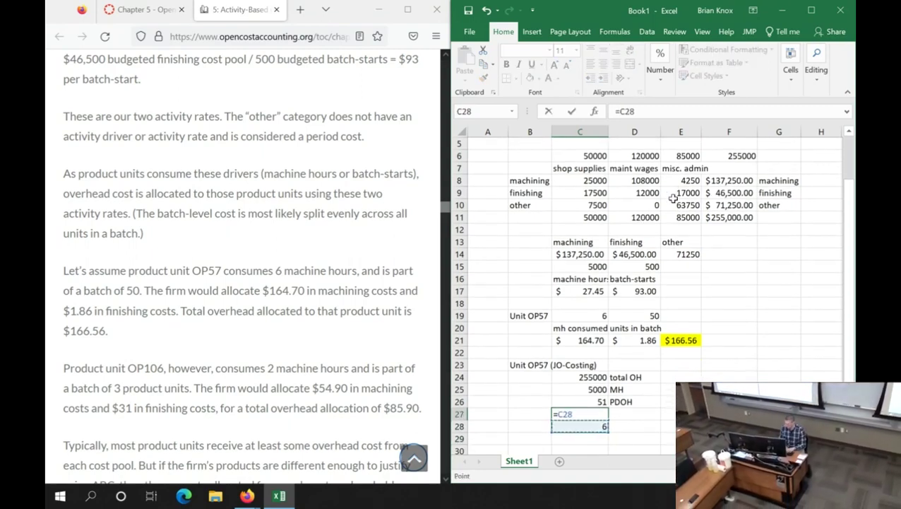
key(Escape)
- Link C28 to OP57's consumed machine hours with the formula =C19
key(Down)
text(=)
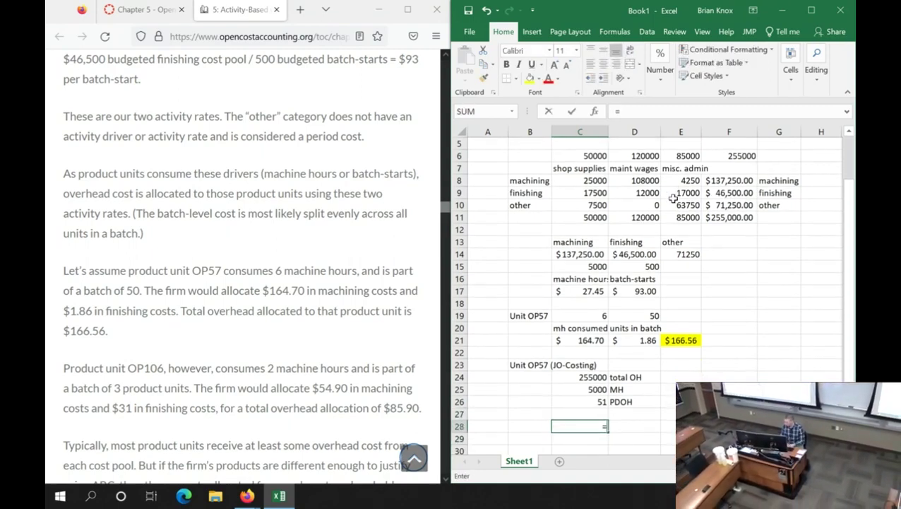
key(Up)
key(Up)
key(Up)
key(Up)
key(Up)
key(Up)
key(Up)
key(Up)
key(Up)
key(Return)
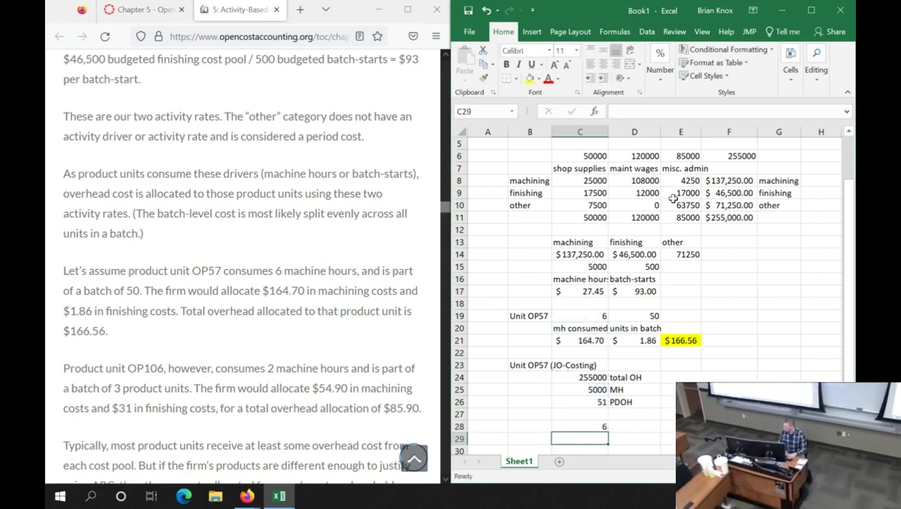
- Calculate OP57's job-order overhead allocation in C29 with the formula =C26*C28
text(=)
key(Up)
key(Up)
key(Up)
text(*)
key(Up)
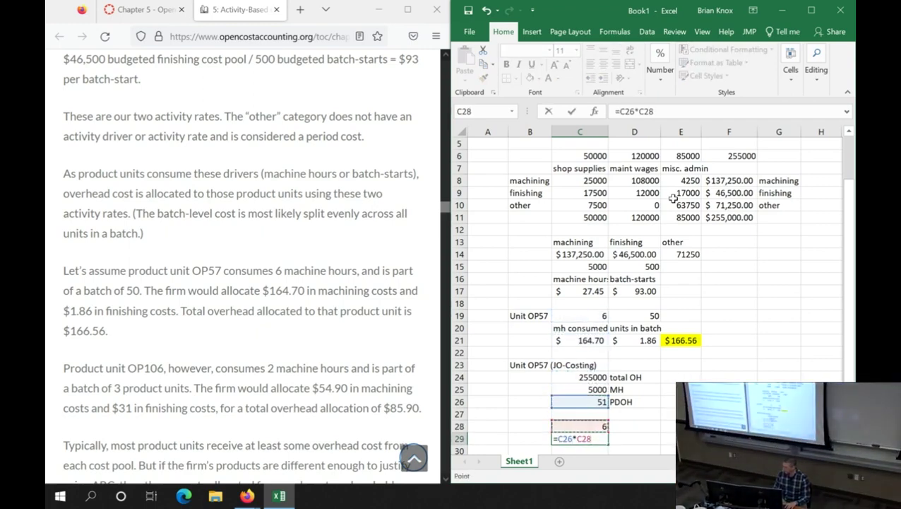
key(Return)
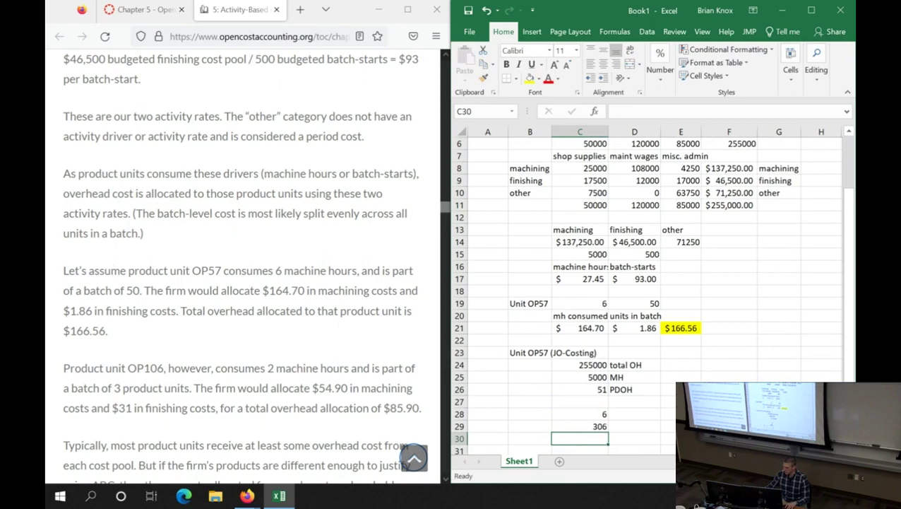
- Highlight the job-order overhead allocation in C29 with yellow fill
click(597, 425)
click(588, 414)
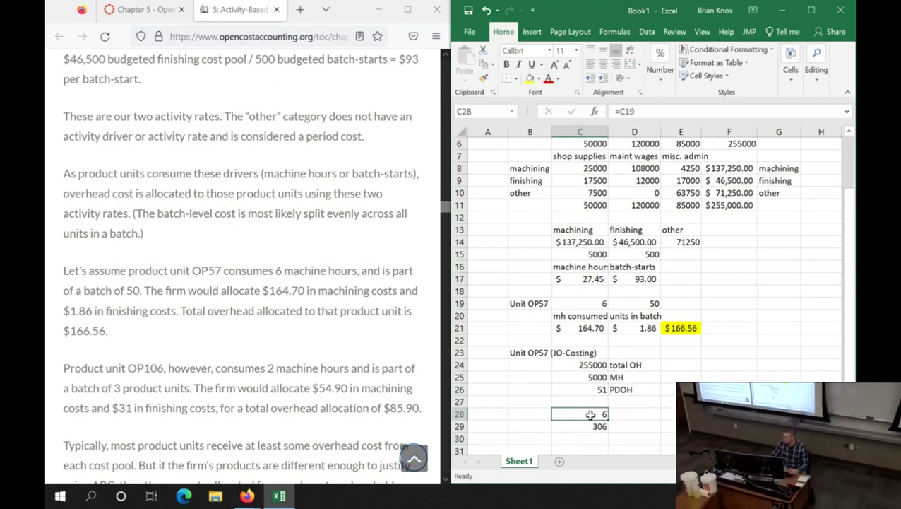
click(590, 424)
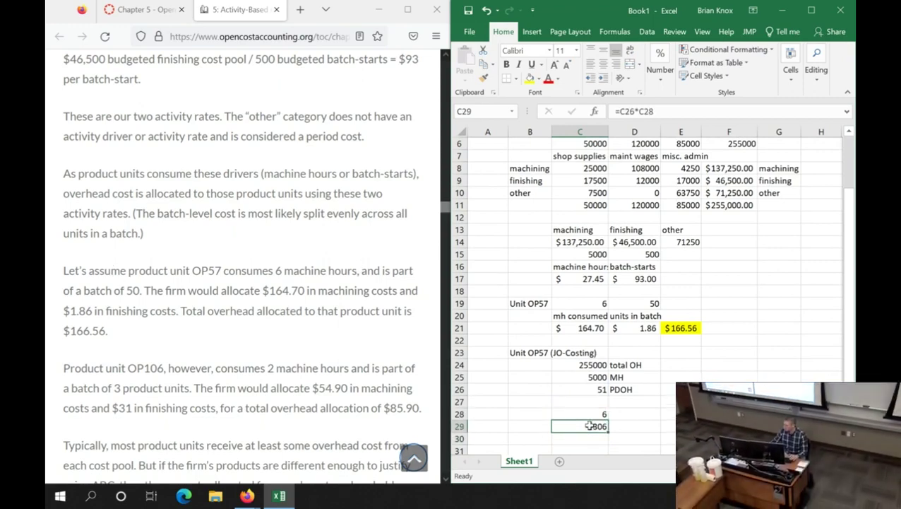
click(530, 78)
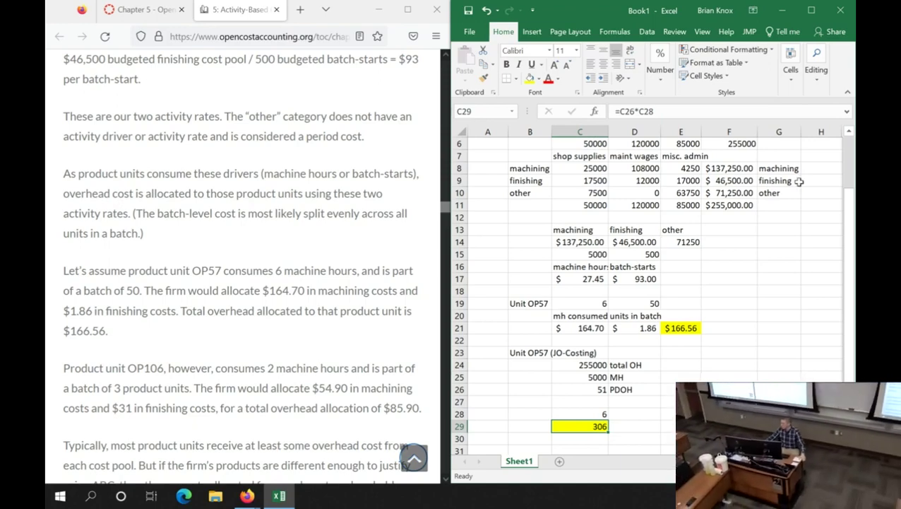
- Change the total overhead formula in C24 to =SUM(C6:D6), leaving out the misc. admin cost
click(588, 395)
click(591, 364)
double_click(592, 364)
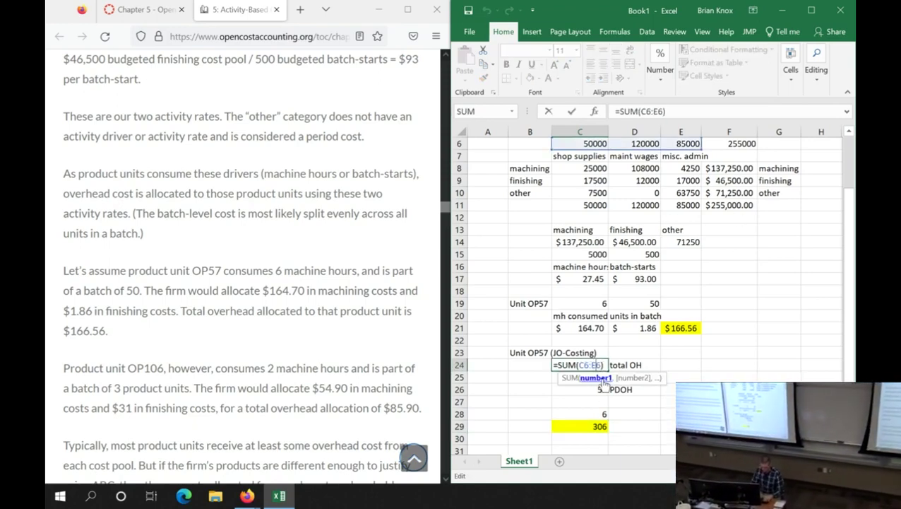
key(BackSpace)
text(D)
key(Return)
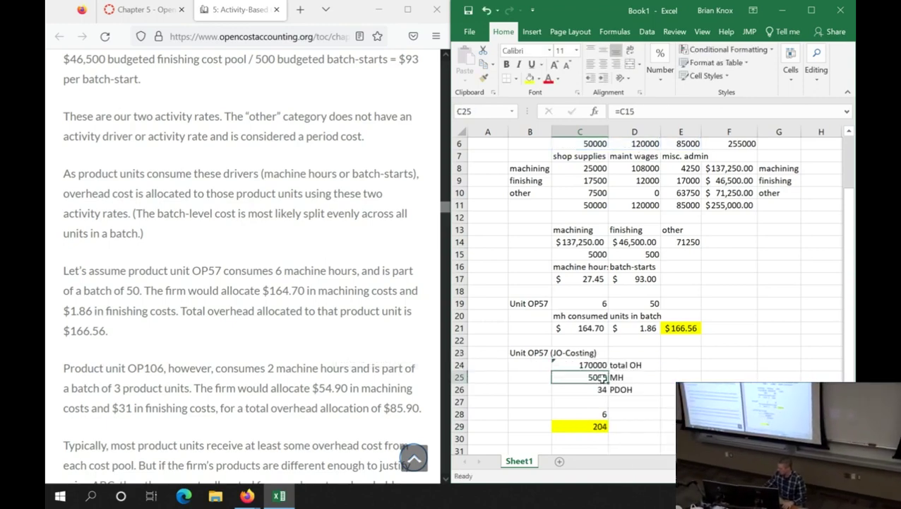
- Review OP57's job-order overhead allocation in C29 against the textbook's OP57 and OP106 allocation example
click(631, 436)
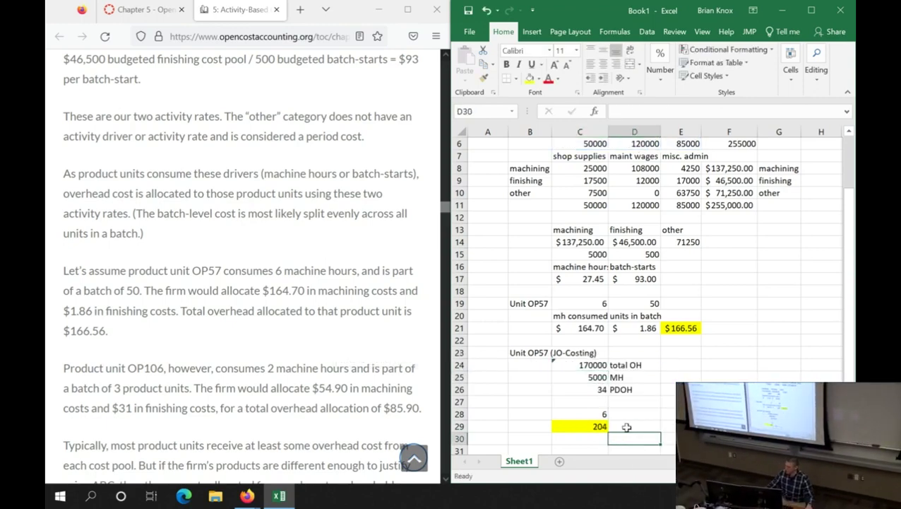
click(593, 425)
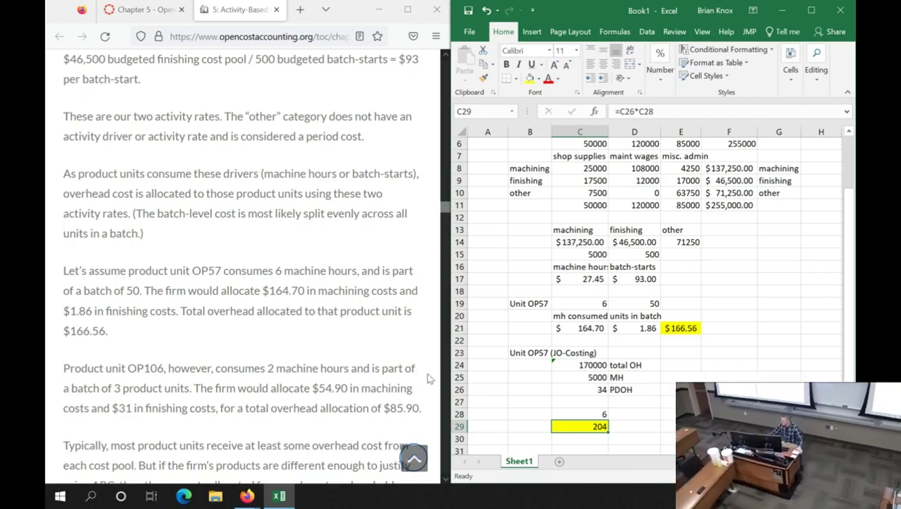
click(372, 303)
scroll(281, 312, down, 1)
scroll(282, 312, down, 1)
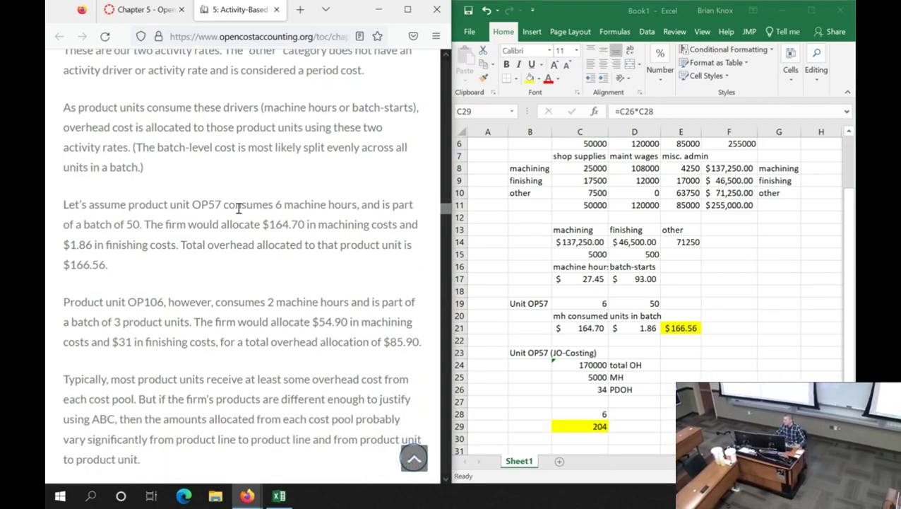
- Switch to a maximized Firefox window and open the Modules page of the ACCT314 course in Canvas
click(785, 13)
click(407, 9)
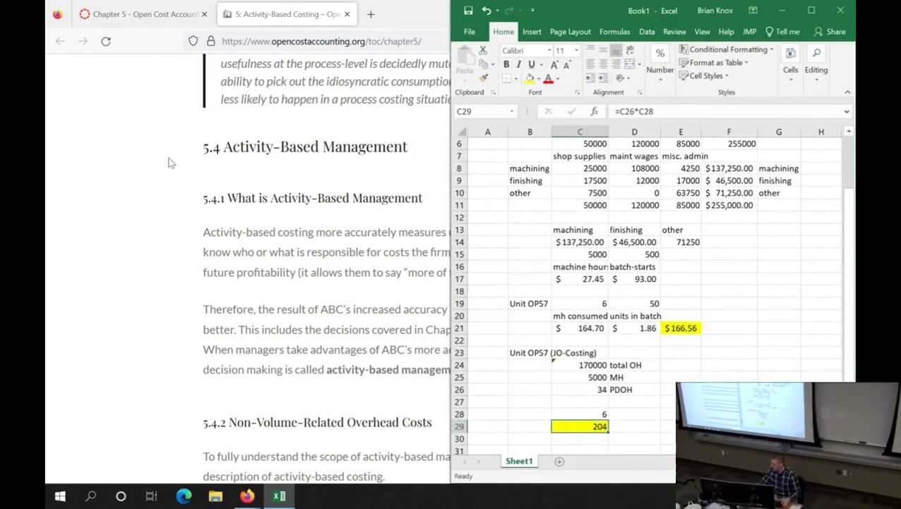
click(150, 18)
click(290, 215)
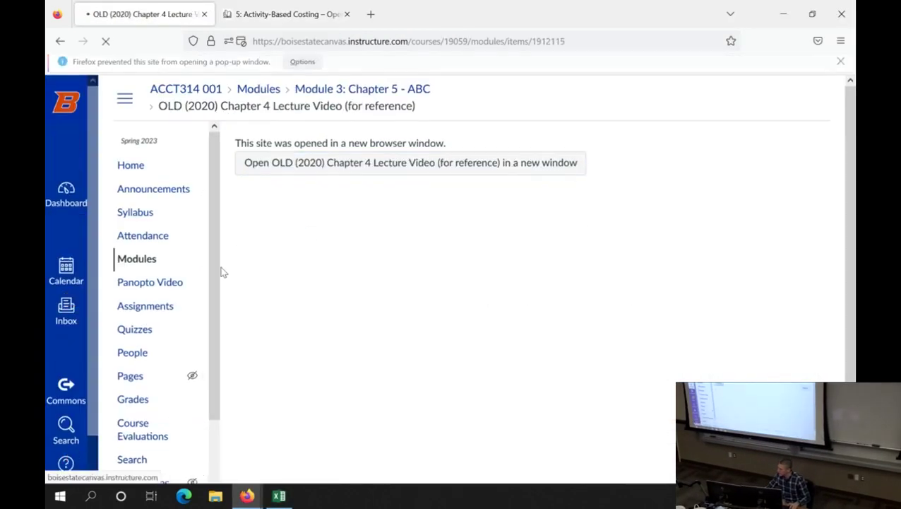
click(141, 264)
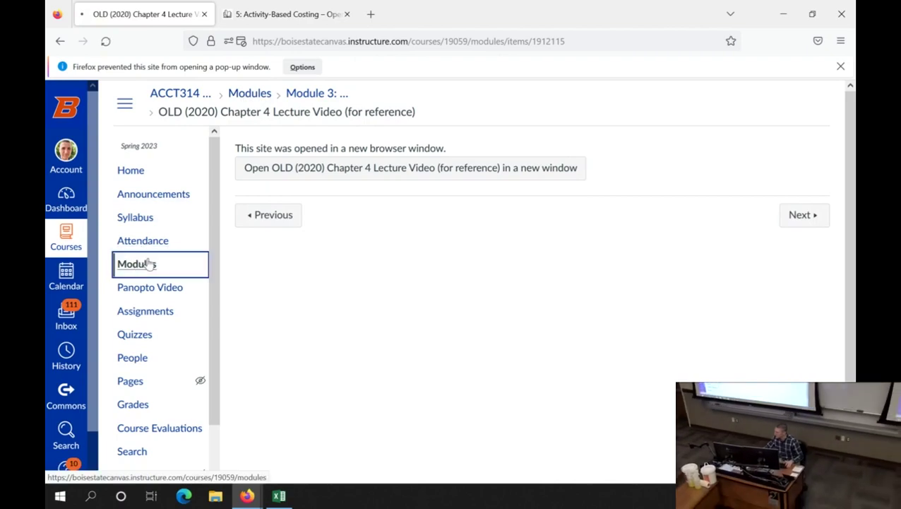
- Open the Chapter 5-1 Quiz - Standard ABC from Module 3 and preview it at Question 1
scroll(467, 353, down, 10)
scroll(467, 322, down, 5)
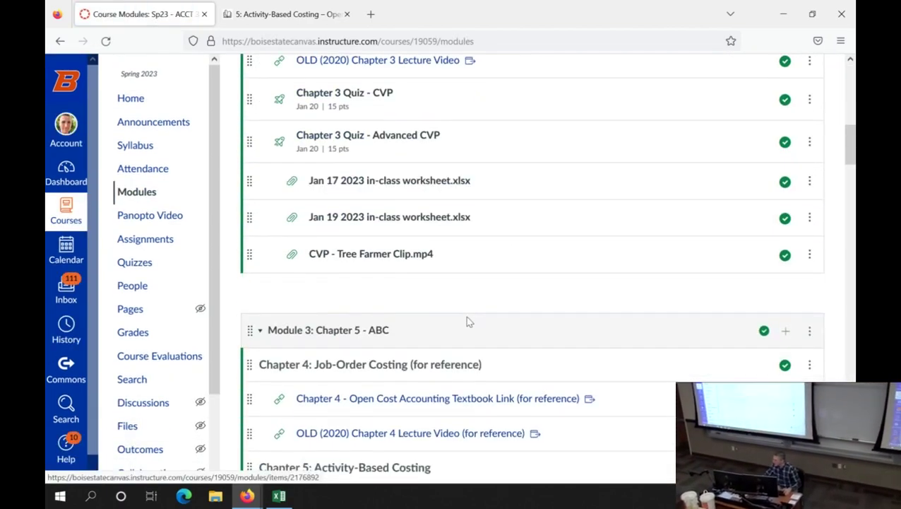
click(424, 304)
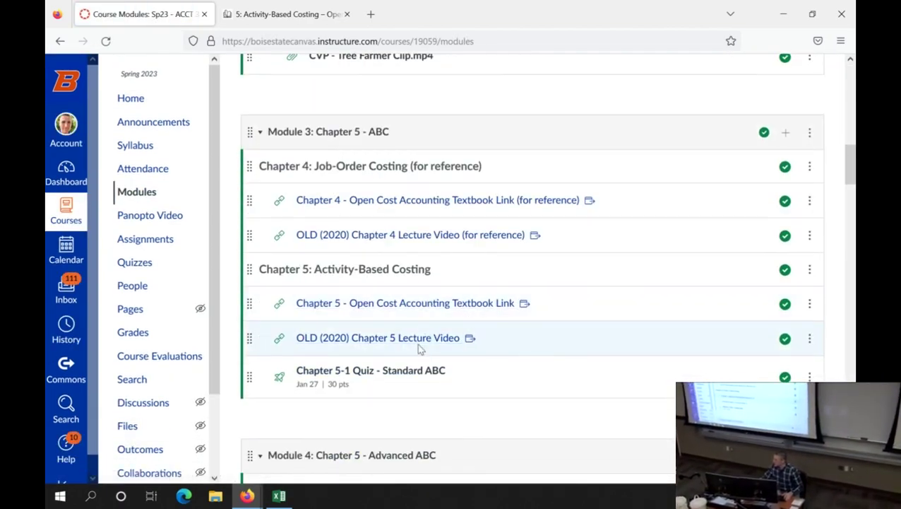
click(400, 377)
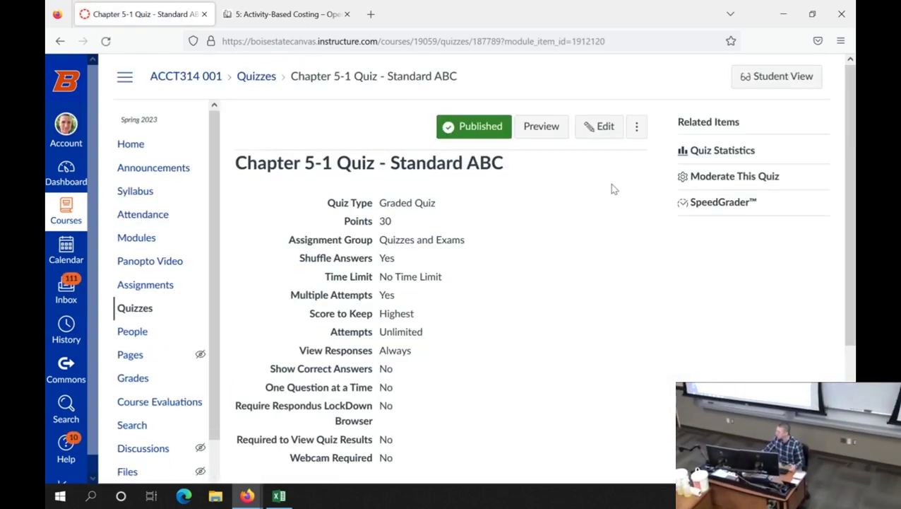
click(527, 126)
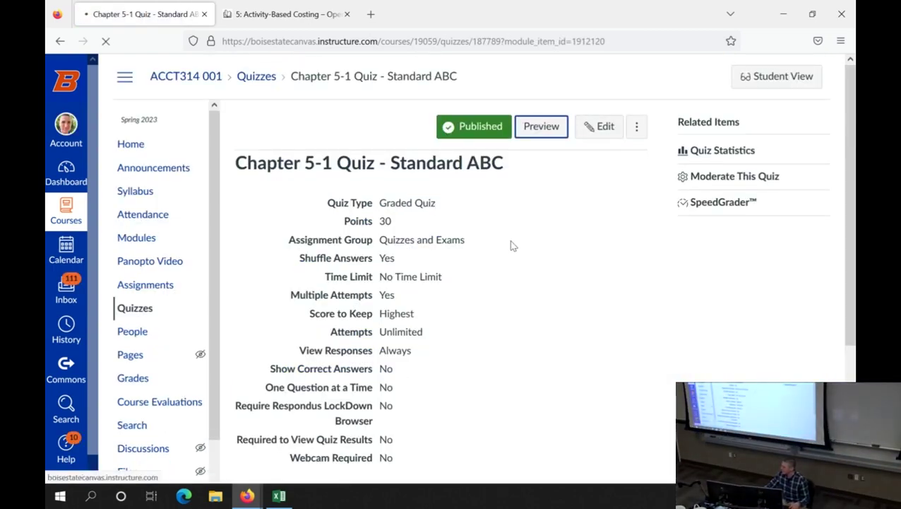
scroll(235, 290, down, 5)
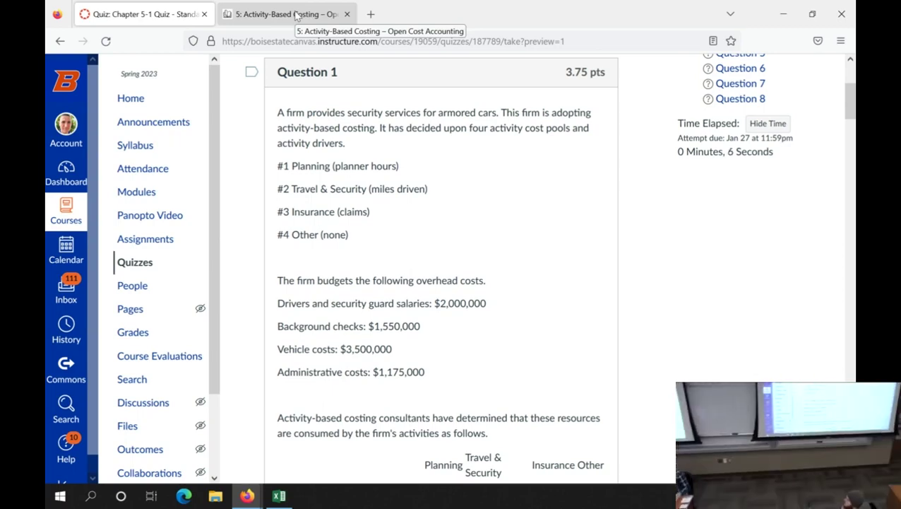
- Switch to the Excel worksheet and review the resource consumption percentages, budgeted overhead costs and activity cost pool totals in F8:F10
click(297, 15)
click(141, 15)
key(alt+Tab)
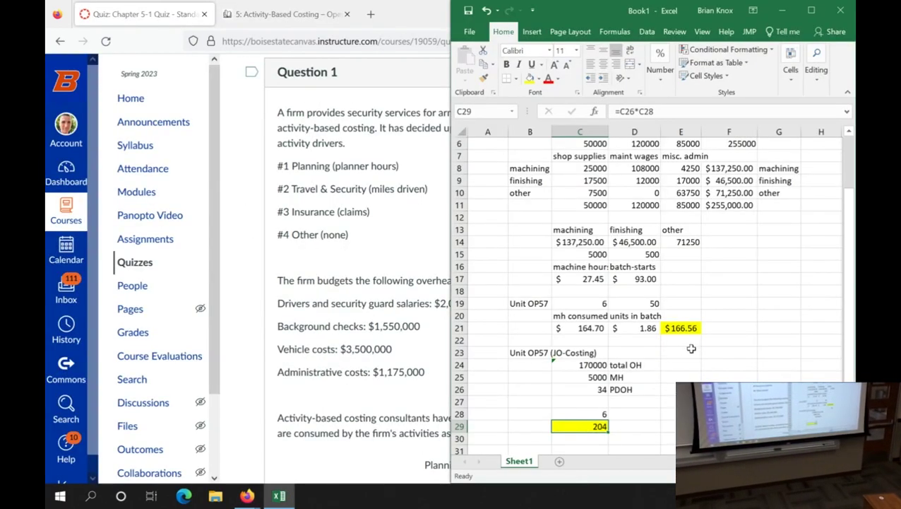
scroll(671, 297, up, 2)
drag(541, 143, 718, 272)
click(734, 231)
key(shift+Down)
key(shift+Down)
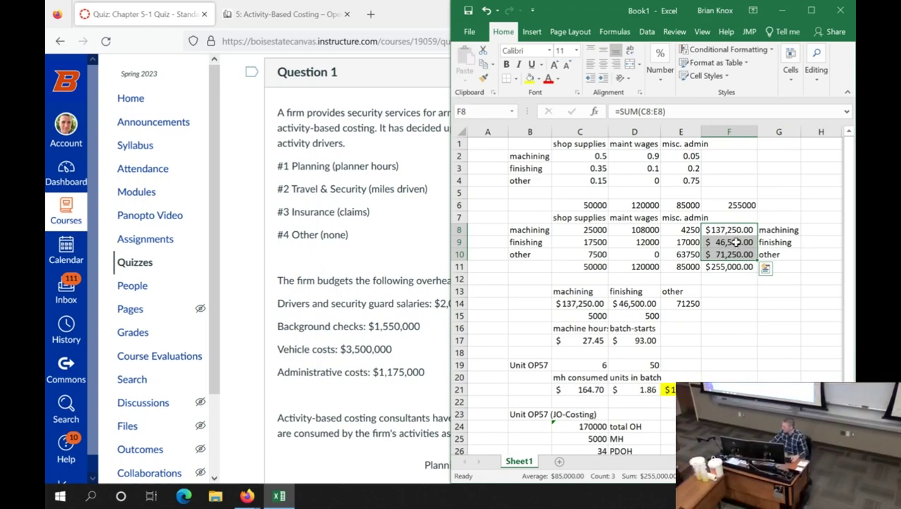
drag(579, 206, 682, 205)
drag(735, 230, 735, 267)
click(729, 291)
- Review the activity rates in C17:D17, the cost pool totals and OP57's ABC allocation in C21:E21
scroll(581, 342, down, 2)
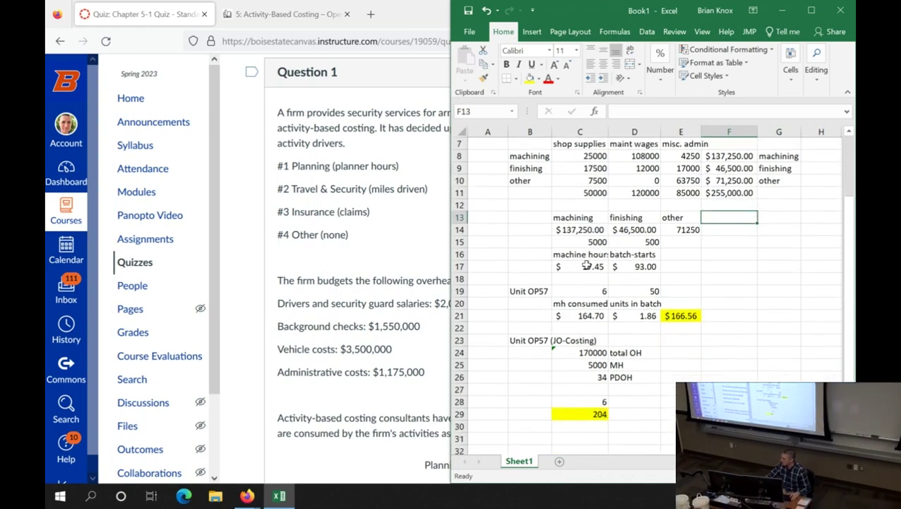
drag(585, 266, 631, 266)
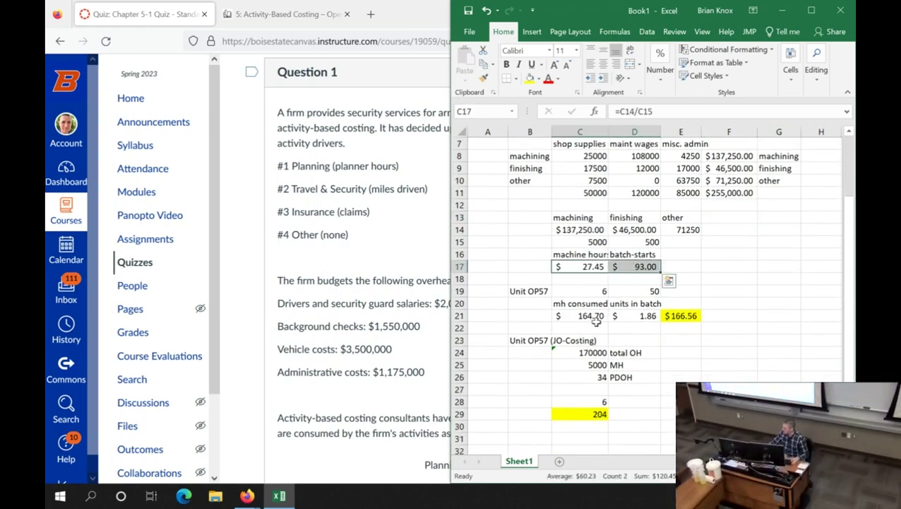
click(671, 316)
drag(575, 316, 682, 315)
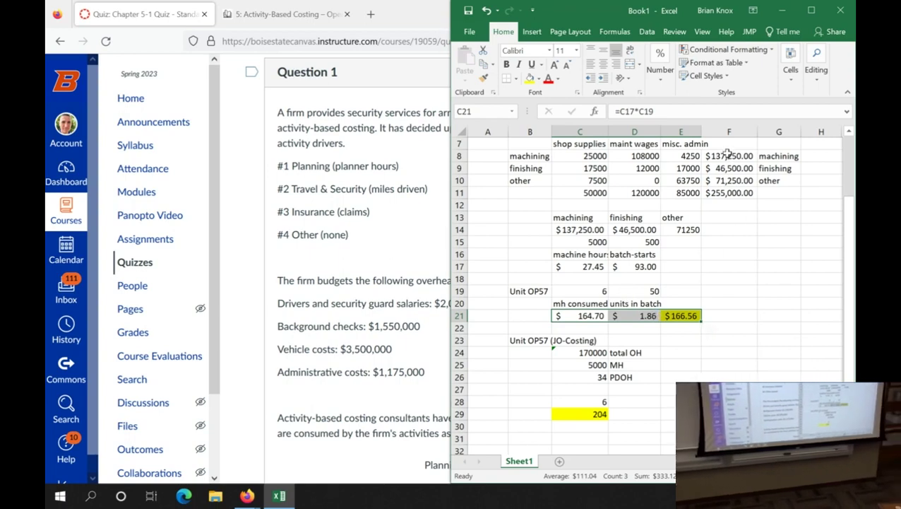
drag(725, 156, 728, 180)
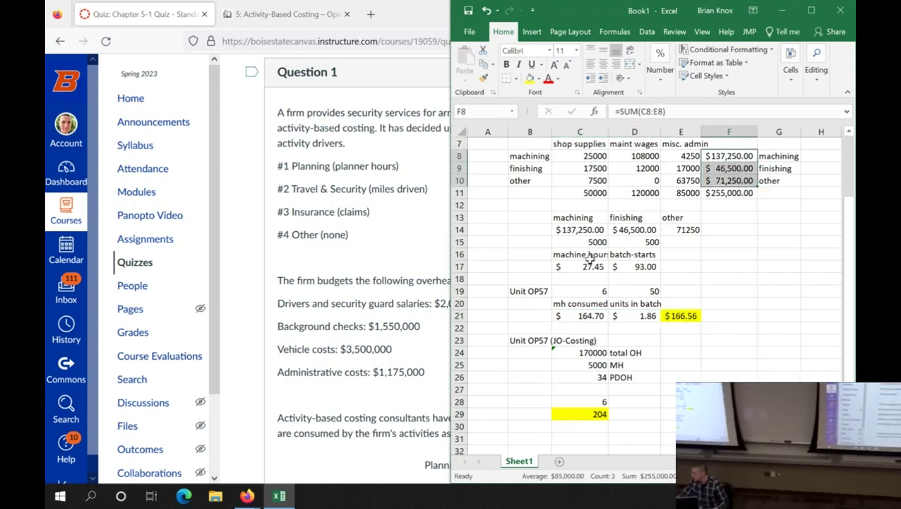
drag(584, 266, 622, 268)
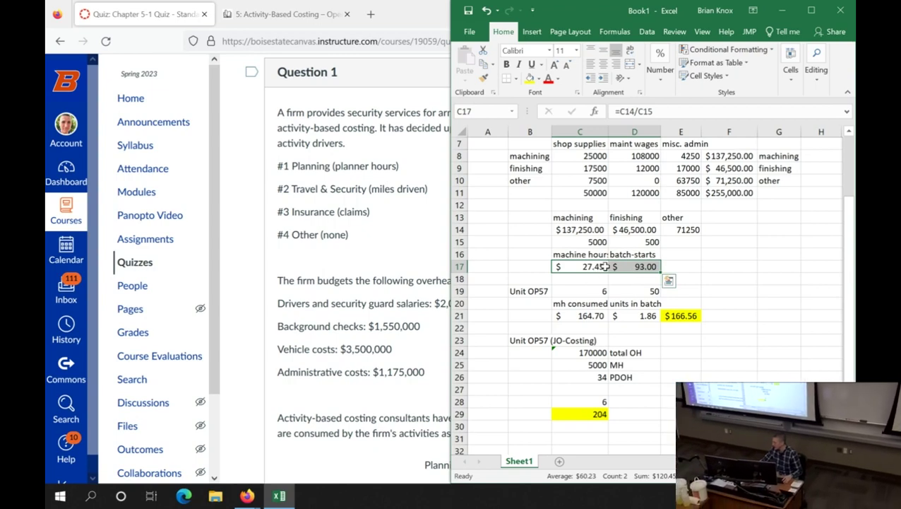
drag(585, 316, 675, 315)
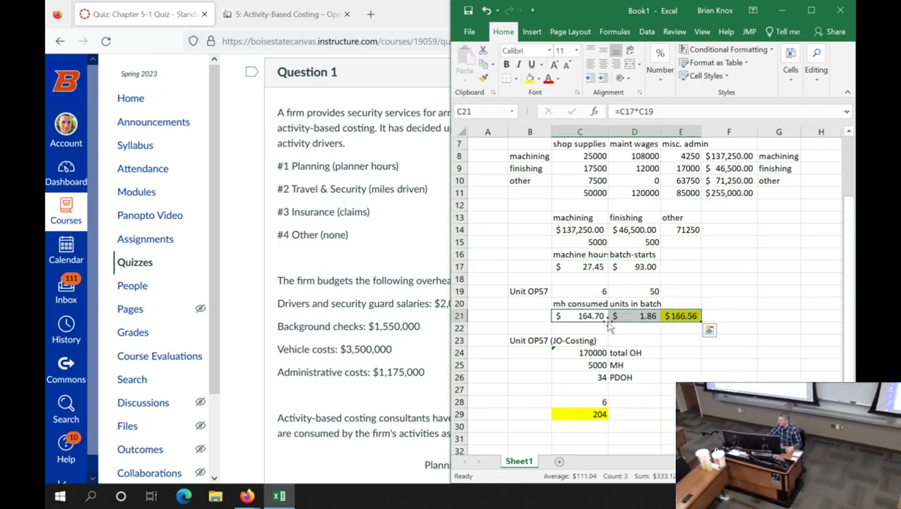
click(702, 293)
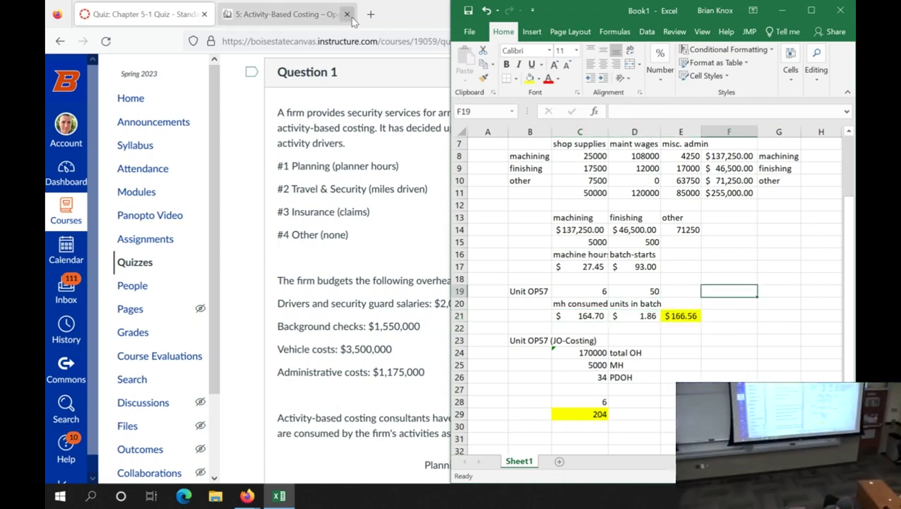
- Switch back to the quiz preview in Firefox and examine Question 1's overhead costs and resource consumption table
click(406, 14)
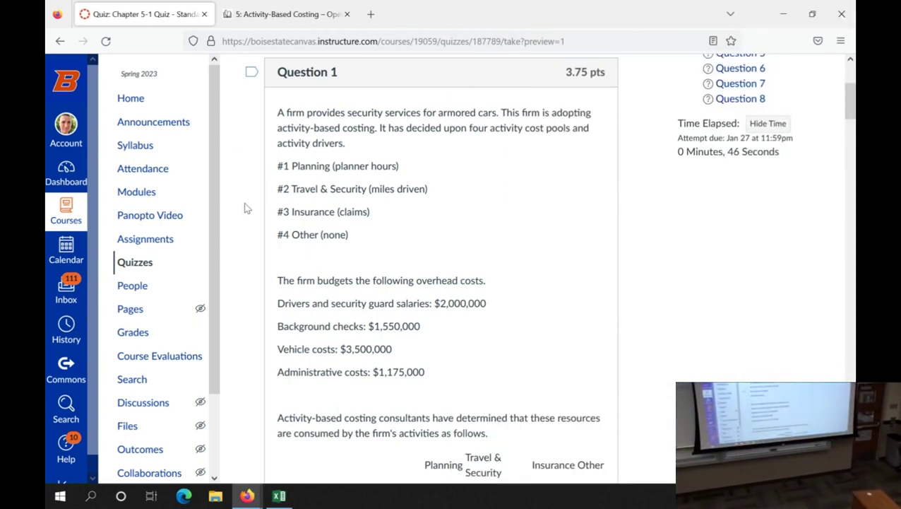
scroll(248, 209, down, 5)
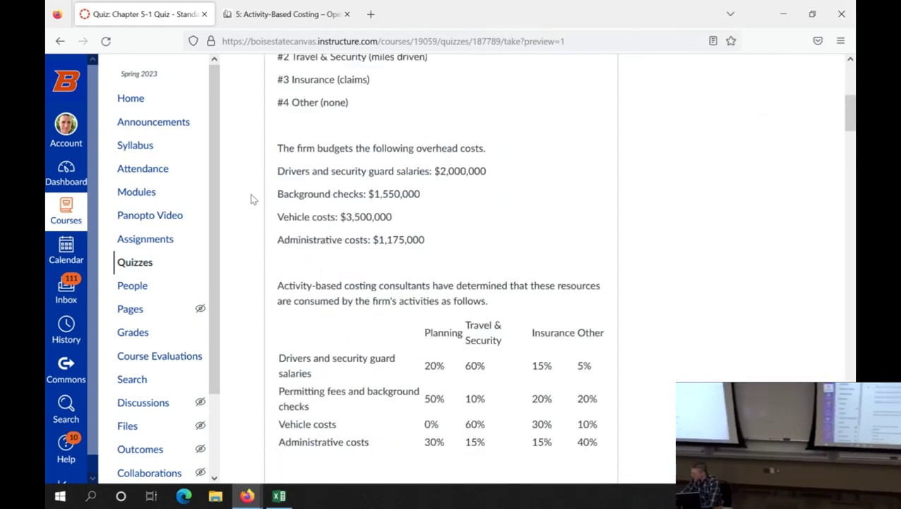